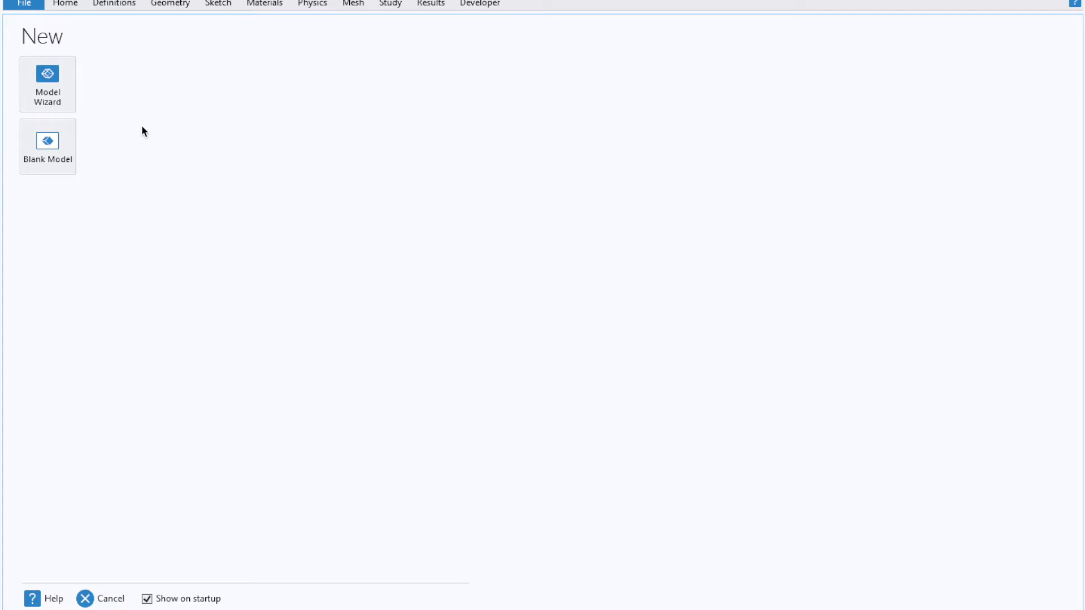
- Launch the Model Wizard from the New page
{"action": "left_click", "coordinate": [56, 96]}
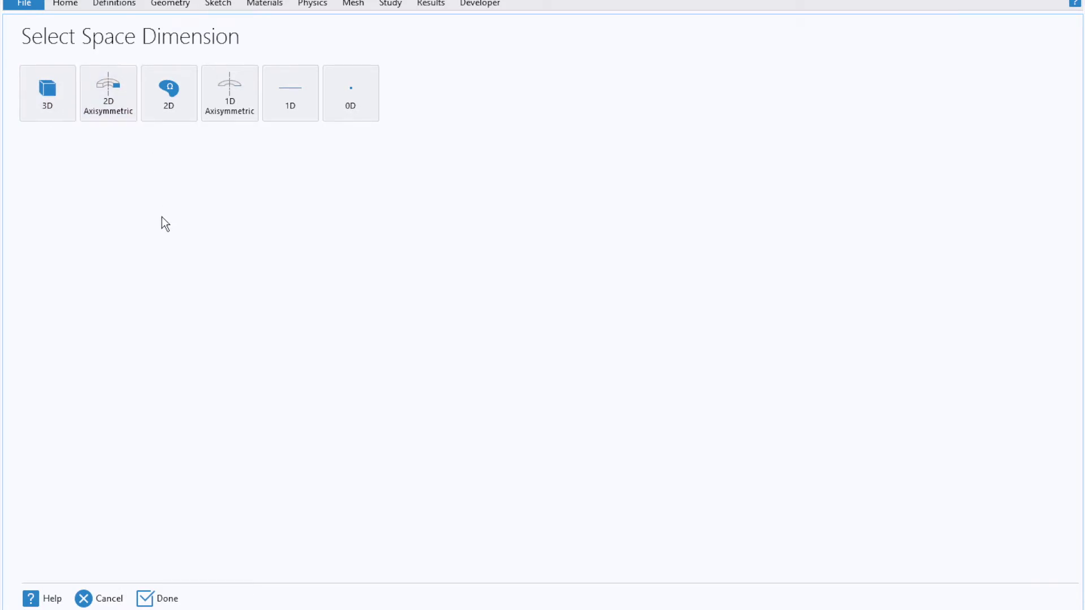
- Choose 2D Axisymmetric and add the Heat Transfer in Solids and Fluids physics
{"action": "left_click", "coordinate": [120, 110]}
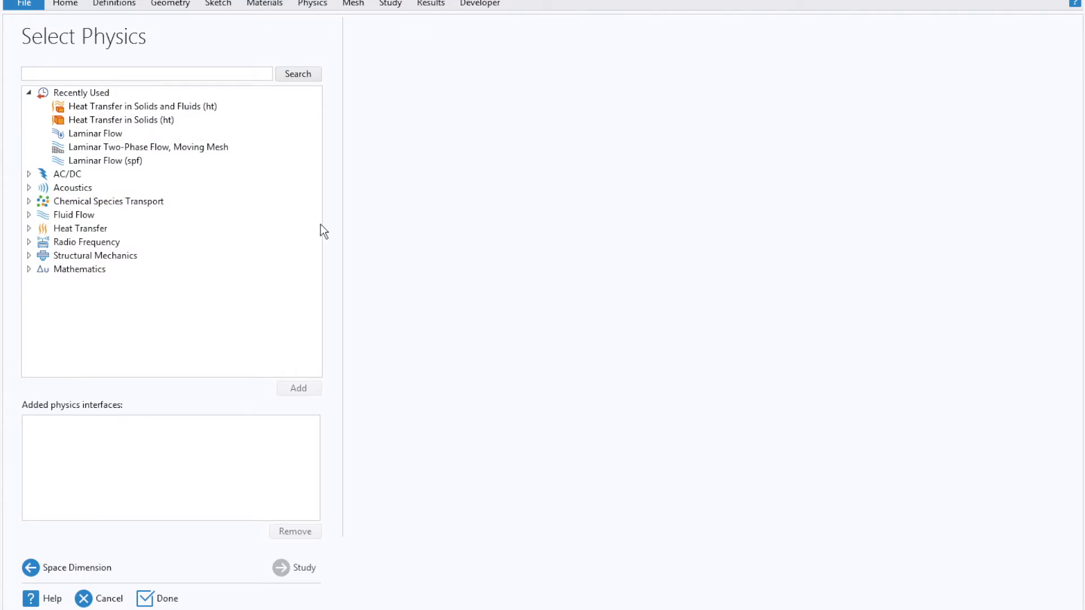
{"action": "left_click", "coordinate": [28, 228]}
{"action": "left_click_drag", "start_coordinate": [316, 226], "coordinate": [322, 235]}
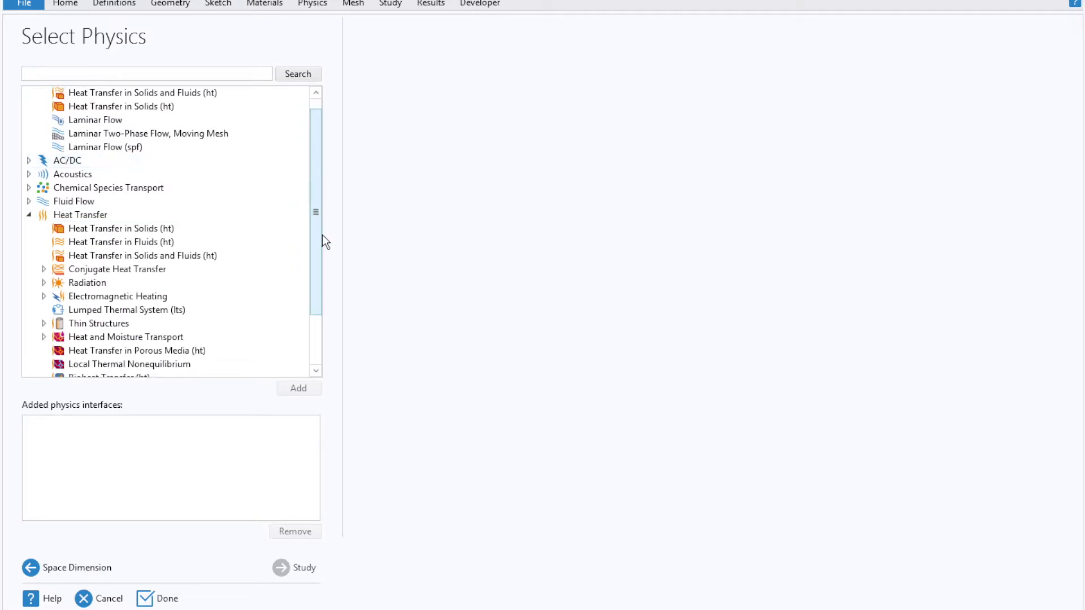
{"action": "scroll", "coordinate": [322, 235], "scroll_direction": "down", "scroll_amount": 3}
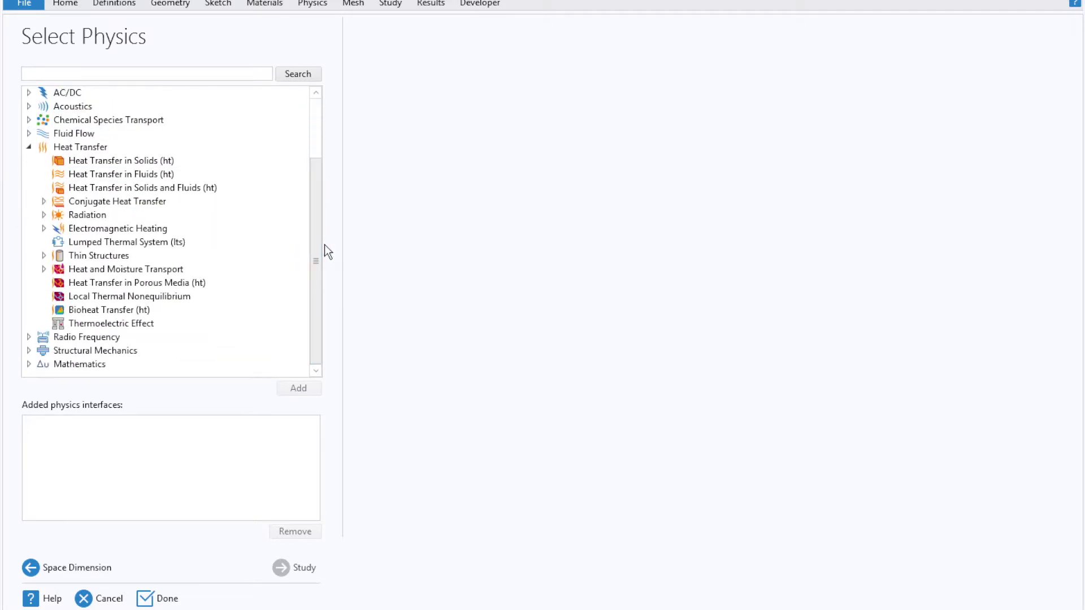
{"action": "left_click", "coordinate": [191, 192]}
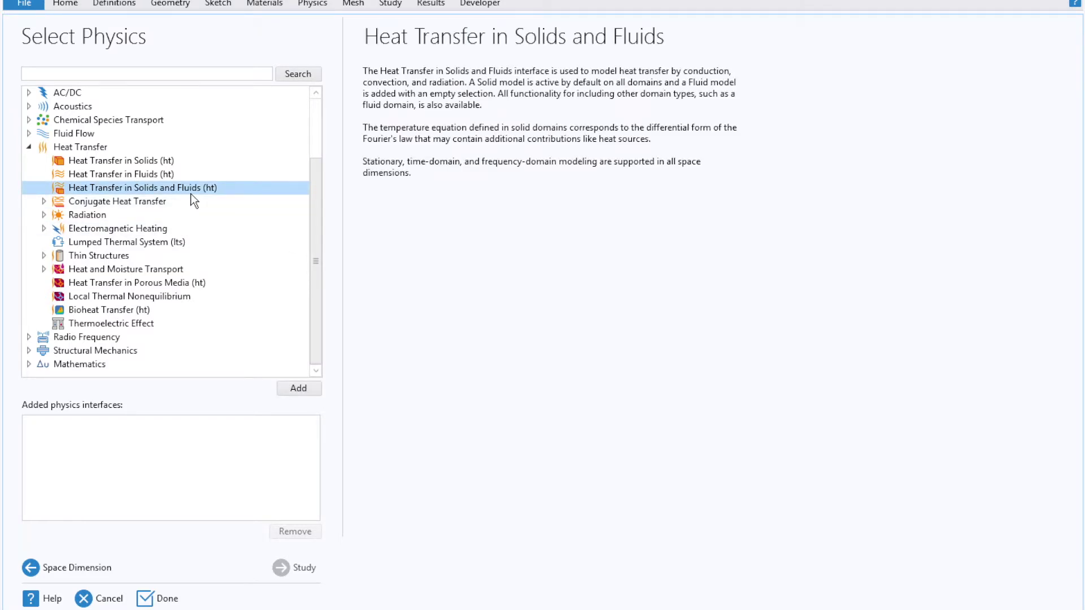
{"action": "left_click_drag", "start_coordinate": [191, 194], "coordinate": [254, 425]}
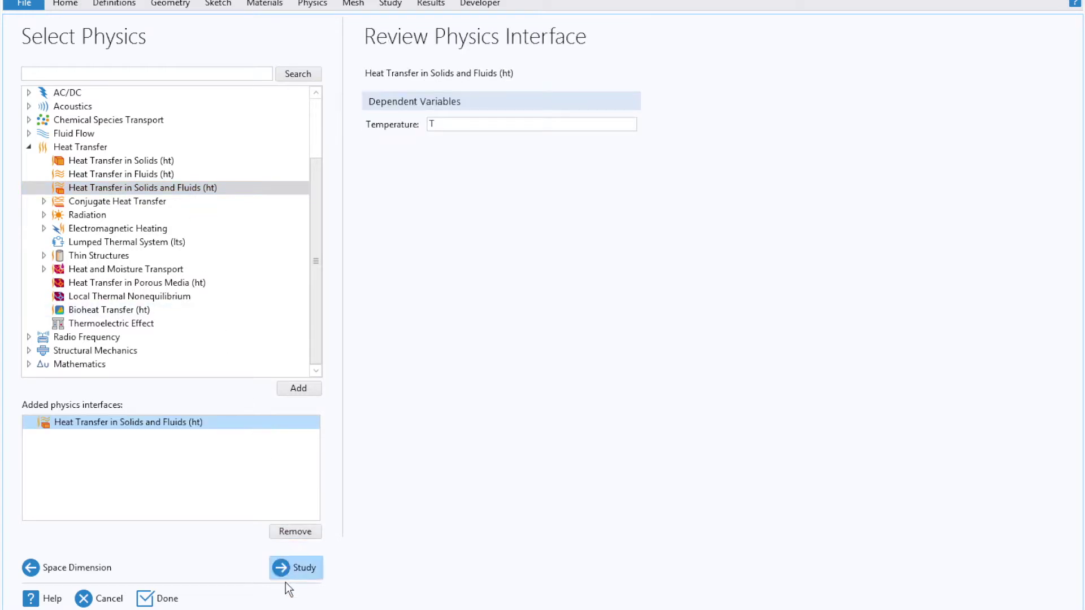
- Add a Time Dependent study and create the model, discarding the previous untitled model
{"action": "left_click", "coordinate": [290, 567]}
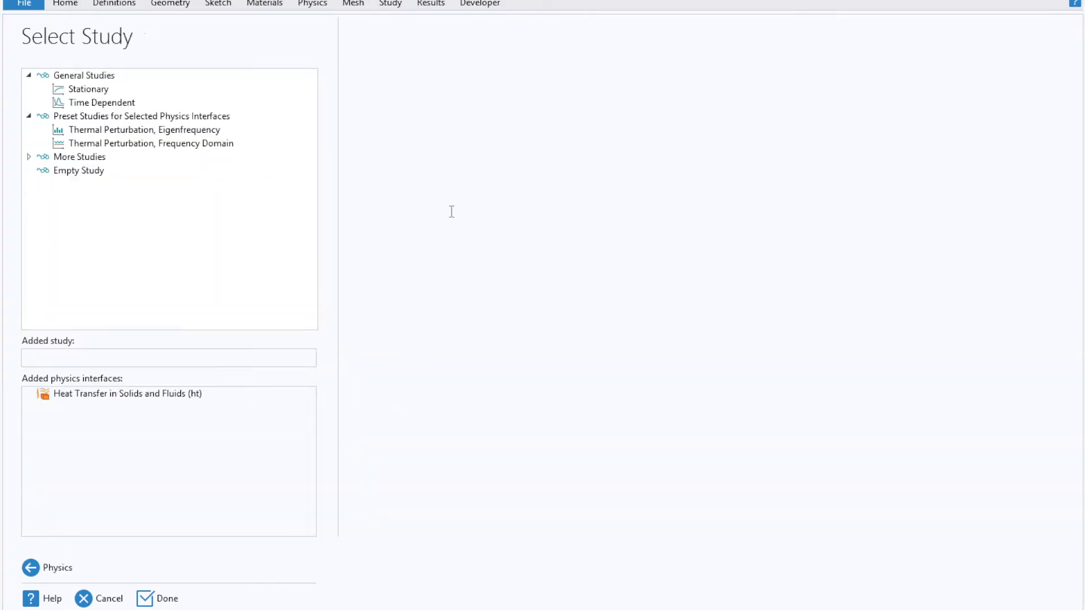
{"action": "left_click", "coordinate": [151, 101]}
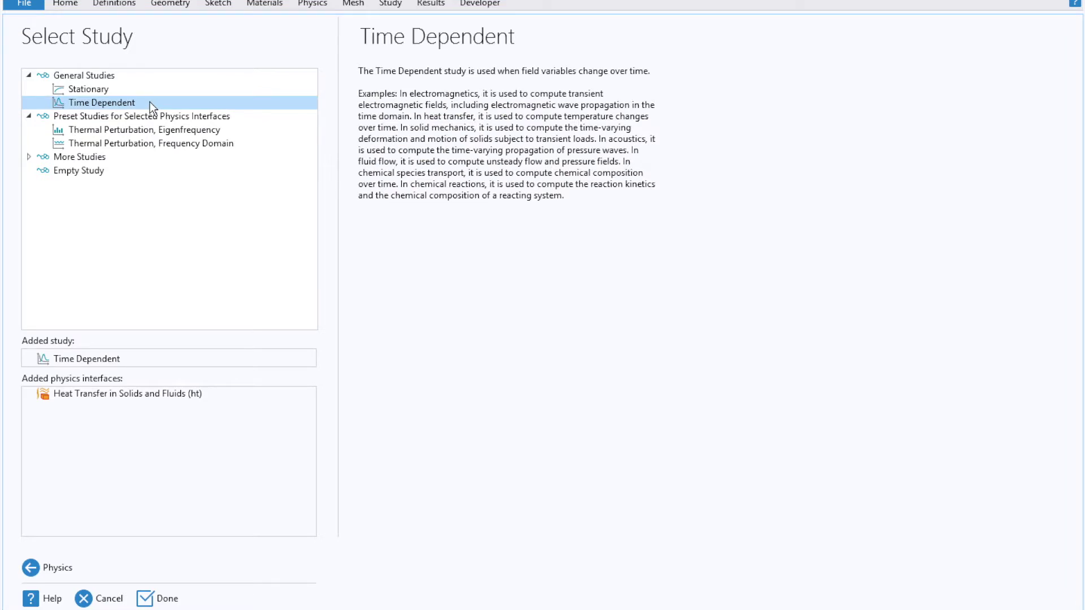
{"action": "key", "text": "ctrl+n"}
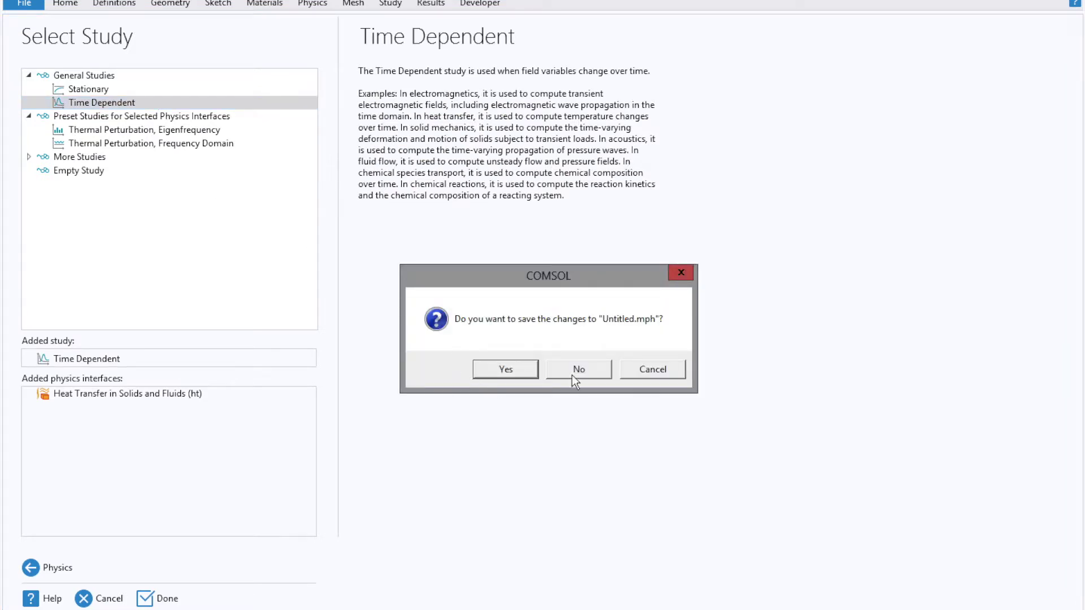
{"action": "left_click", "coordinate": [575, 384]}
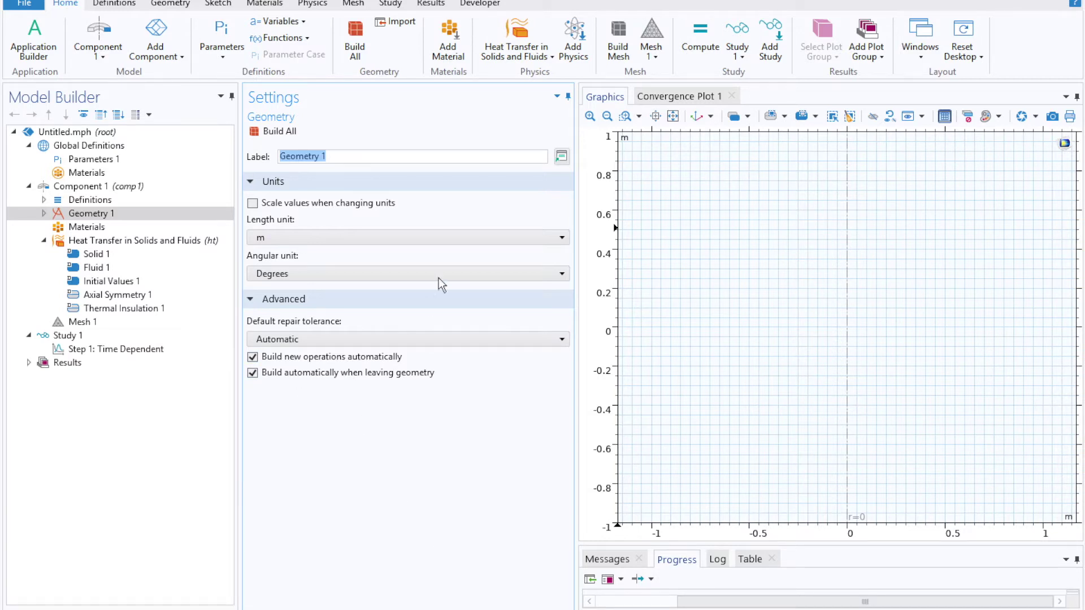
- Set Geometry 1's length unit to mm and frame the 0–100 mm region in the drawing area
{"action": "left_click", "coordinate": [456, 242]}
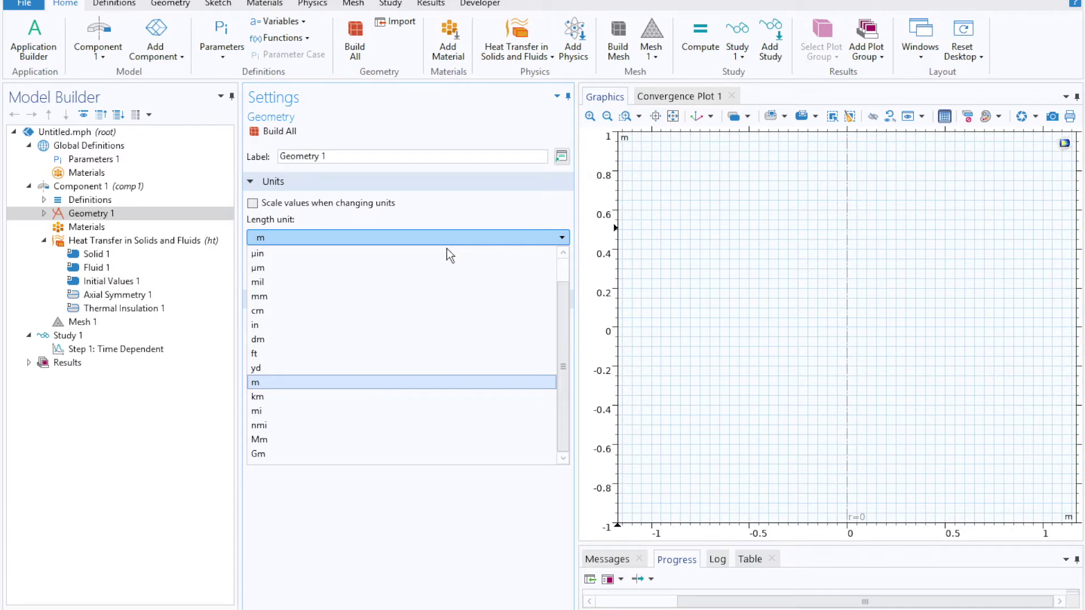
{"action": "left_click", "coordinate": [395, 297]}
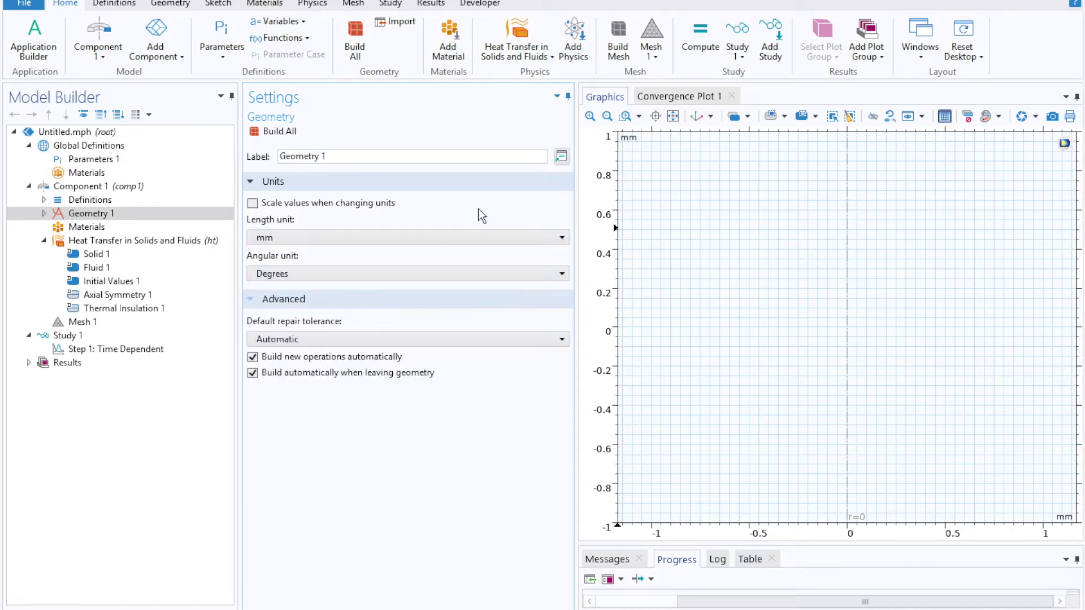
{"action": "left_click", "coordinate": [607, 117]}
{"action": "left_click", "coordinate": [608, 117]}
{"action": "left_click", "coordinate": [607, 116]}
{"action": "left_click", "coordinate": [608, 117]}
{"action": "left_click", "coordinate": [608, 116]}
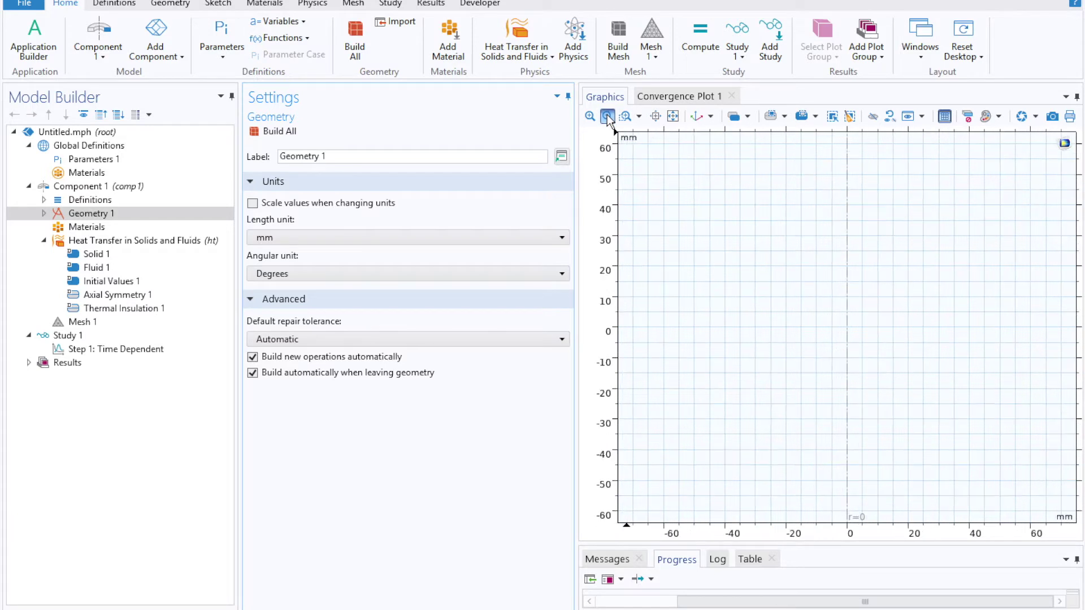
{"action": "left_click", "coordinate": [607, 117]}
{"action": "left_click", "coordinate": [625, 117]}
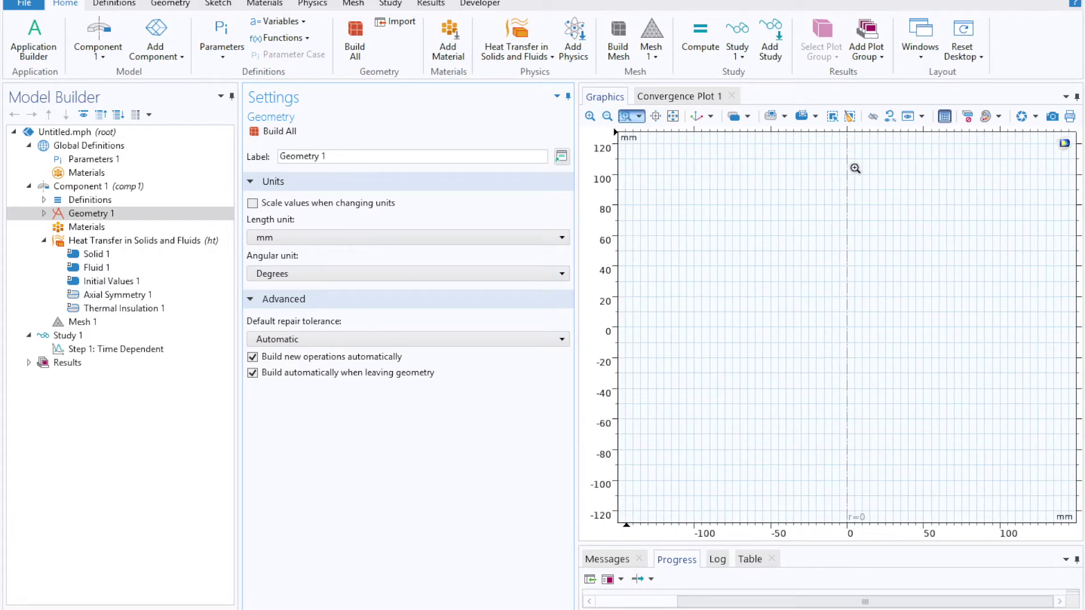
{"action": "left_click_drag", "start_coordinate": [844, 172], "coordinate": [945, 343]}
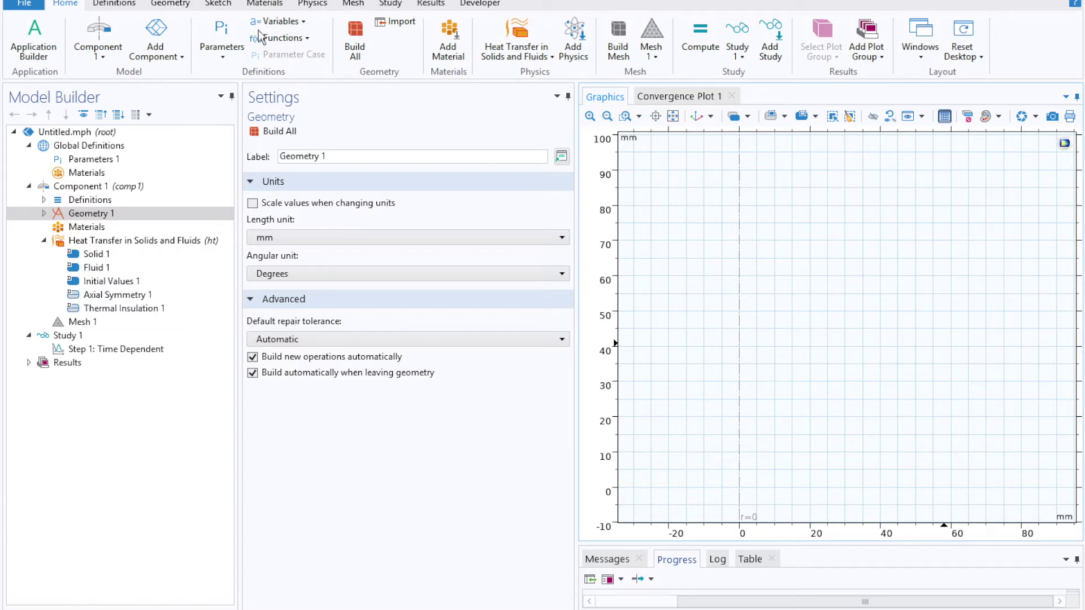
{"action": "left_click", "coordinate": [219, 5]}
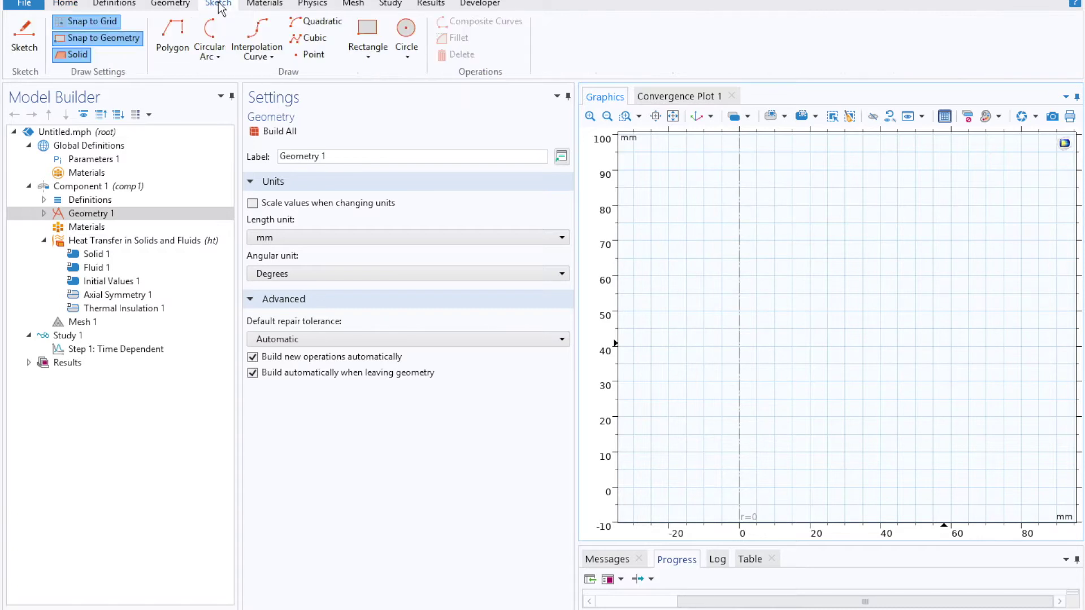
- Sketch a 40×90 mm outer rectangle and a 35×80 mm inner rectangle starting at z=10
{"action": "left_click", "coordinate": [24, 38]}
{"action": "left_click", "coordinate": [366, 40]}
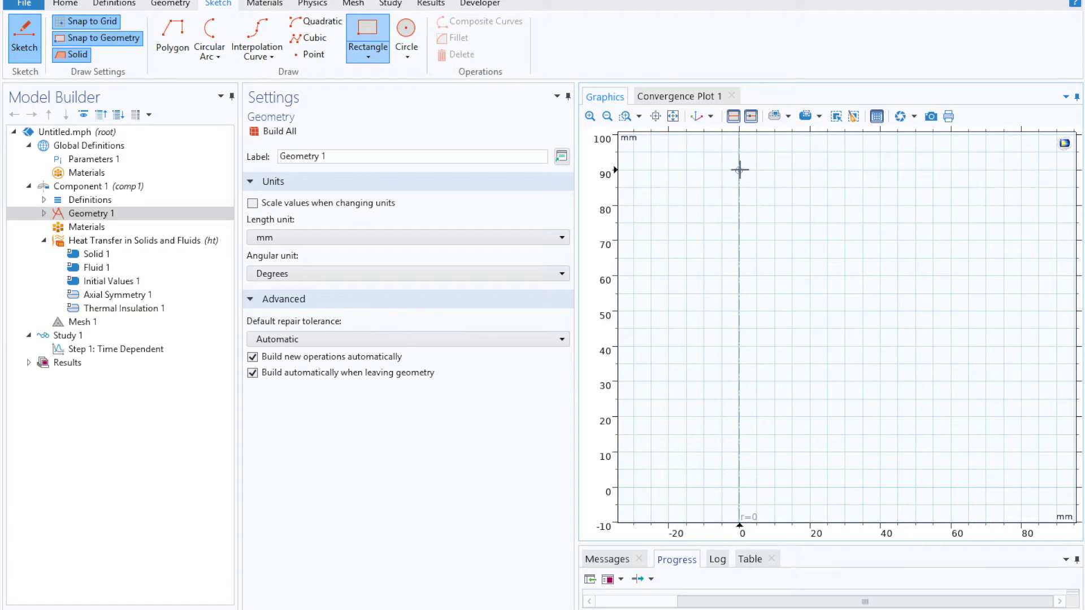
{"action": "left_click_drag", "start_coordinate": [739, 170], "coordinate": [880, 487]}
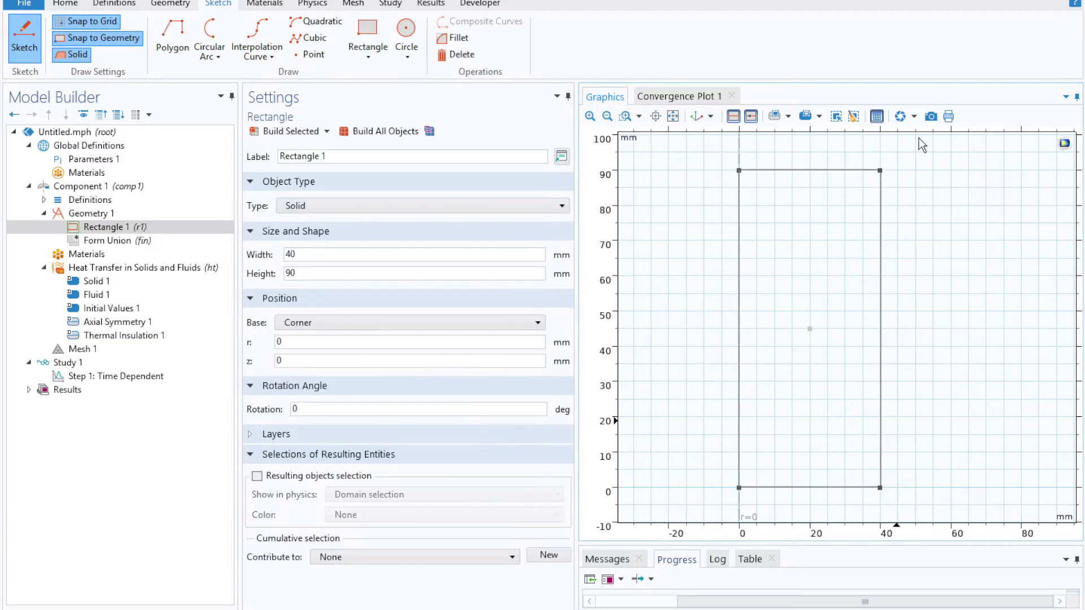
{"action": "left_click", "coordinate": [371, 33]}
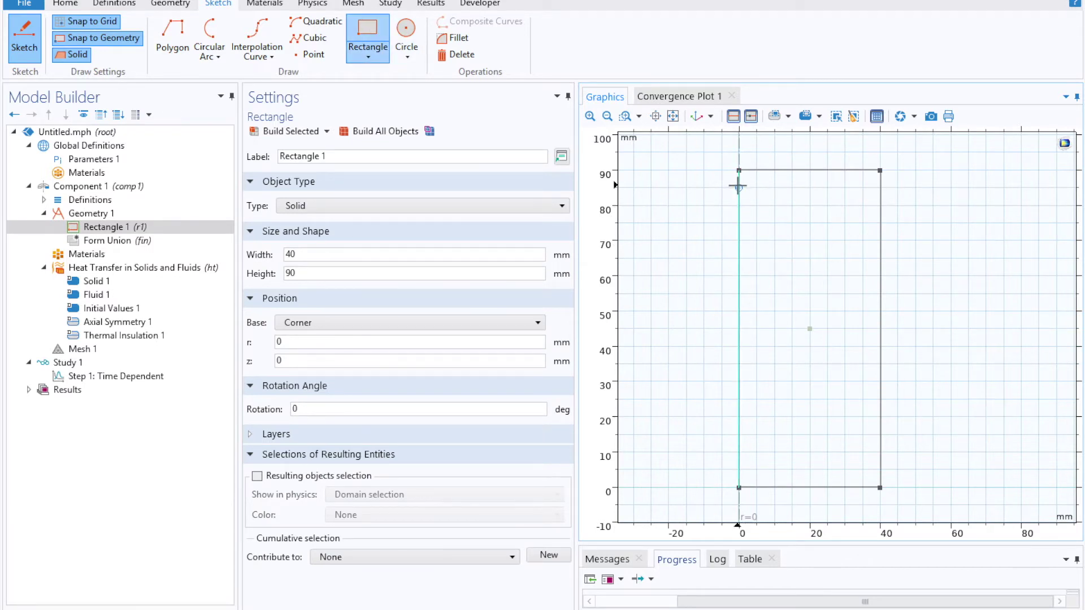
{"action": "left_click_drag", "start_coordinate": [739, 170], "coordinate": [857, 469]}
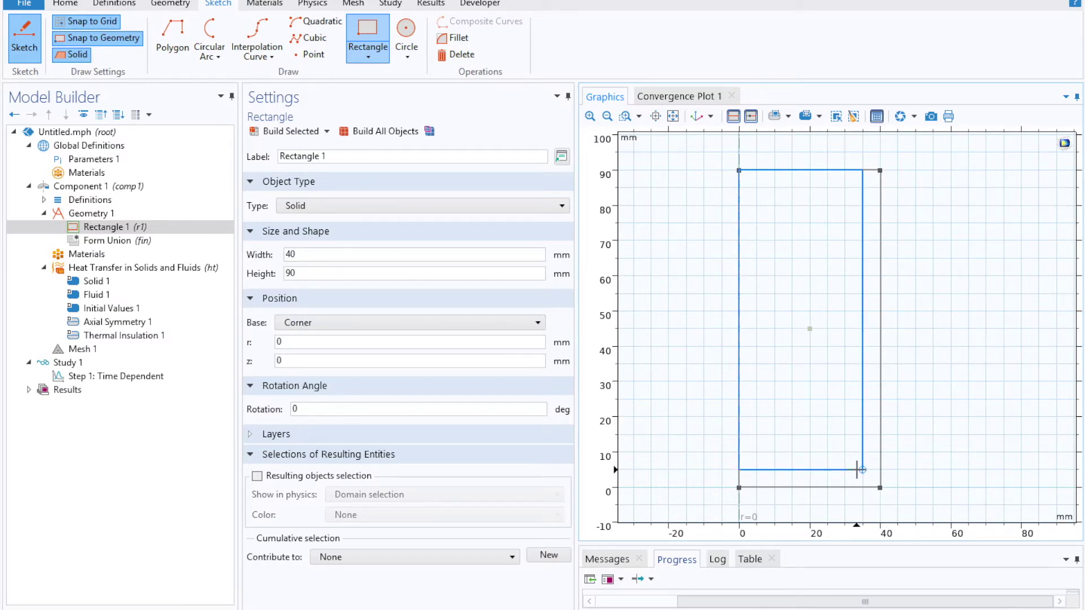
{"action": "left_click_drag", "start_coordinate": [856, 469], "coordinate": [858, 452]}
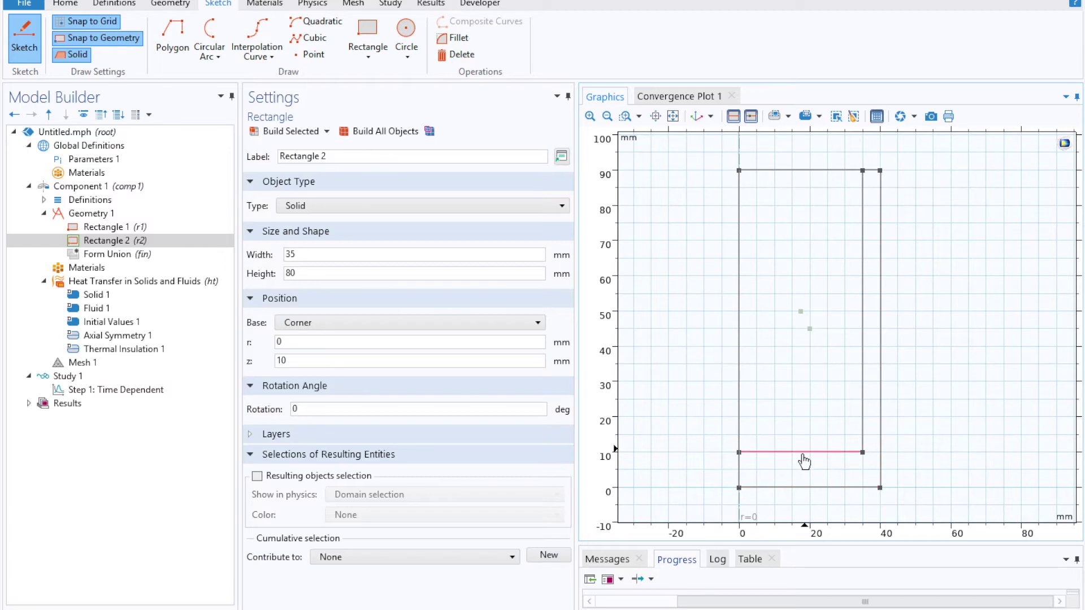
- Add a 35×15 mm rectangle at z=75 and build the domains
{"action": "left_click", "coordinate": [367, 34]}
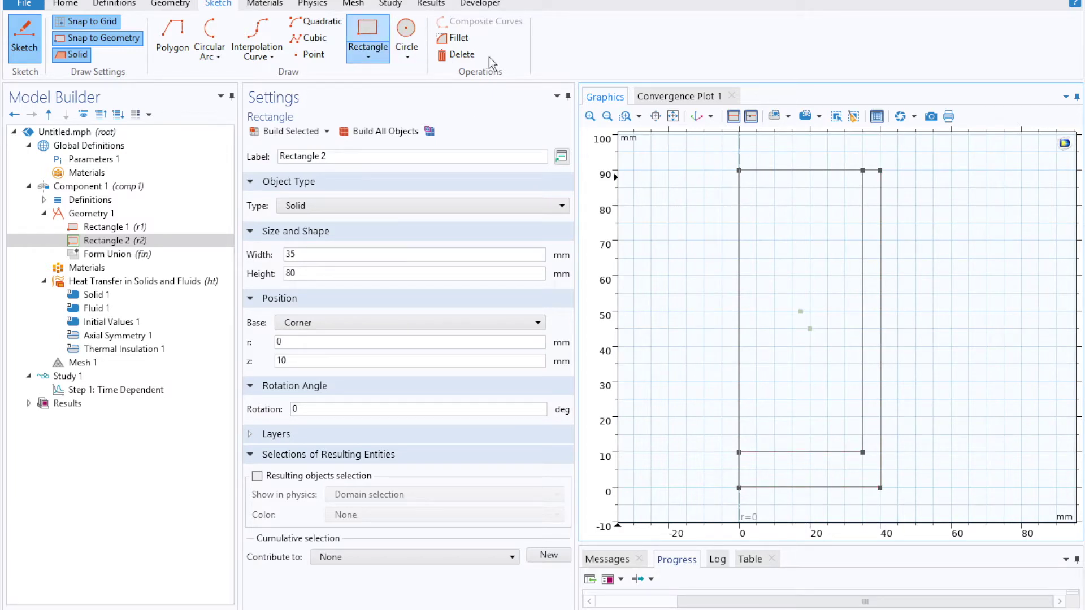
{"action": "left_click", "coordinate": [739, 169]}
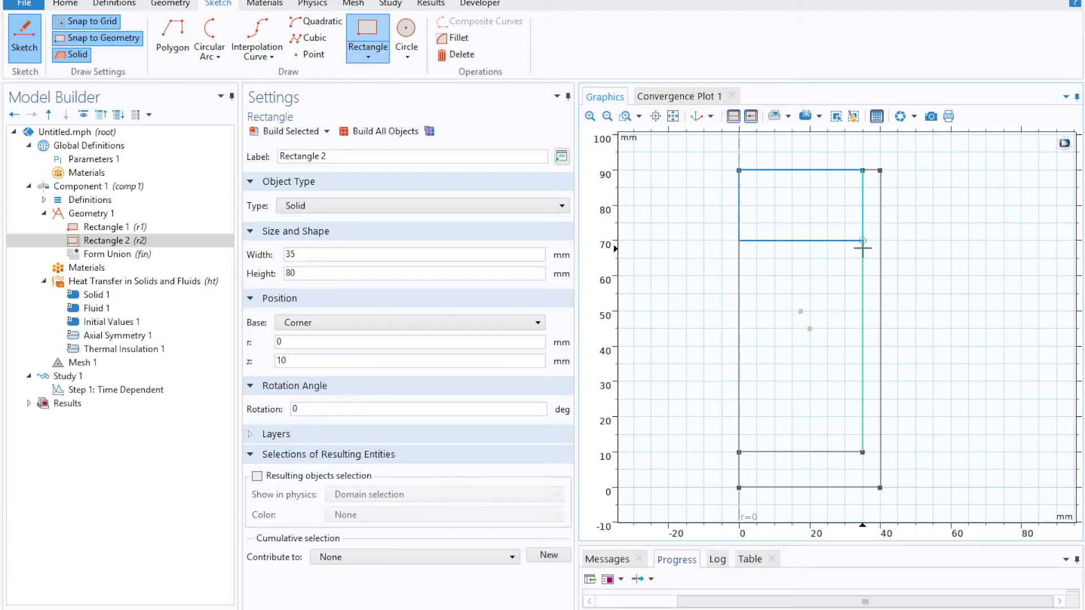
{"action": "left_click", "coordinate": [862, 223]}
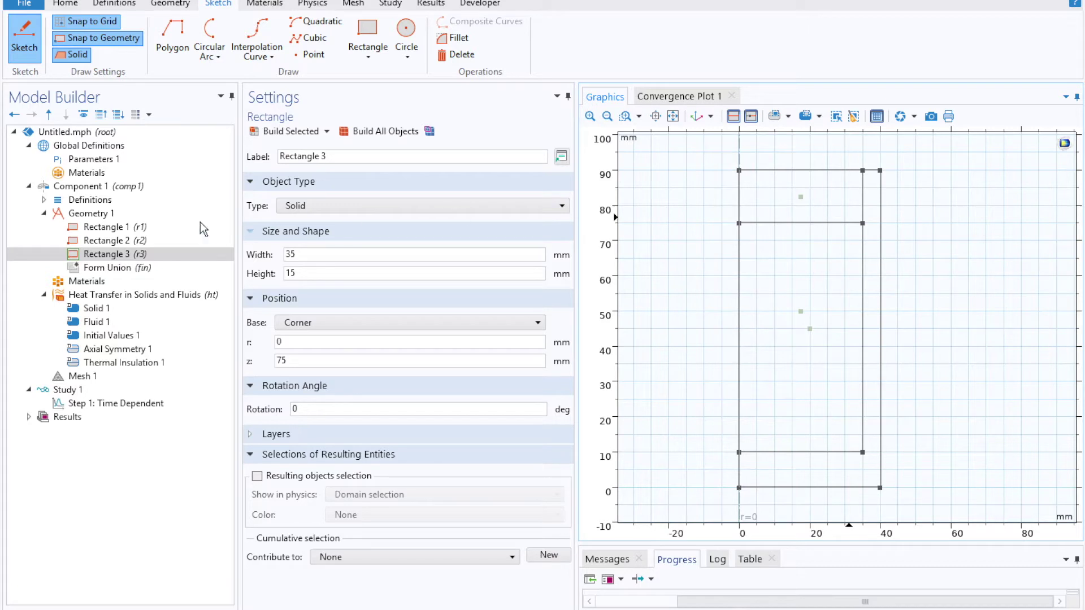
{"action": "left_click", "coordinate": [27, 50]}
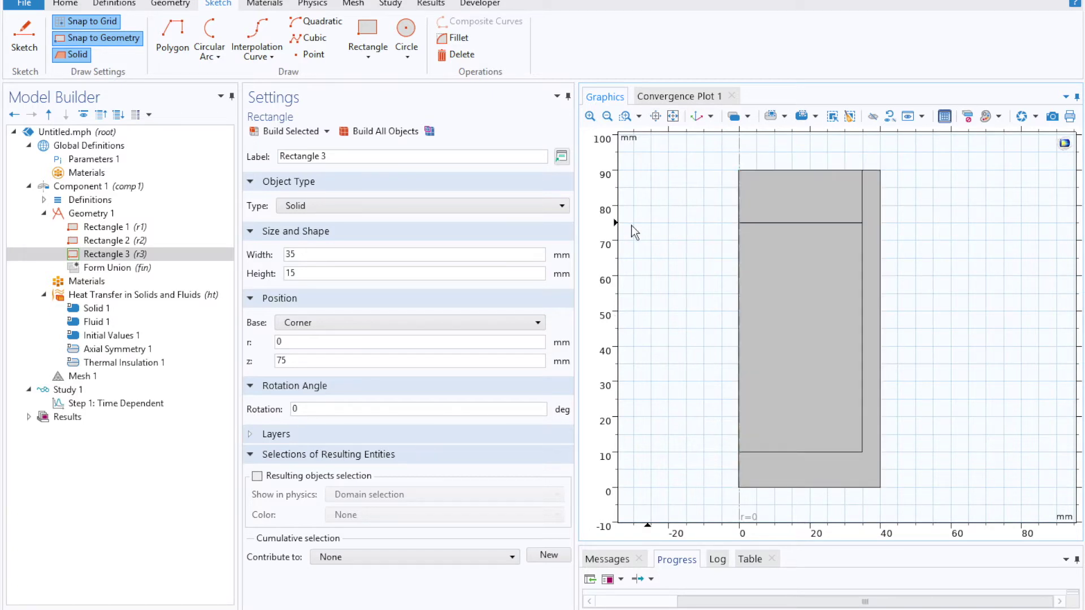
- Check Rectangles 1–3 sizes: 40×90 mm, 35×80 mm at z=10, 35×15 mm at z=75
{"action": "left_click", "coordinate": [153, 225]}
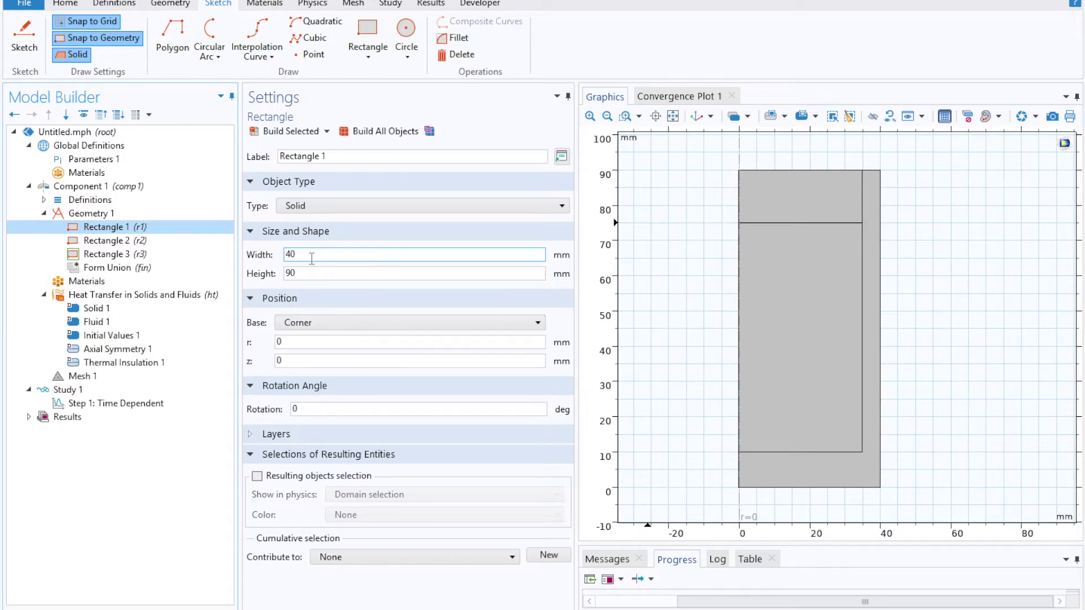
{"action": "left_click", "coordinate": [302, 276]}
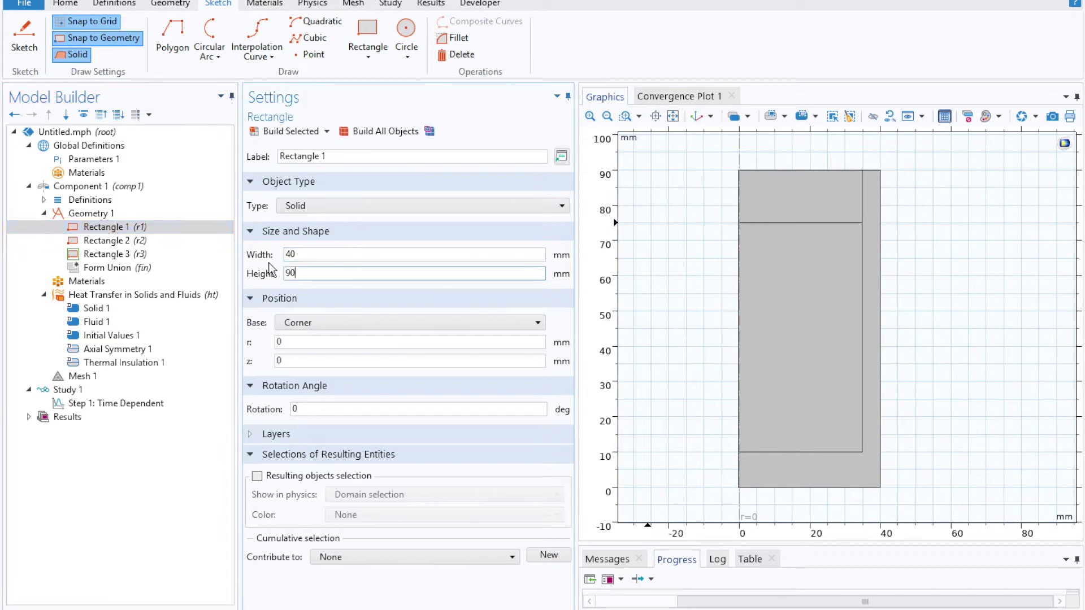
{"action": "left_click", "coordinate": [160, 241]}
{"action": "left_click", "coordinate": [310, 255]}
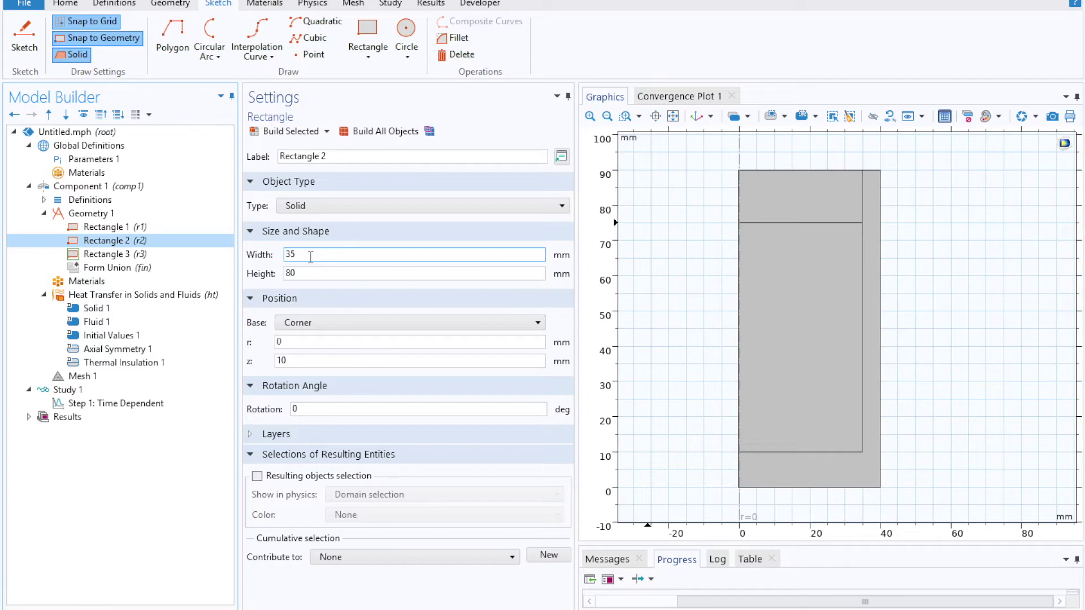
{"action": "left_click", "coordinate": [144, 255]}
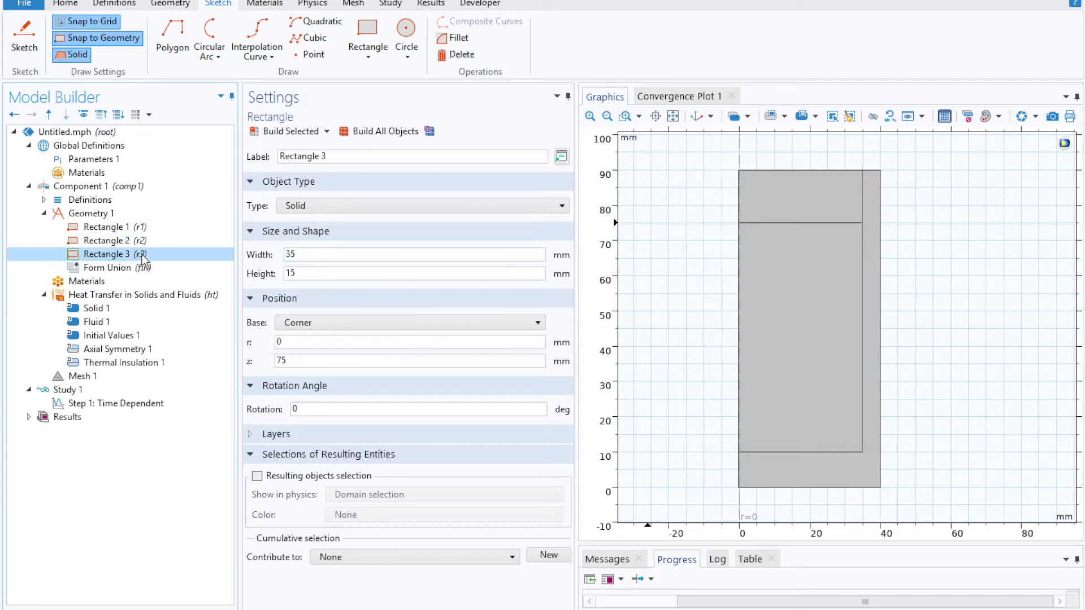
{"action": "left_click", "coordinate": [326, 276]}
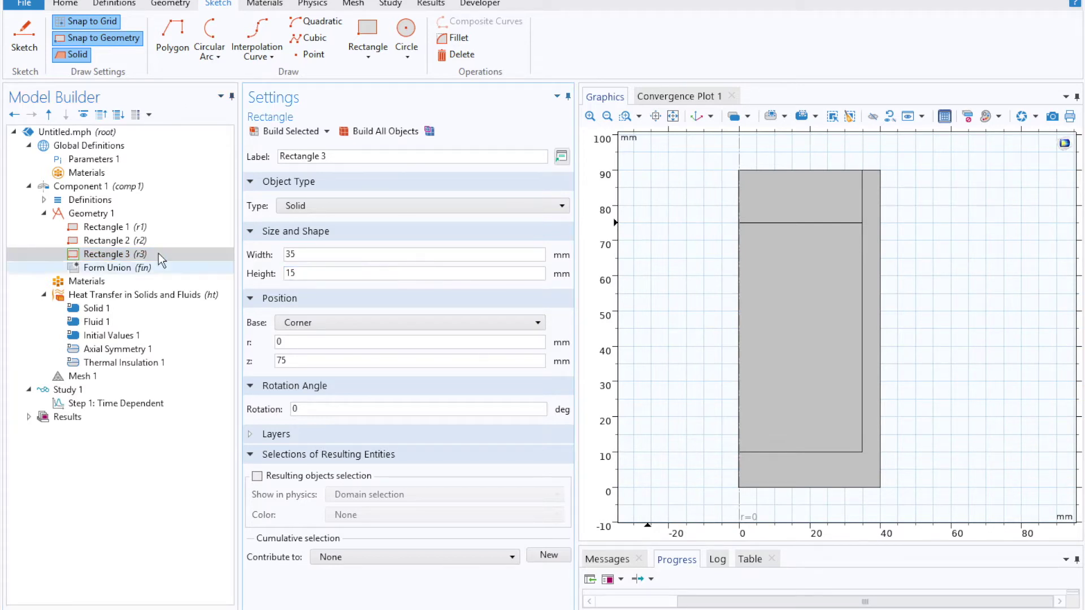
{"action": "left_click", "coordinate": [136, 243]}
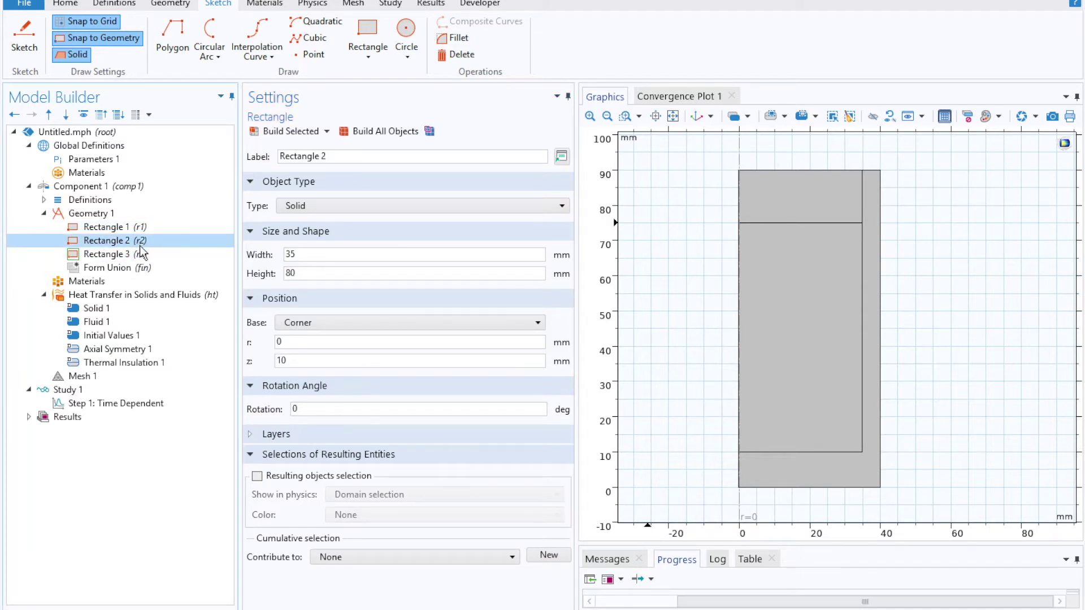
{"action": "left_click", "coordinate": [117, 281]}
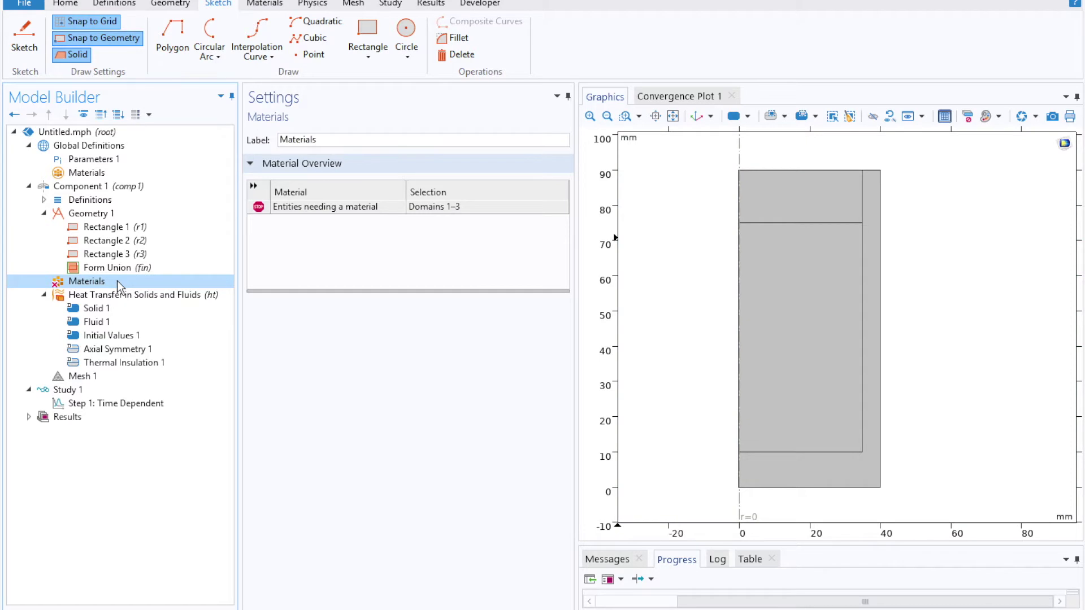
- Add Water and Air to the model from the material library
{"action": "right_click", "coordinate": [117, 281]}
{"action": "left_click", "coordinate": [142, 290]}
{"action": "type", "text": "water"}
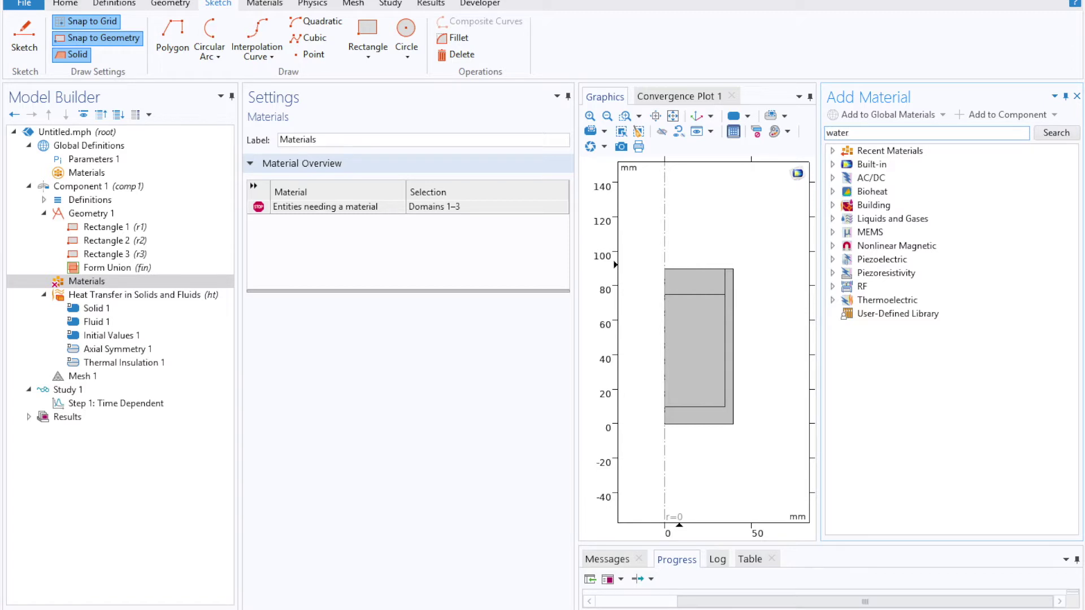
{"action": "key", "text": "Return"}
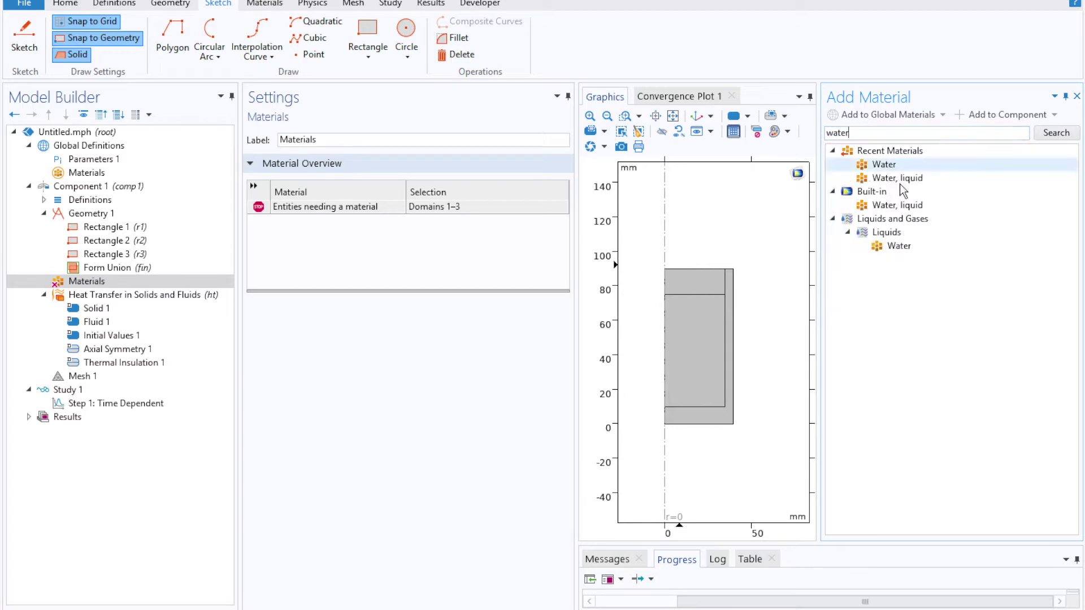
{"action": "left_click", "coordinate": [883, 165]}
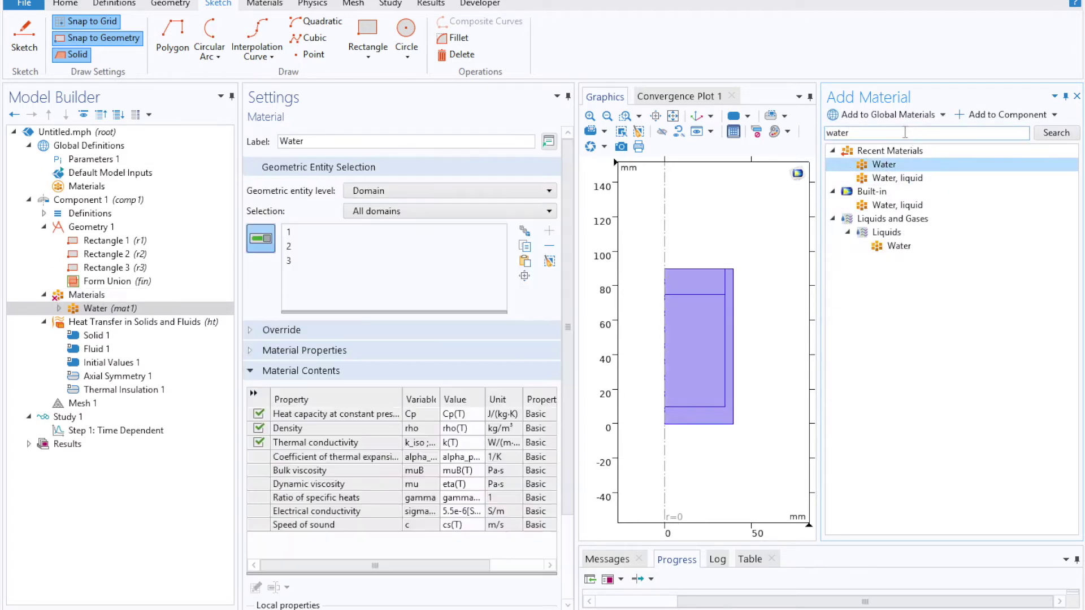
{"action": "left_click_drag", "start_coordinate": [901, 134], "coordinate": [825, 136]}
{"action": "type", "text": "air"}
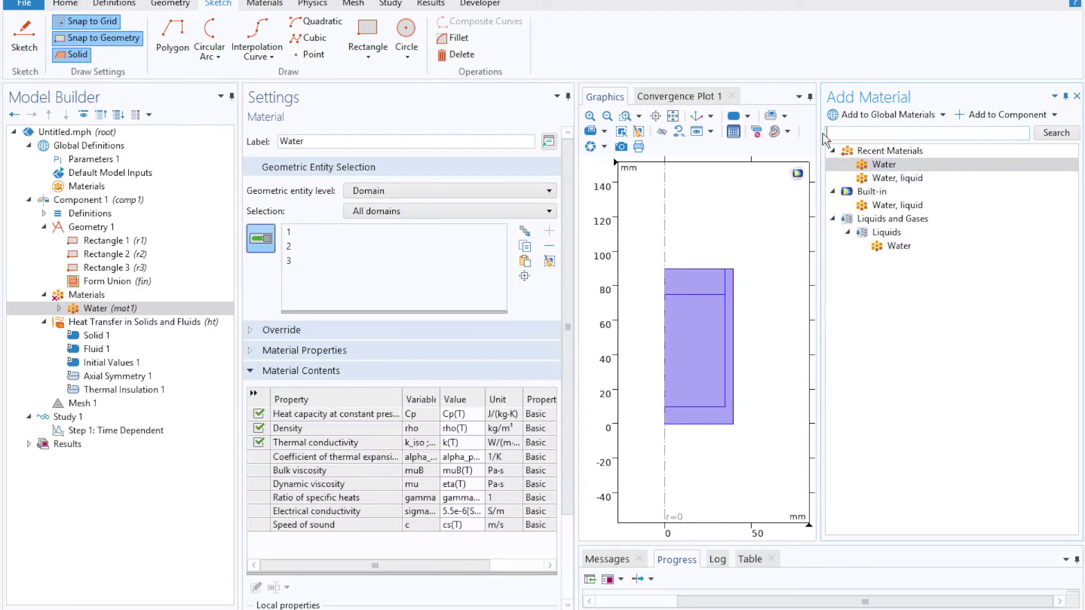
{"action": "key", "text": "Return"}
{"action": "left_click", "coordinate": [881, 164]}
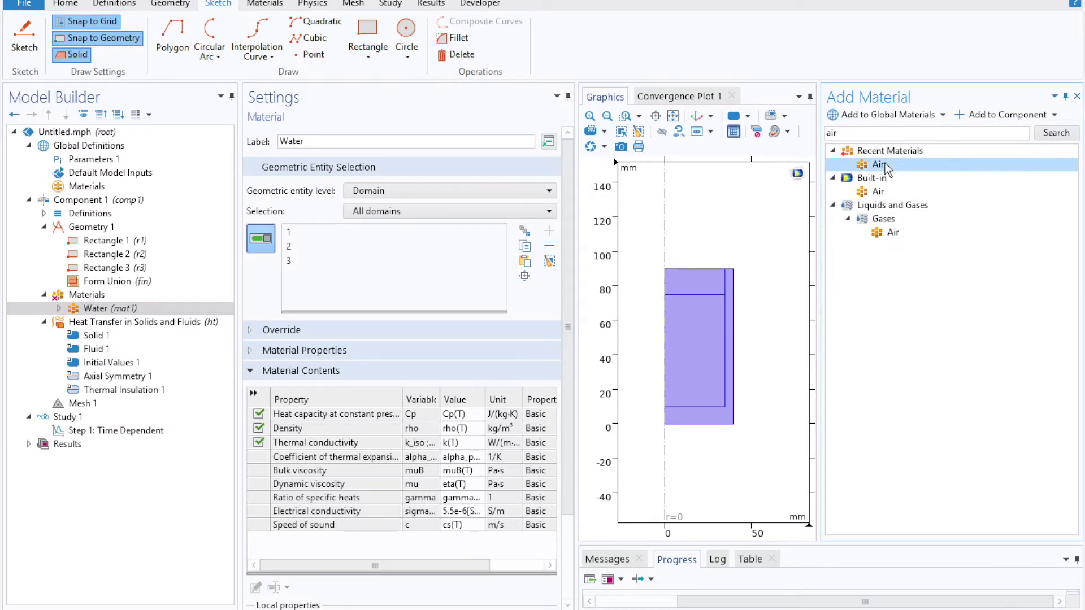
{"action": "double_click", "coordinate": [880, 164]}
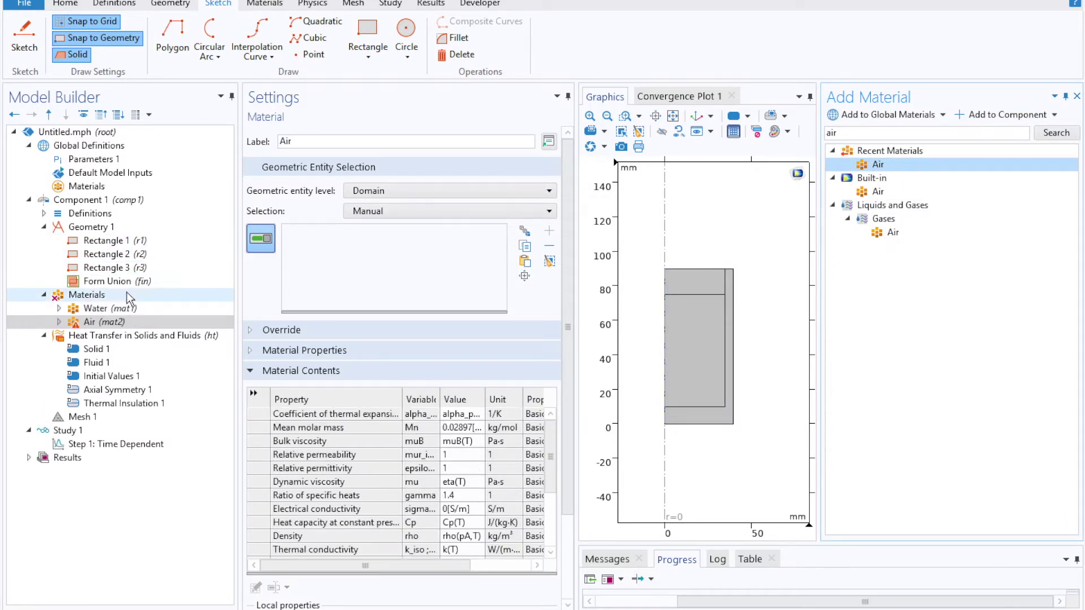
- Restrict Air to domain 3, leaving Water on domains 1–2
{"action": "left_click", "coordinate": [116, 309]}
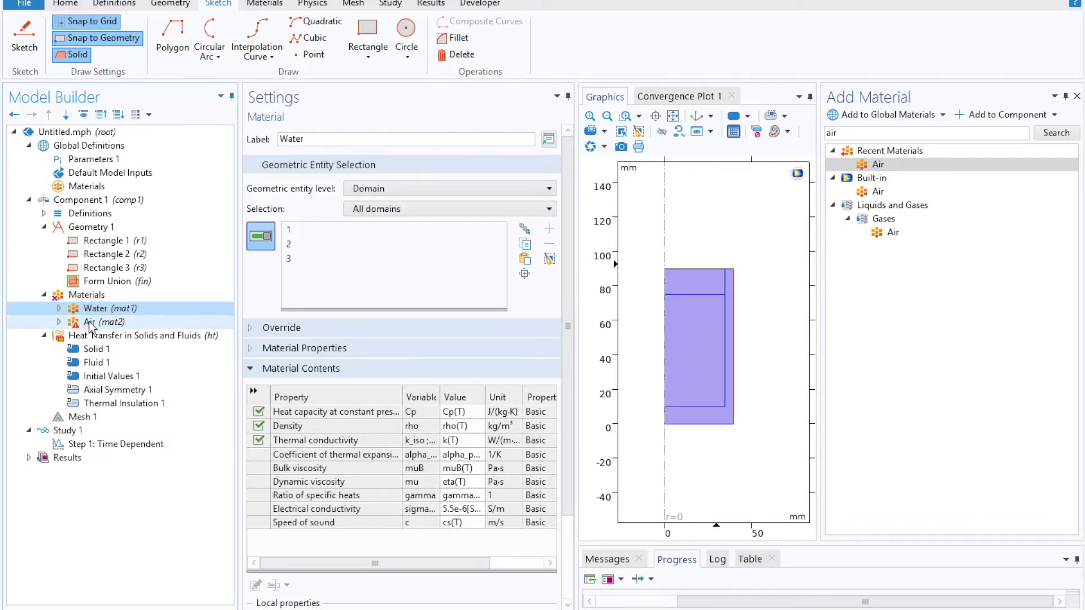
{"action": "left_click", "coordinate": [128, 322]}
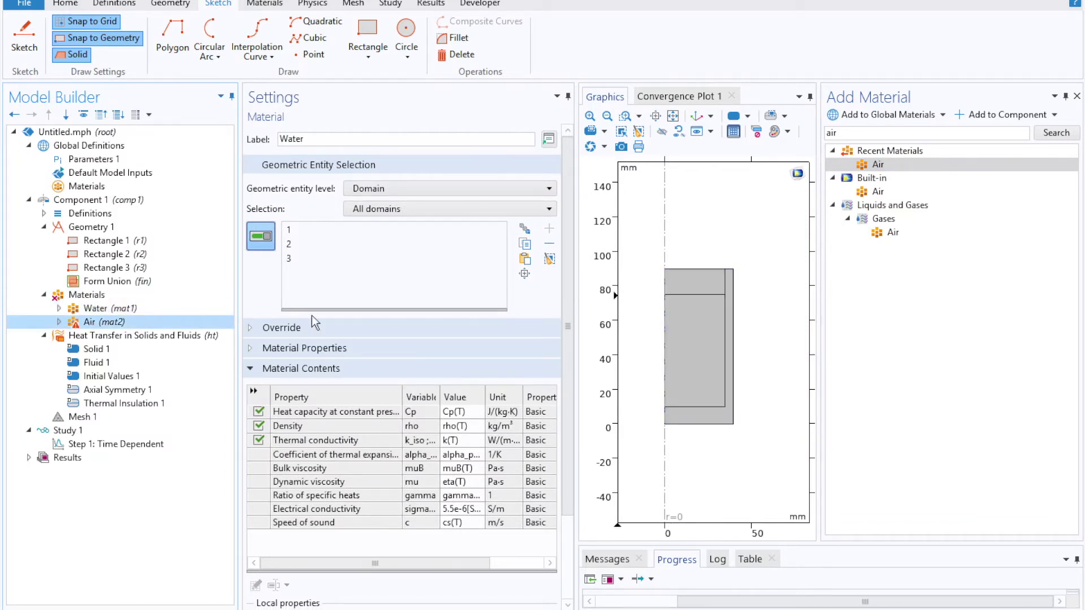
{"action": "left_click", "coordinate": [677, 288]}
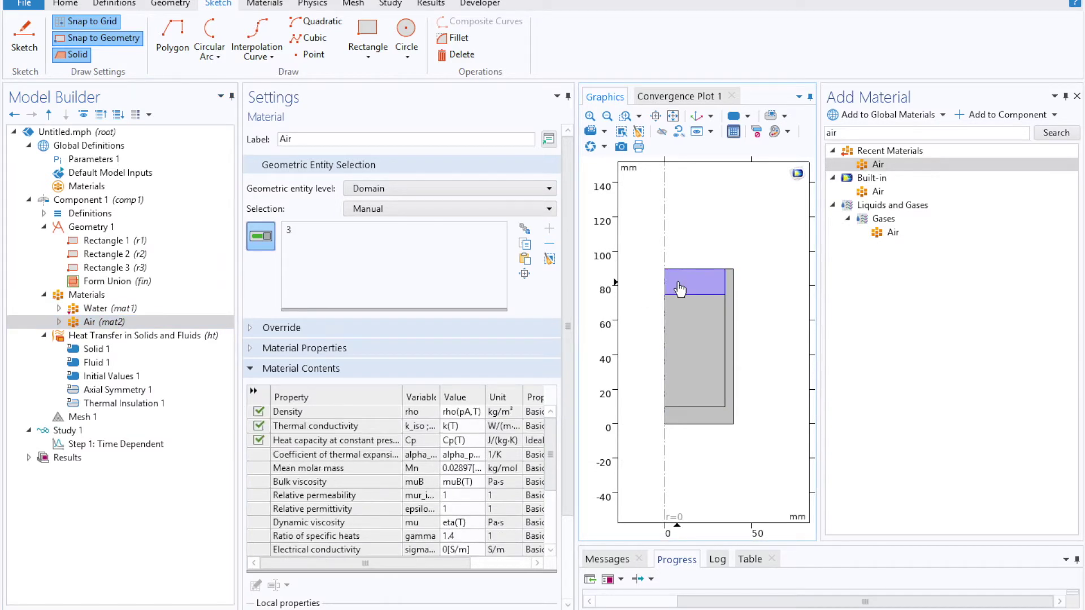
{"action": "left_click", "coordinate": [108, 309]}
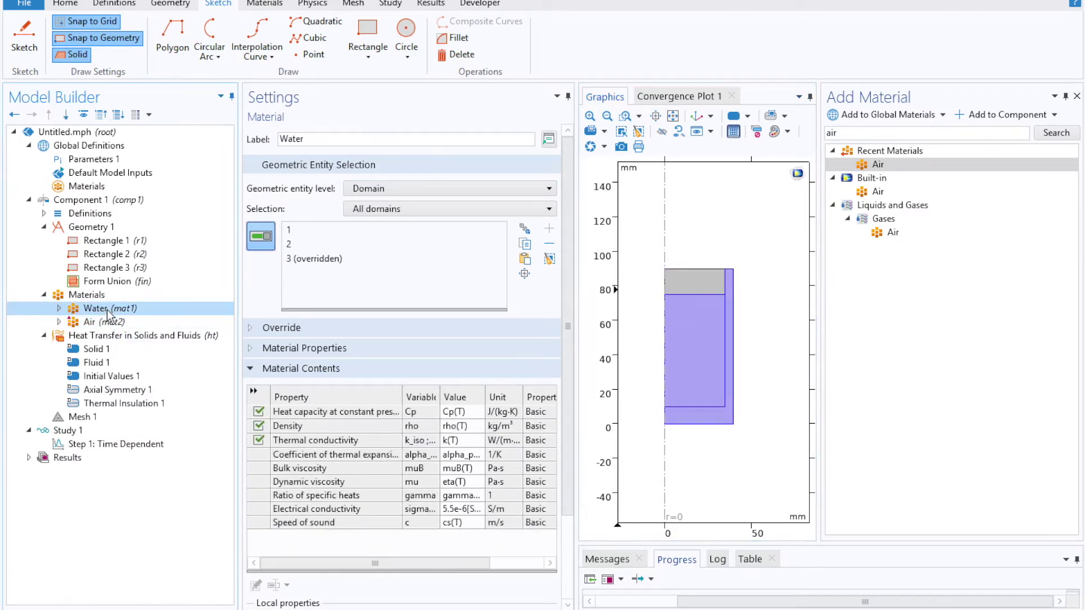
{"action": "left_click", "coordinate": [88, 297]}
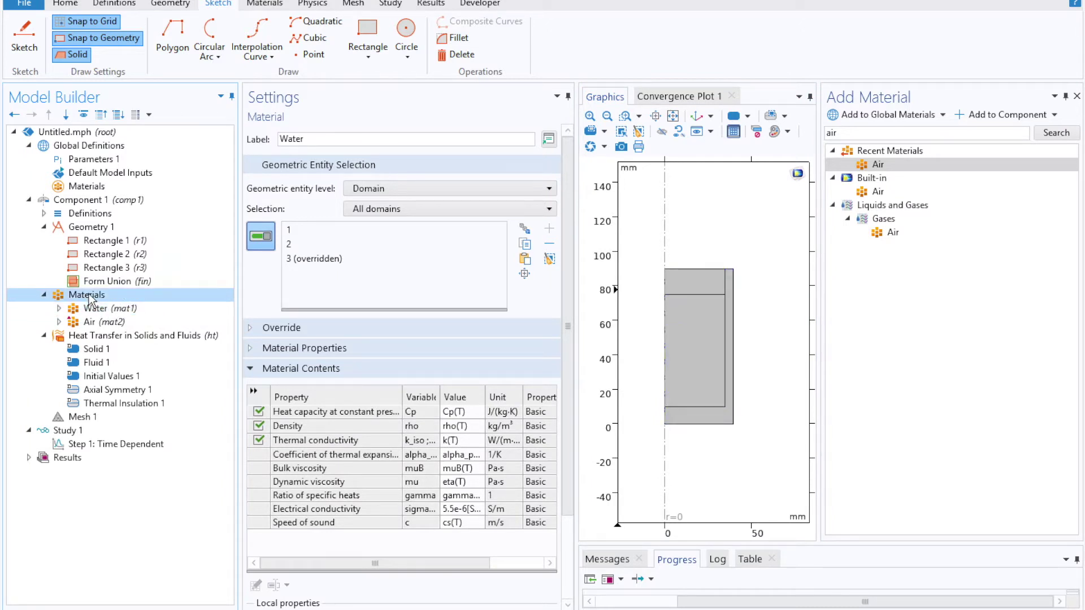
{"action": "right_click", "coordinate": [89, 299]}
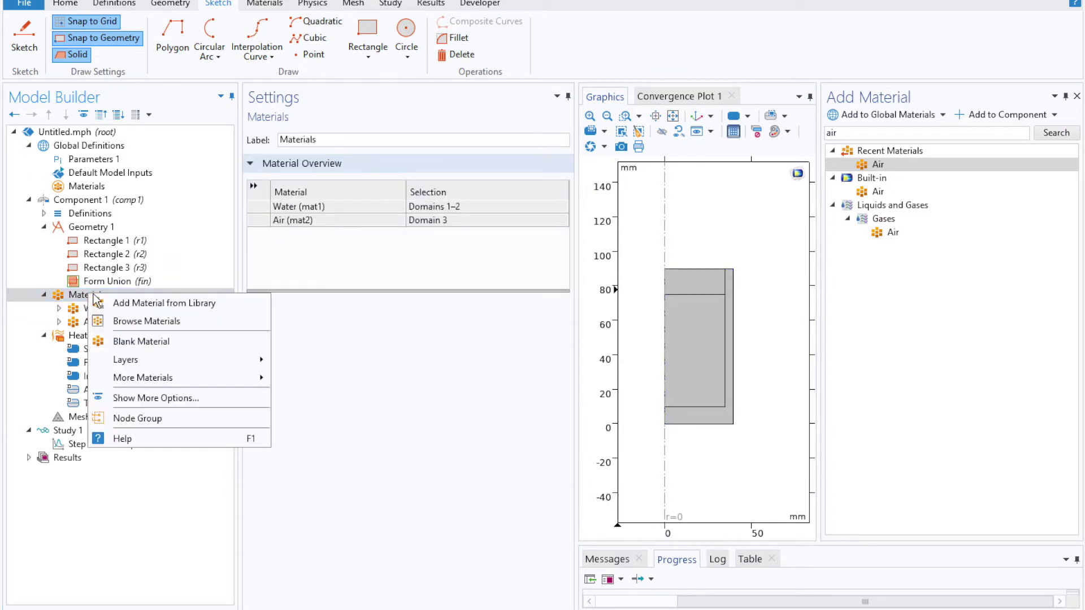
- Create a blank material named Ceramic on domain 1
{"action": "left_click", "coordinate": [120, 341]}
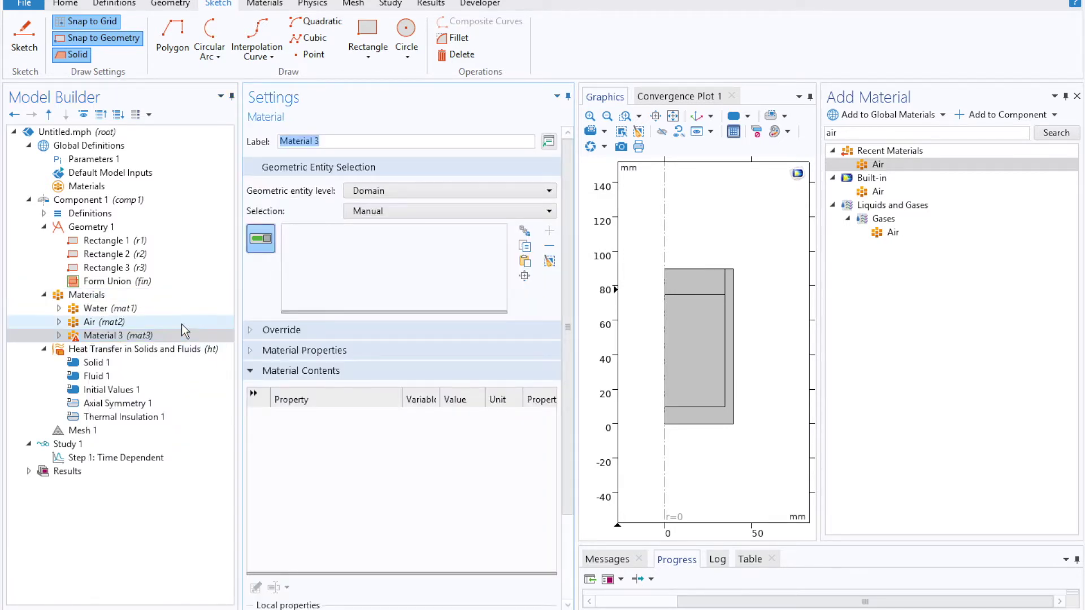
{"action": "type", "text": "Cerma"}
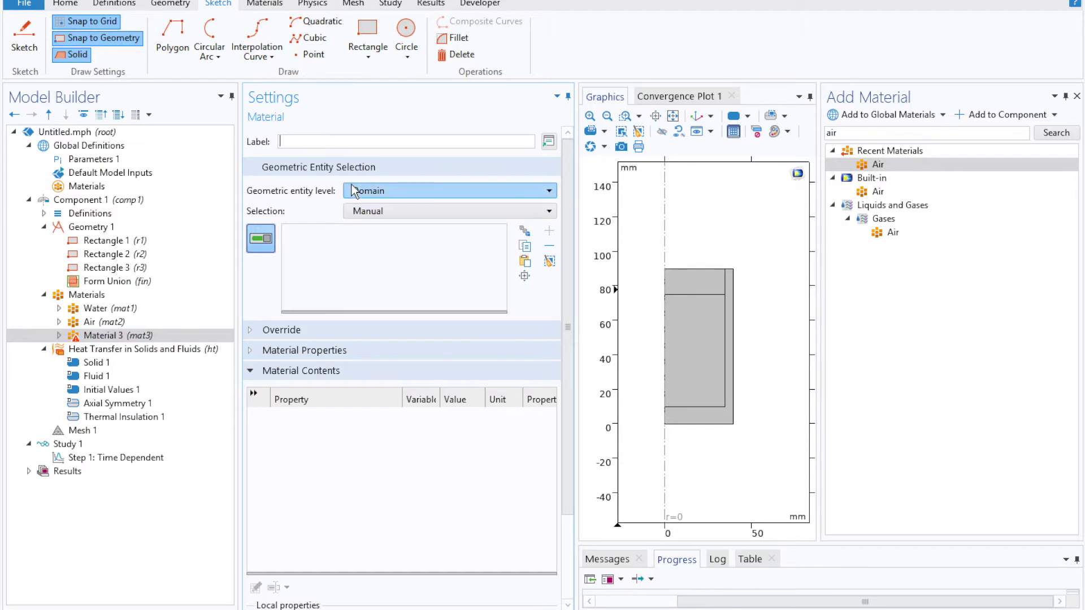
{"action": "key", "text": "BackSpace"}
{"action": "key", "text": "BackSpace"}
{"action": "type", "text": "amic"}
{"action": "left_click", "coordinate": [693, 418]}
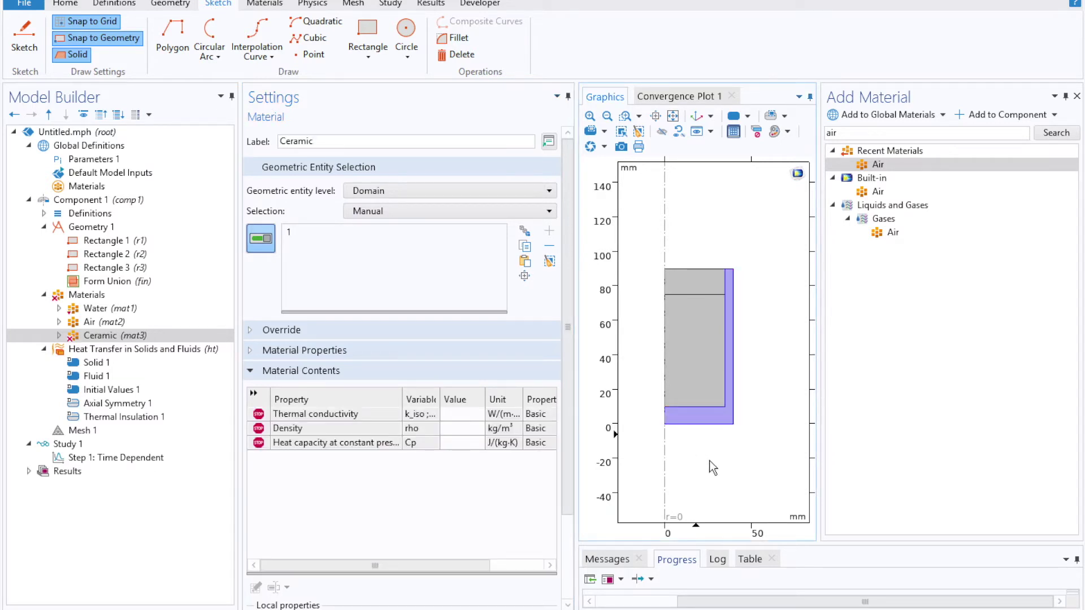
- Give Ceramic conductivity 3.8 W/(m·K), density 1100 kg/m³ and heat capacity 850 J/(kg·K)
{"action": "left_click", "coordinate": [470, 415]}
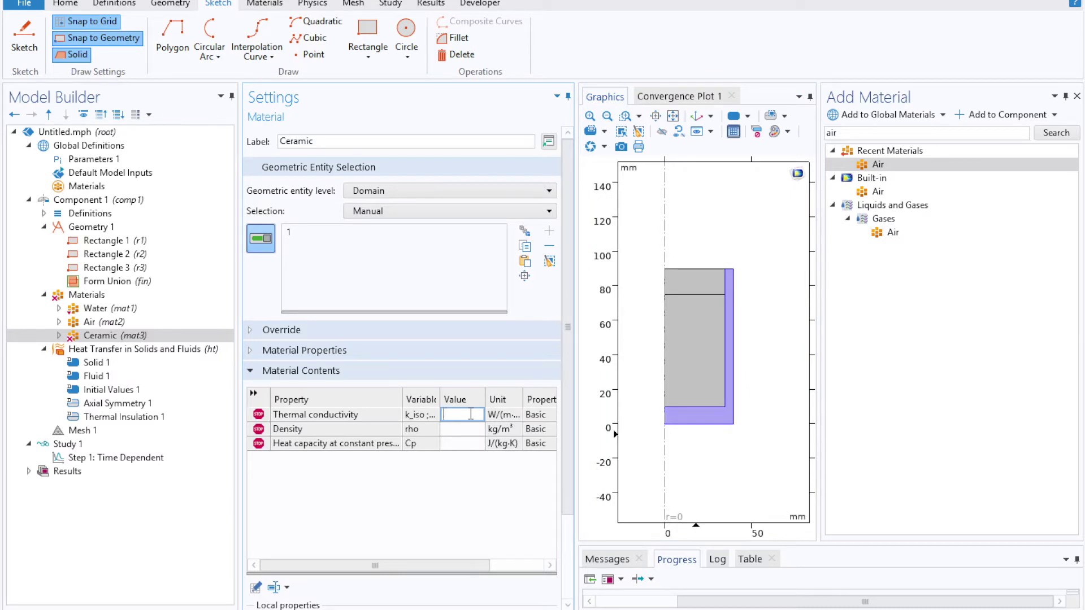
{"action": "type", "text": "3.8"}
{"action": "left_click_drag", "start_coordinate": [524, 394], "coordinate": [538, 394]}
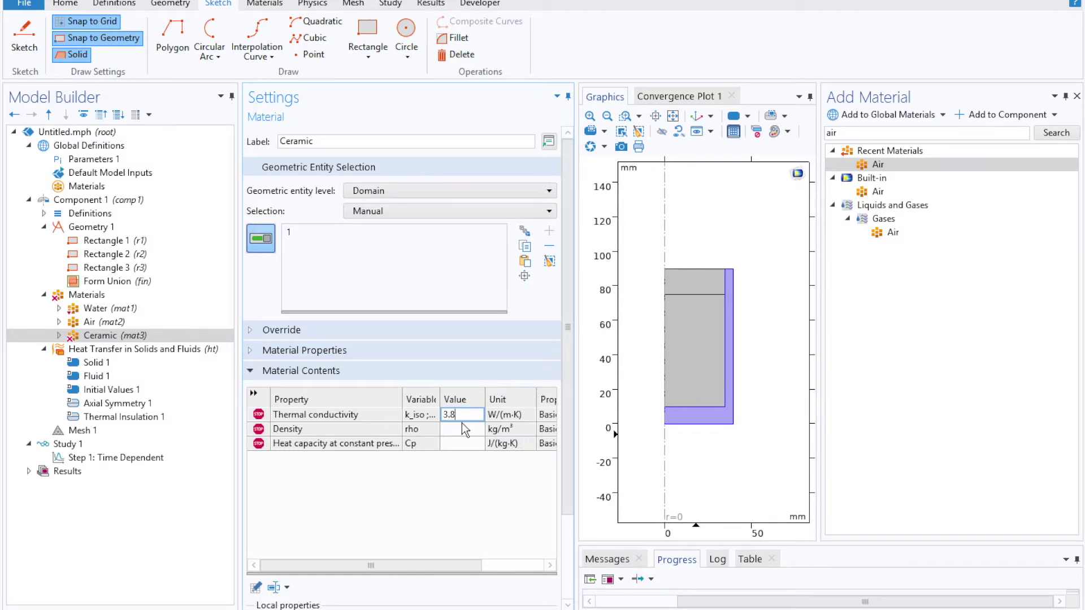
{"action": "left_click", "coordinate": [463, 429]}
{"action": "type", "text": "1100"}
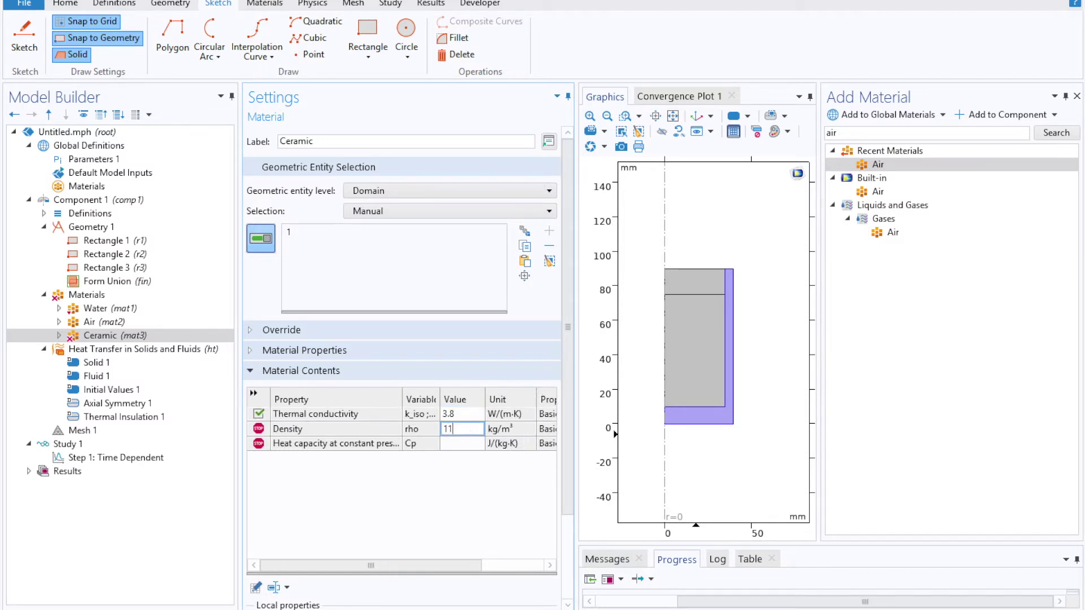
{"action": "left_click", "coordinate": [450, 442]}
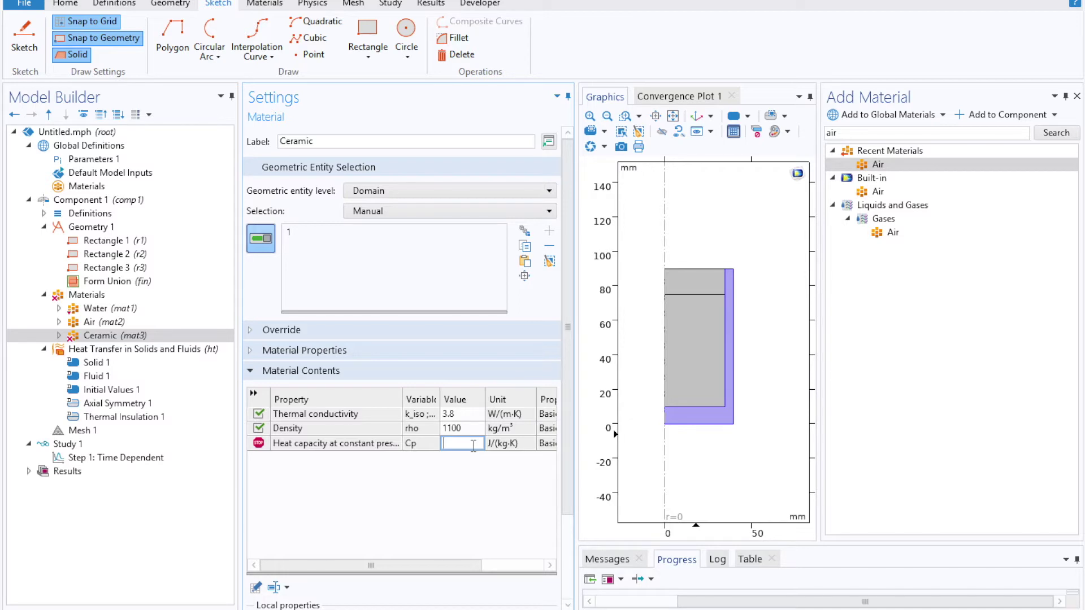
{"action": "type", "text": "850"}
{"action": "left_click", "coordinate": [462, 429]}
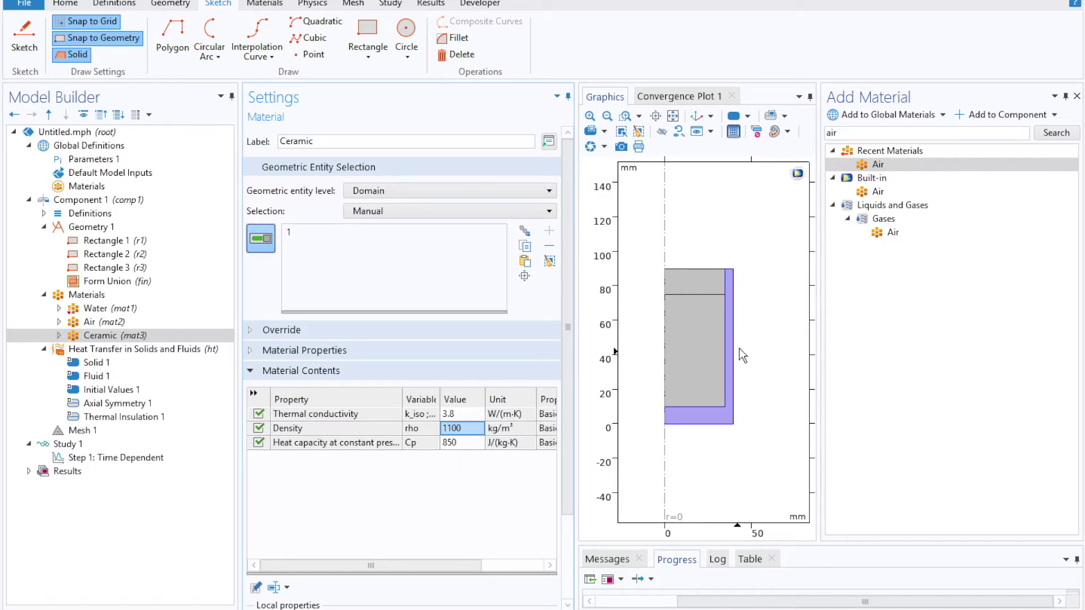
- Review the domain assignments of Air, Water and Ceramic
{"action": "left_click", "coordinate": [113, 321]}
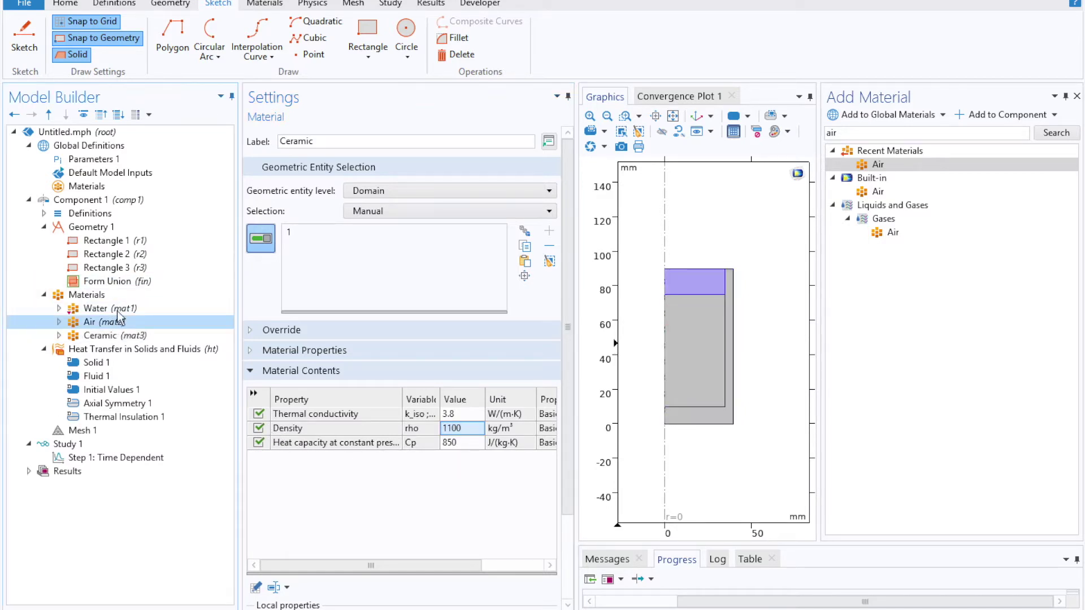
{"action": "left_click", "coordinate": [122, 308]}
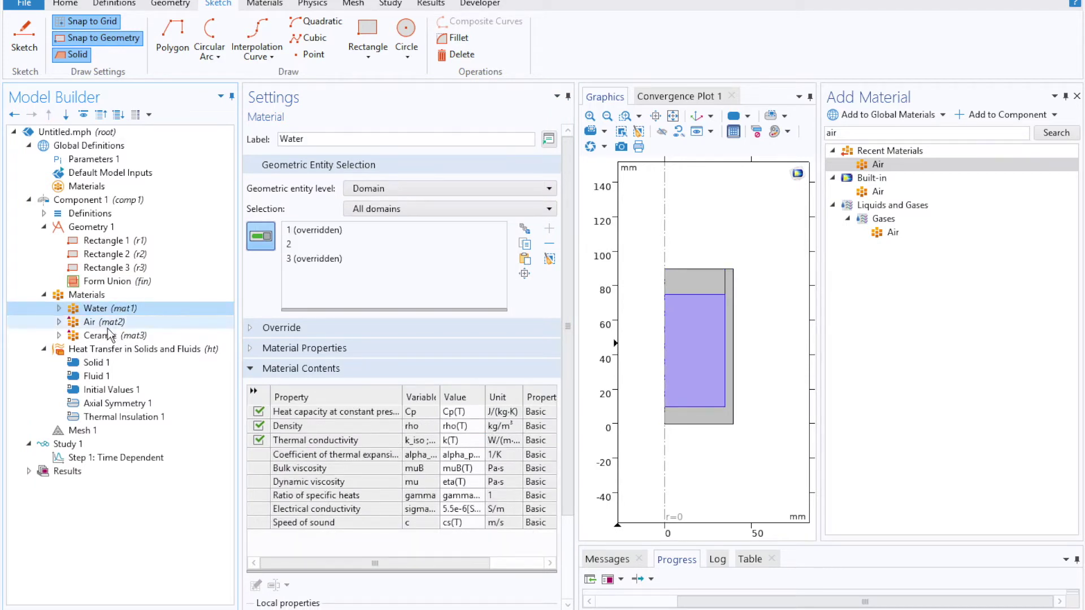
{"action": "left_click", "coordinate": [109, 322]}
{"action": "left_click", "coordinate": [110, 335]}
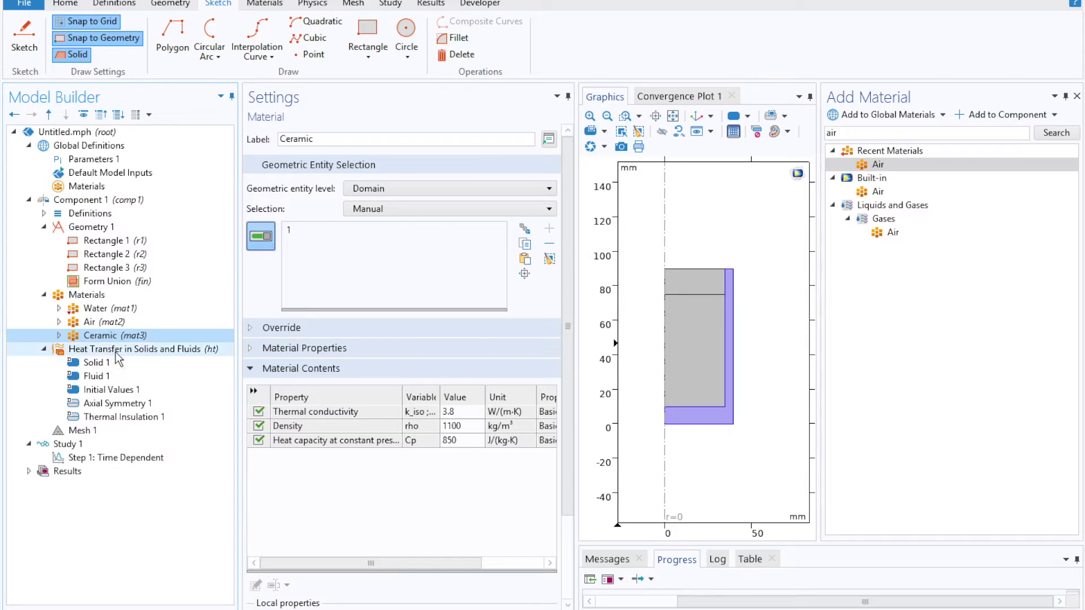
- Inspect Solid 1 and Fluid 1, then add Fluid 2 to Heat Transfer in Solids and Fluids
{"action": "left_click", "coordinate": [115, 351]}
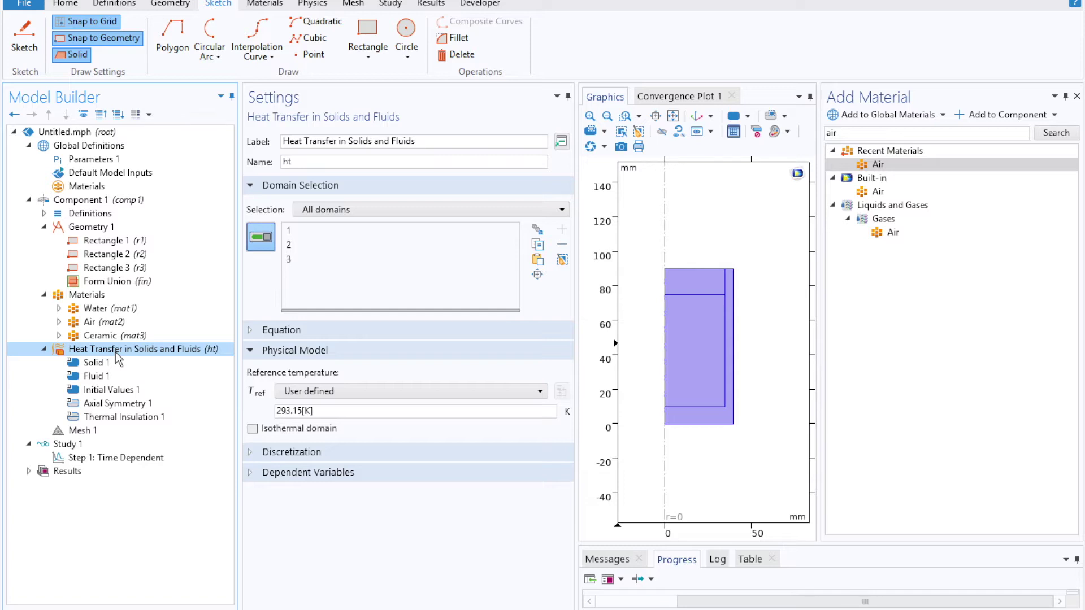
{"action": "left_click", "coordinate": [103, 364]}
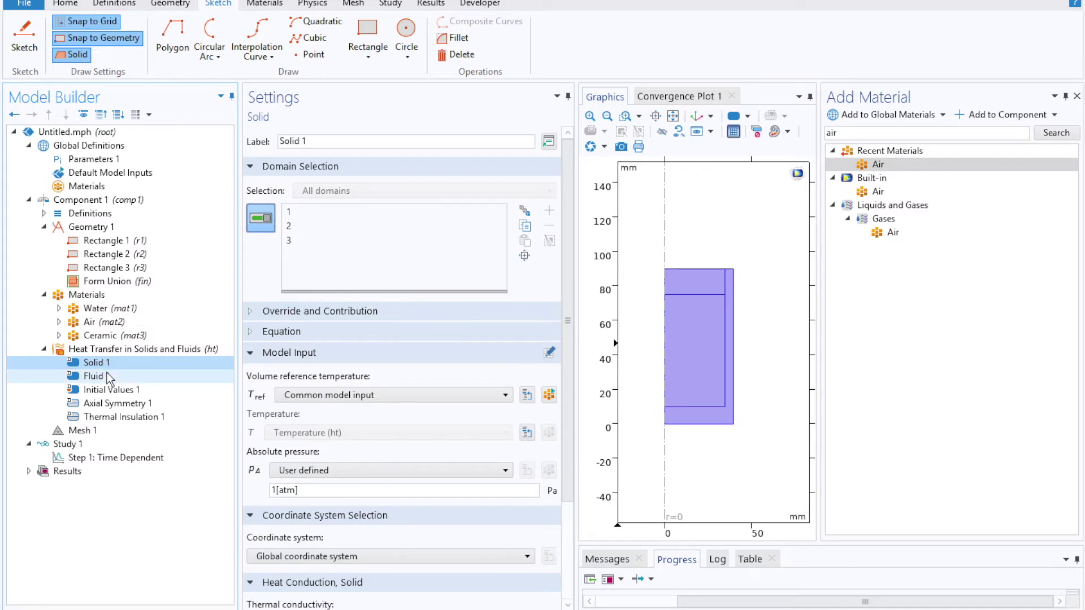
{"action": "left_click", "coordinate": [108, 377]}
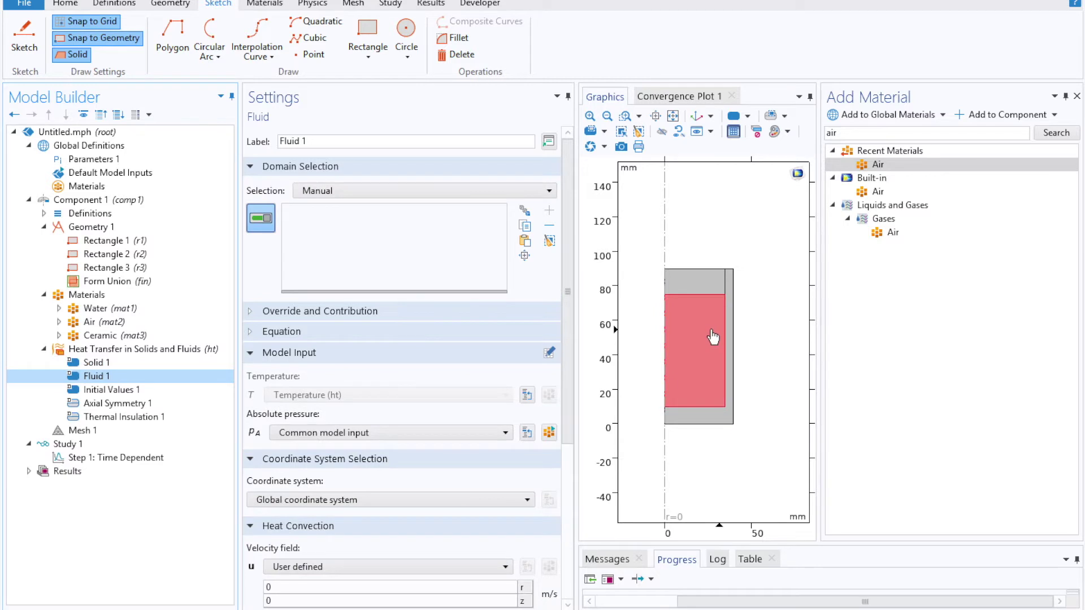
{"action": "left_click", "coordinate": [178, 350]}
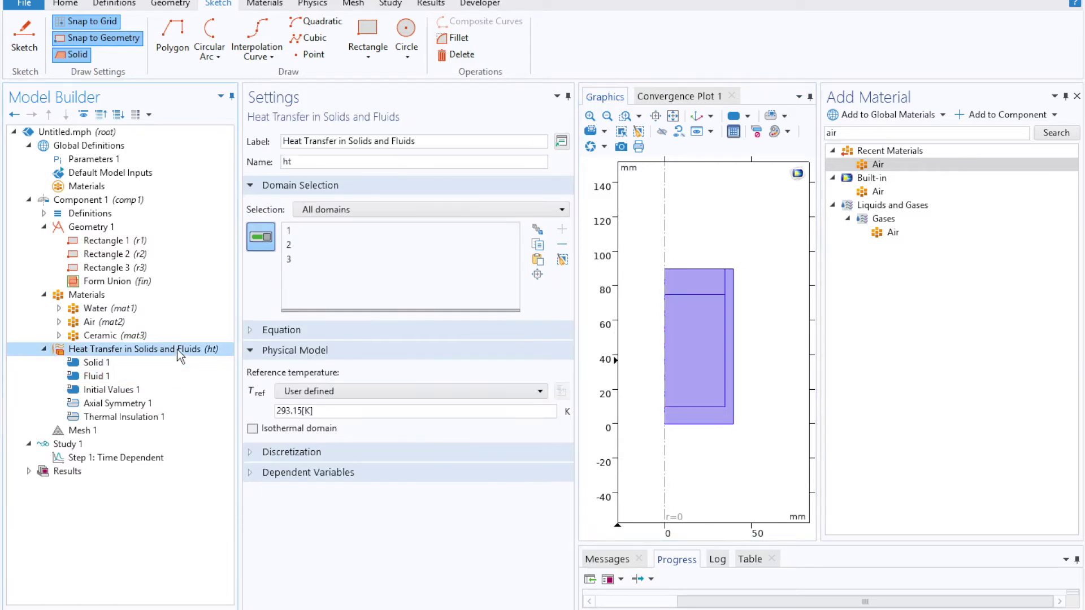
{"action": "right_click", "coordinate": [177, 349]}
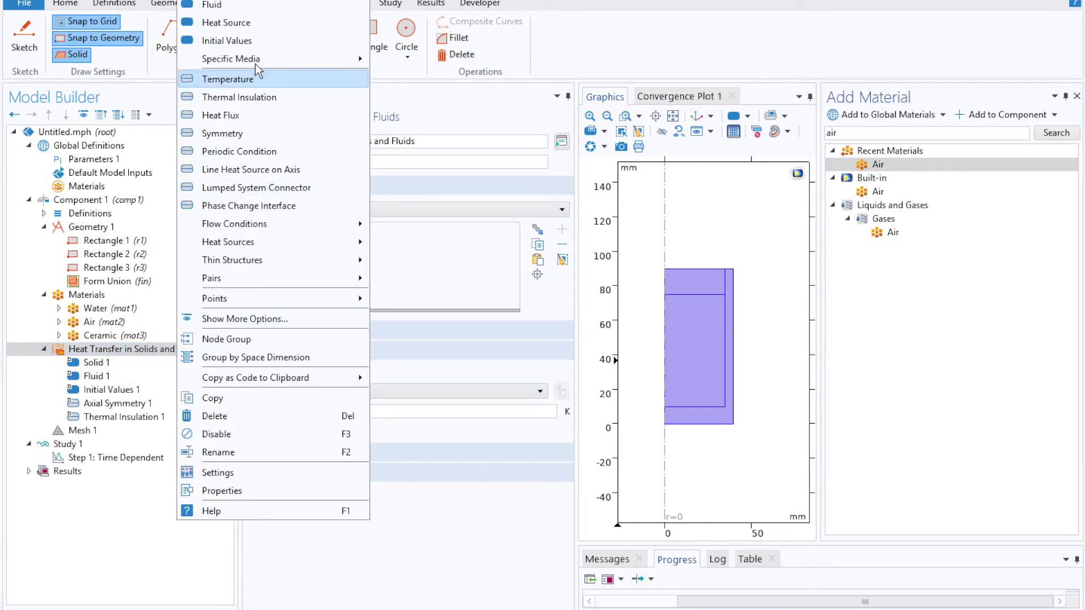
{"action": "key", "text": "Escape"}
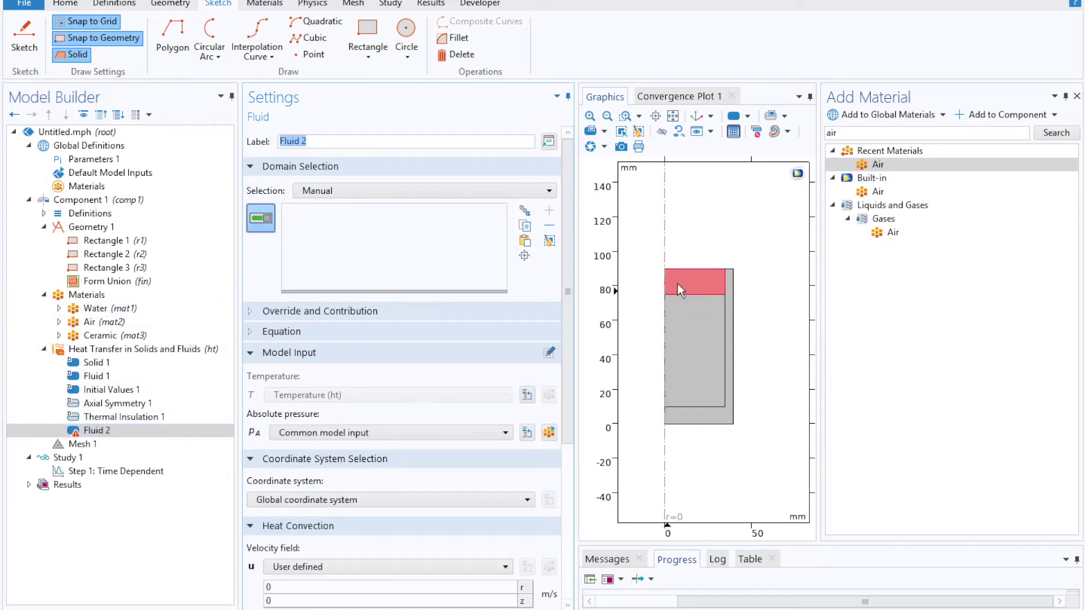
{"action": "left_click", "coordinate": [113, 378]}
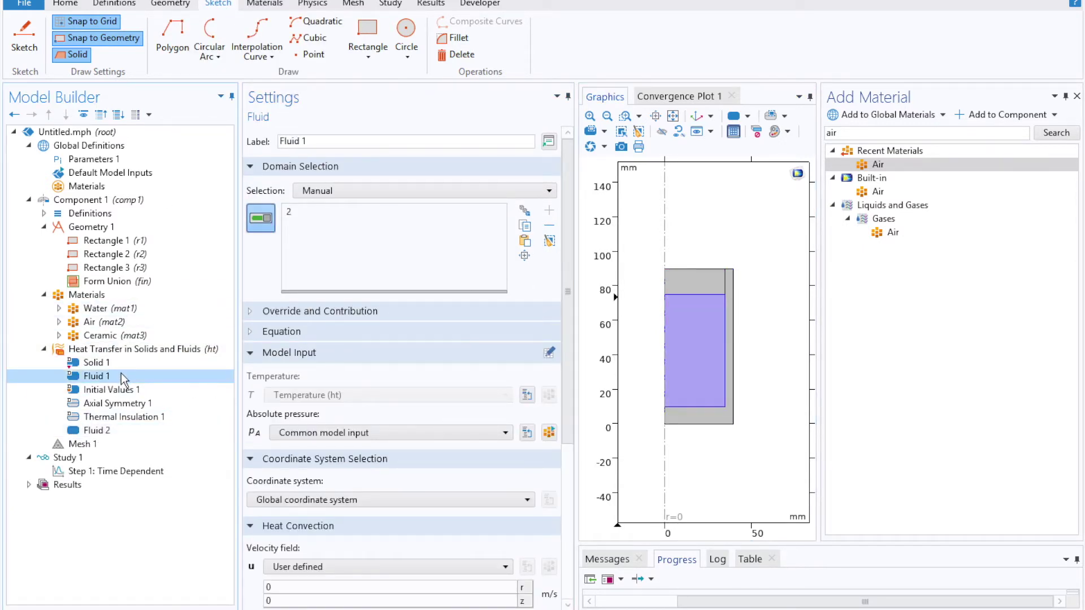
{"action": "left_click", "coordinate": [122, 390]}
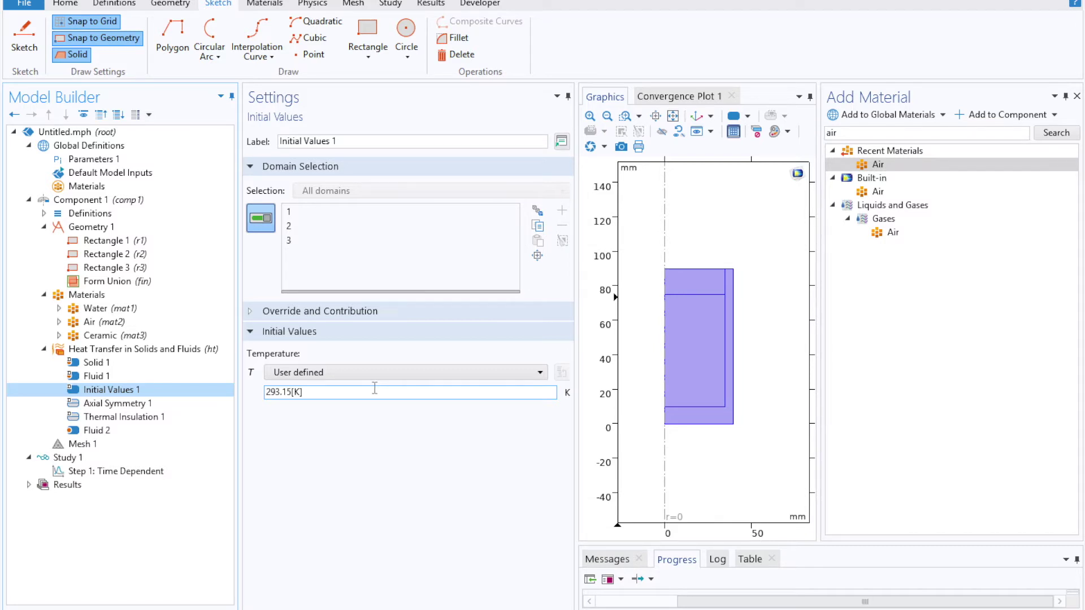
- Set the Initial Values 1 temperature to 20[degC]
{"action": "left_click_drag", "start_coordinate": [375, 388], "coordinate": [262, 386]}
{"action": "key", "text": "BackSpace"}
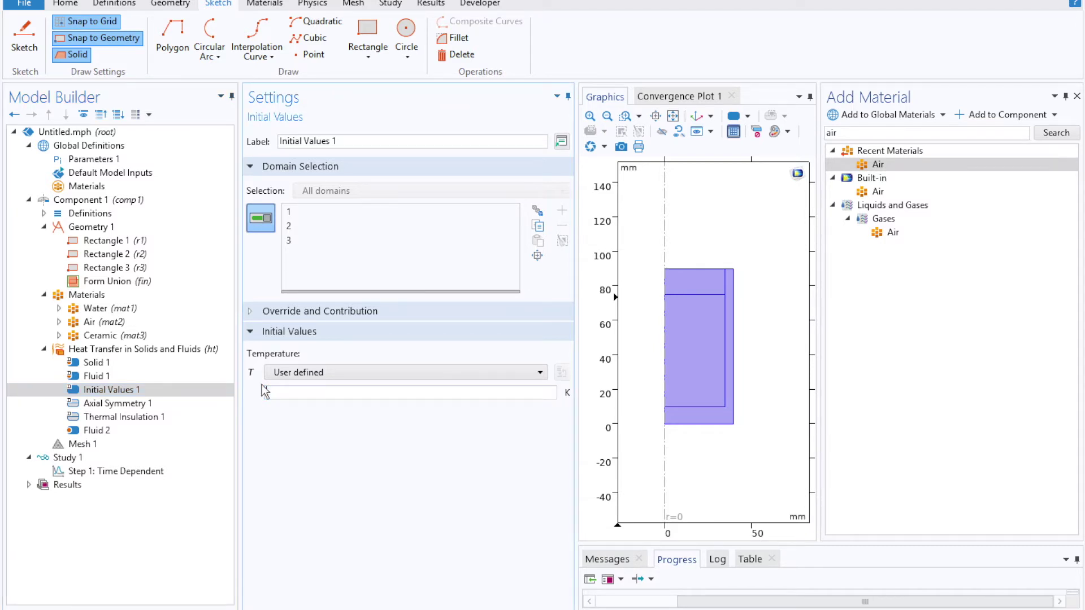
{"action": "type", "text": "20[degC]"}
{"action": "key", "text": "Return"}
- Add Initial Values 2 with temperature 90[degC] on domain 2, the water
{"action": "left_click", "coordinate": [166, 348]}
{"action": "right_click", "coordinate": [165, 346]}
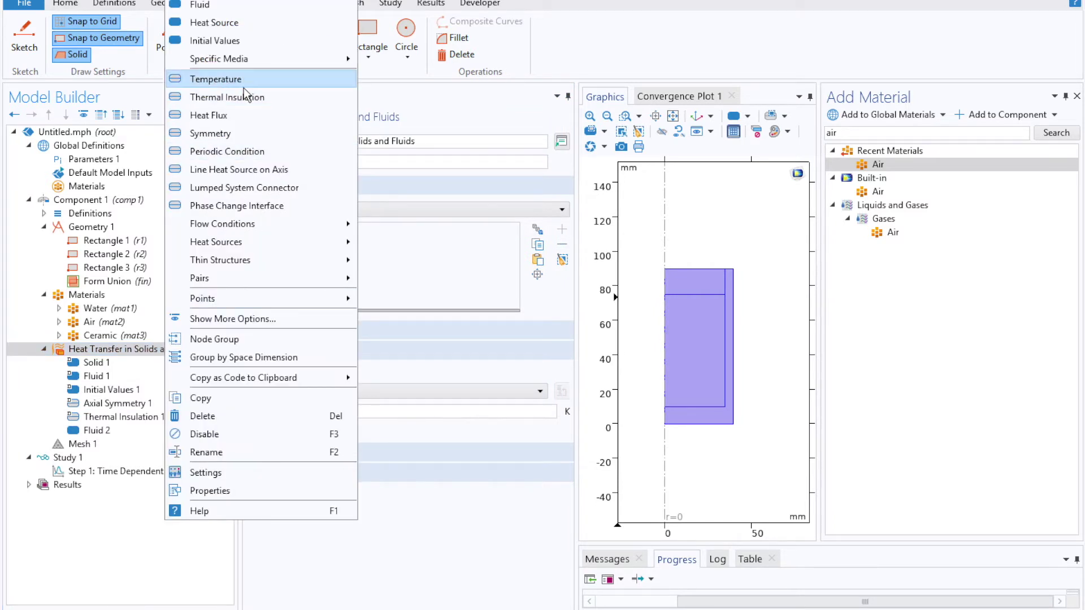
{"action": "left_click", "coordinate": [256, 42]}
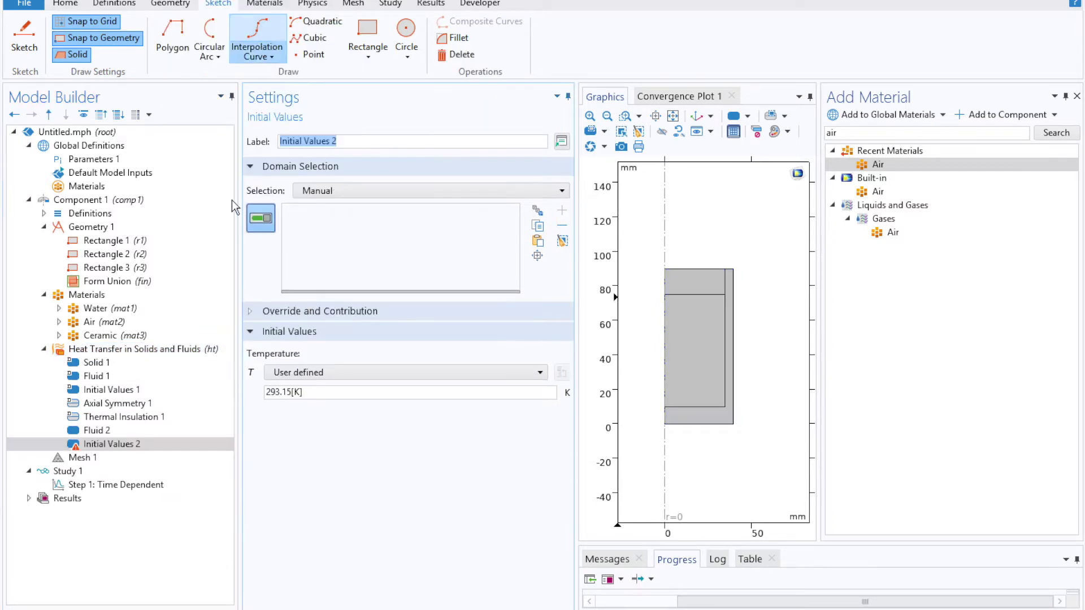
{"action": "left_click_drag", "start_coordinate": [299, 392], "coordinate": [263, 389]}
{"action": "key", "text": "BackSpace"}
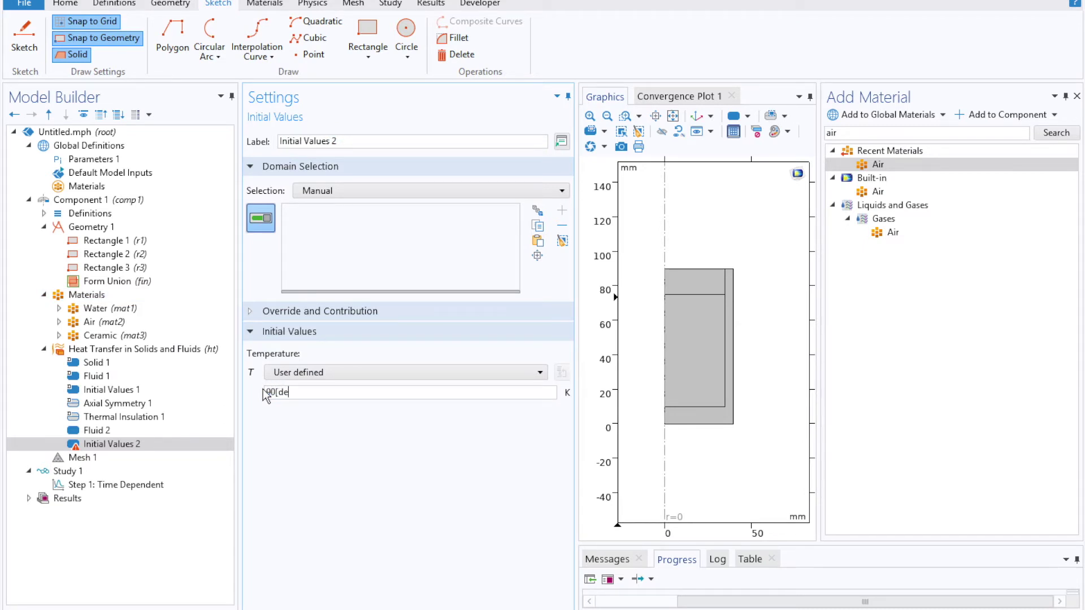
{"action": "type", "text": "90[degC]"}
{"action": "left_click", "coordinate": [691, 327]}
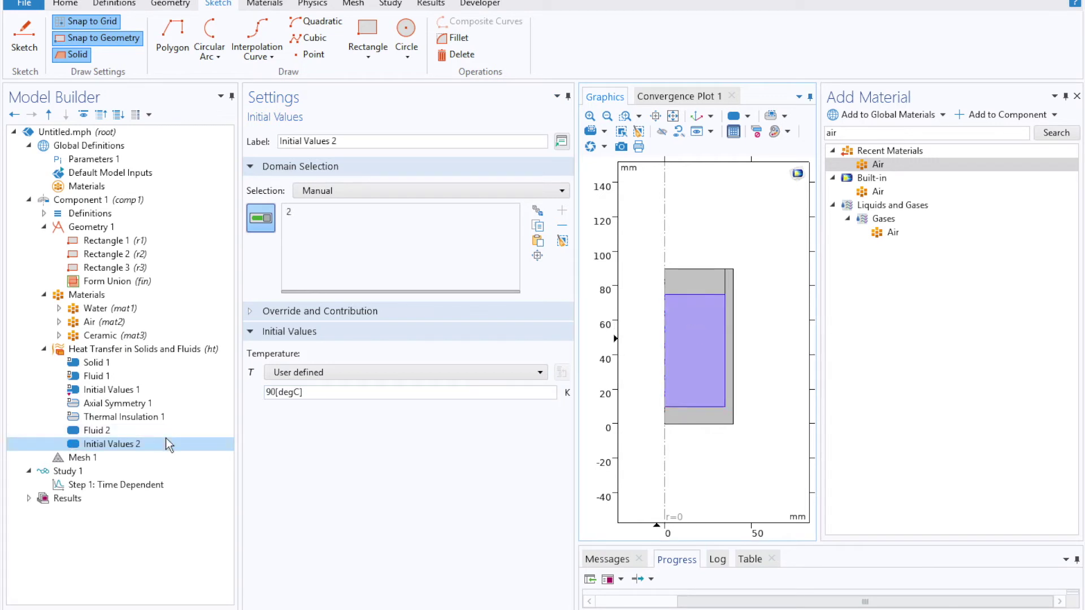
- Confirm domain 2 is overridden and check the thermally insulated boundaries
{"action": "left_click", "coordinate": [116, 393]}
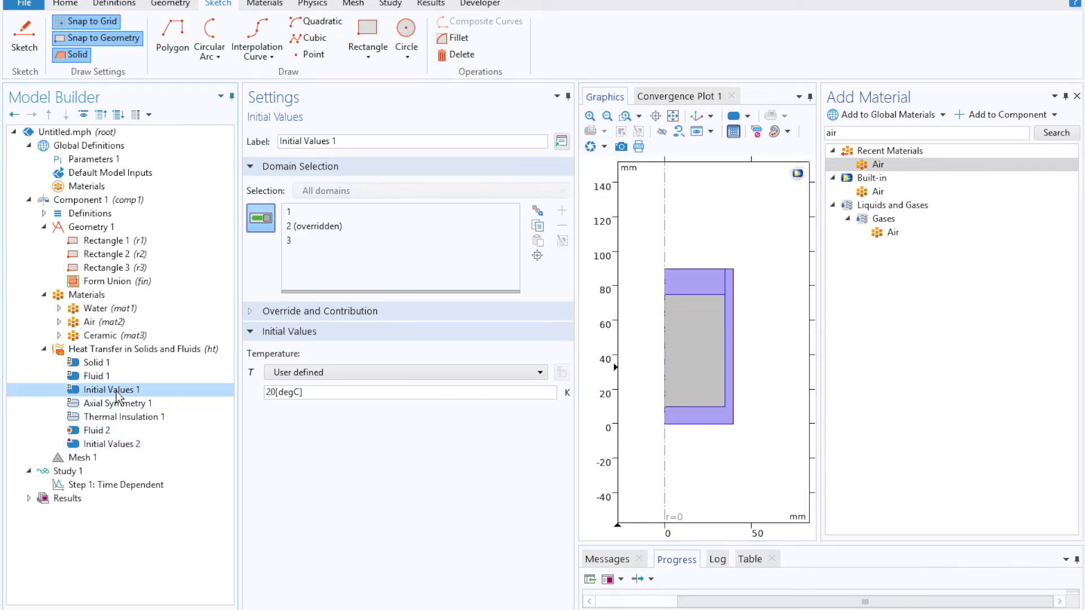
{"action": "left_click", "coordinate": [122, 445]}
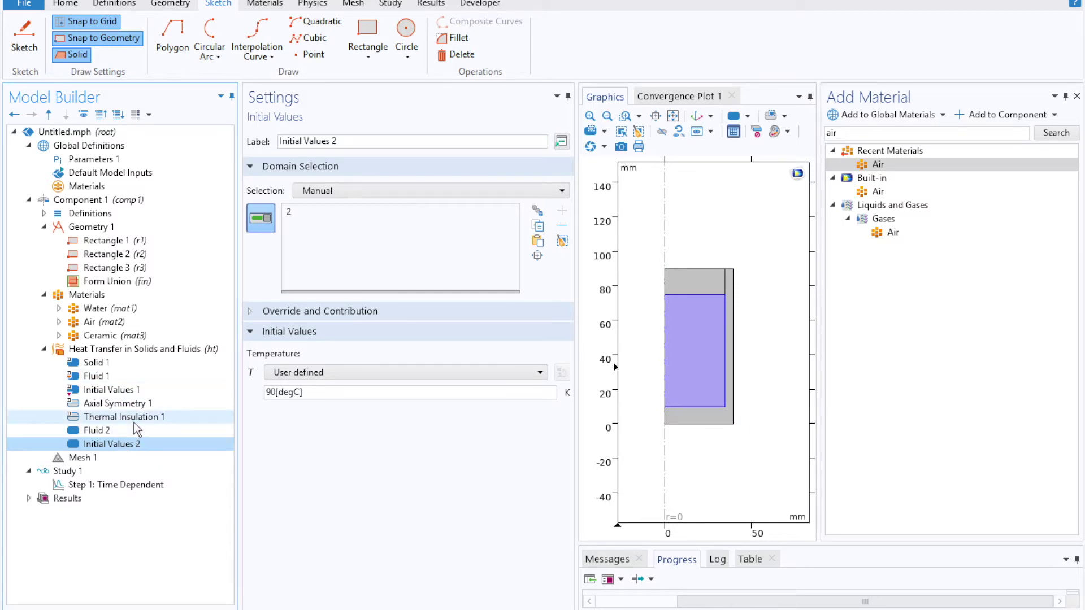
{"action": "left_click", "coordinate": [134, 421]}
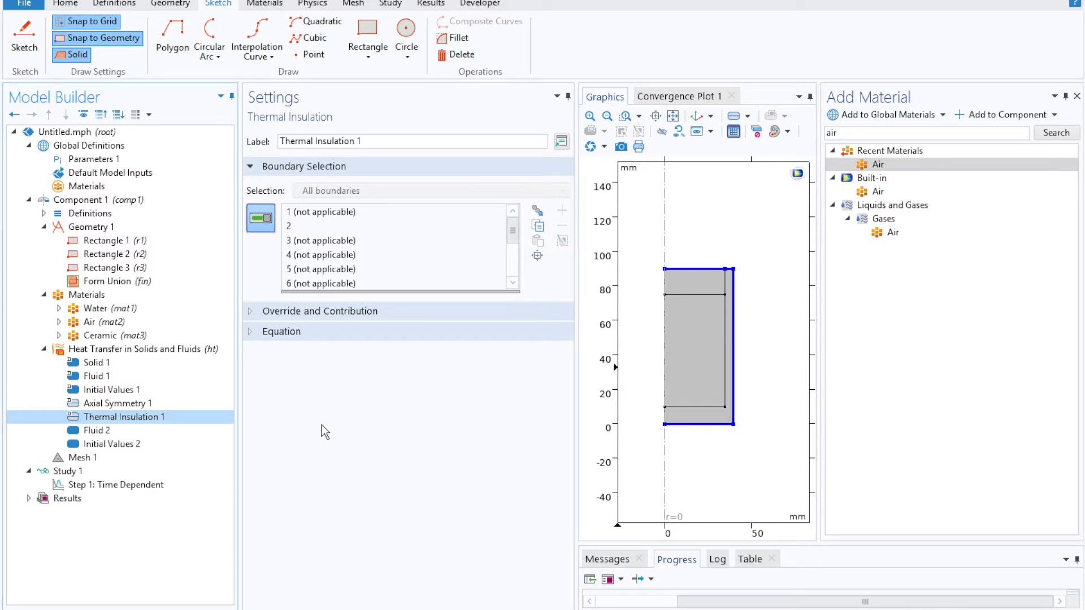
{"action": "left_click", "coordinate": [108, 456]}
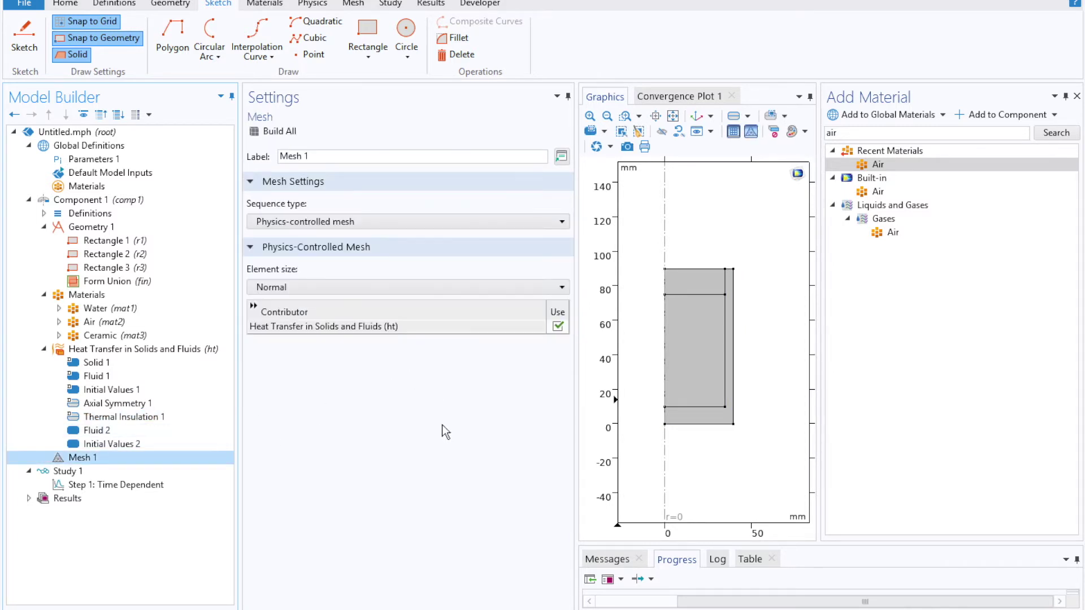
- Build Mesh 1 at Finer, then Coarse, and finally Fine element size
{"action": "left_click", "coordinate": [380, 288]}
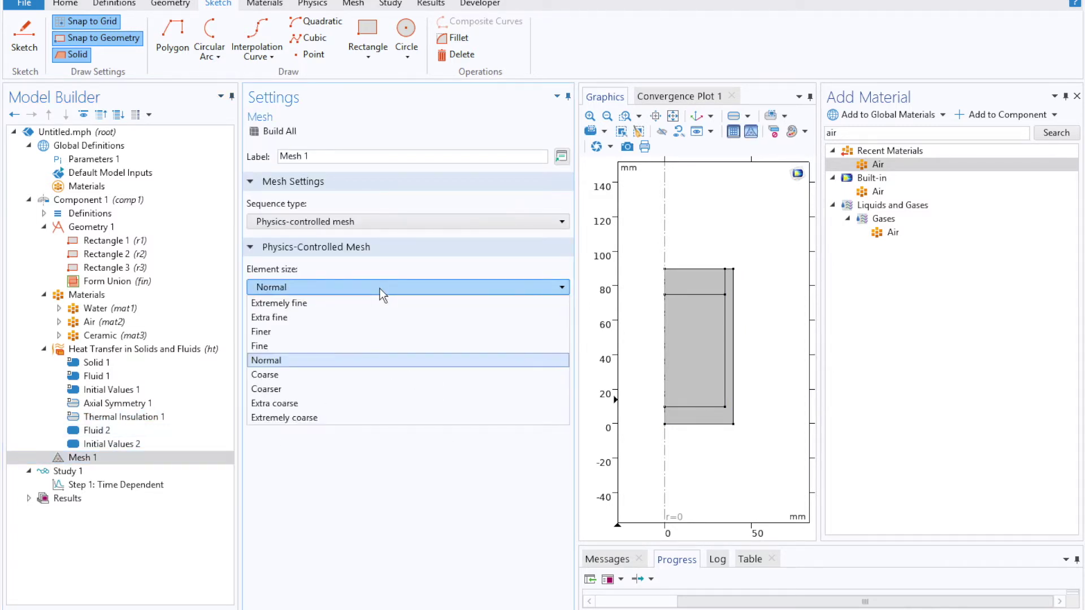
{"action": "left_click", "coordinate": [342, 333]}
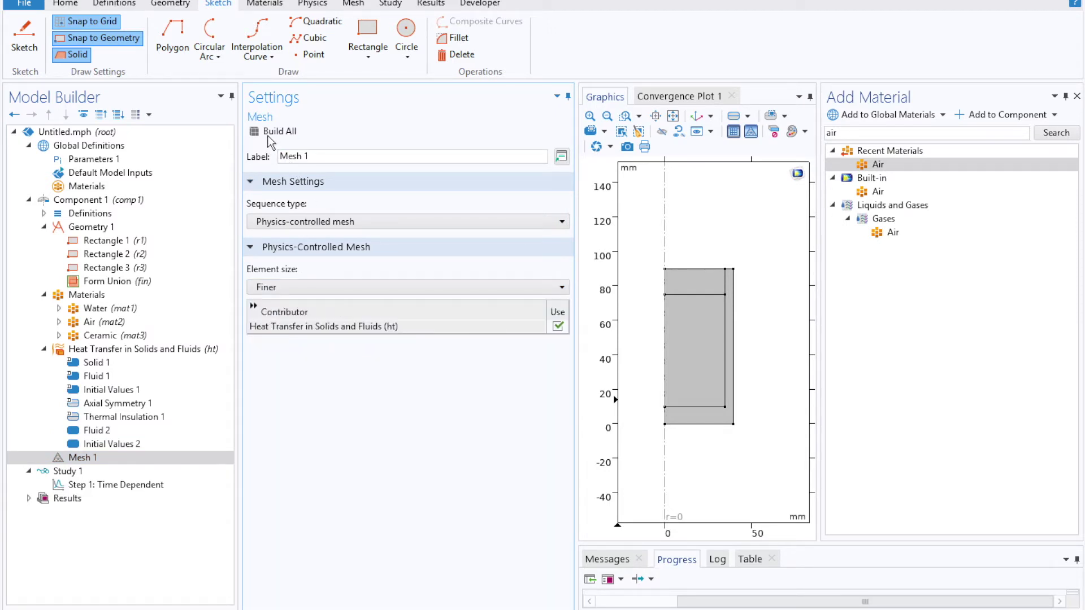
{"action": "left_click", "coordinate": [270, 134]}
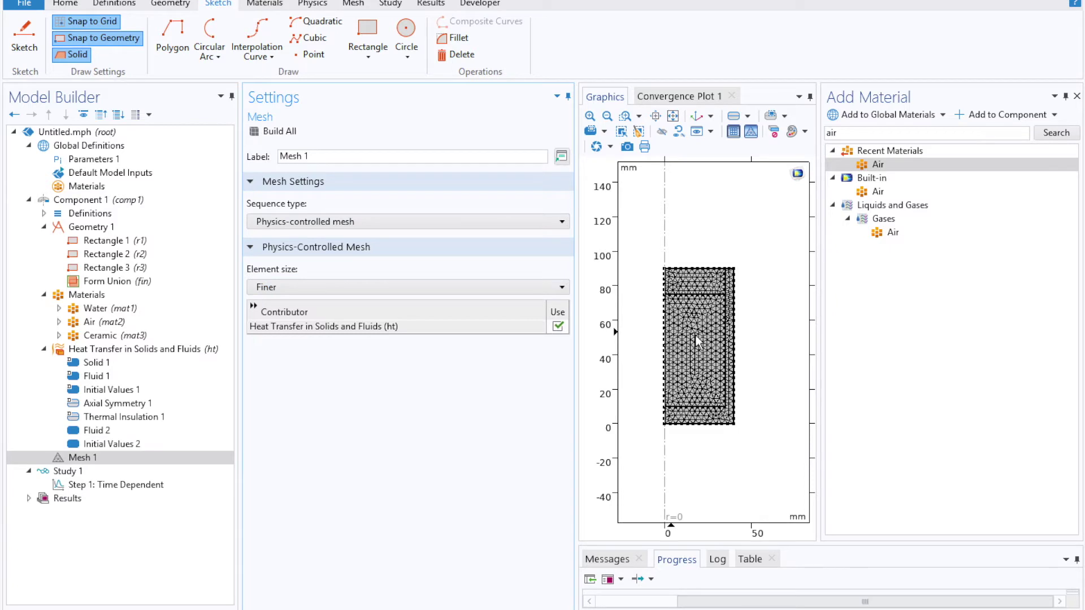
{"action": "left_click", "coordinate": [381, 291]}
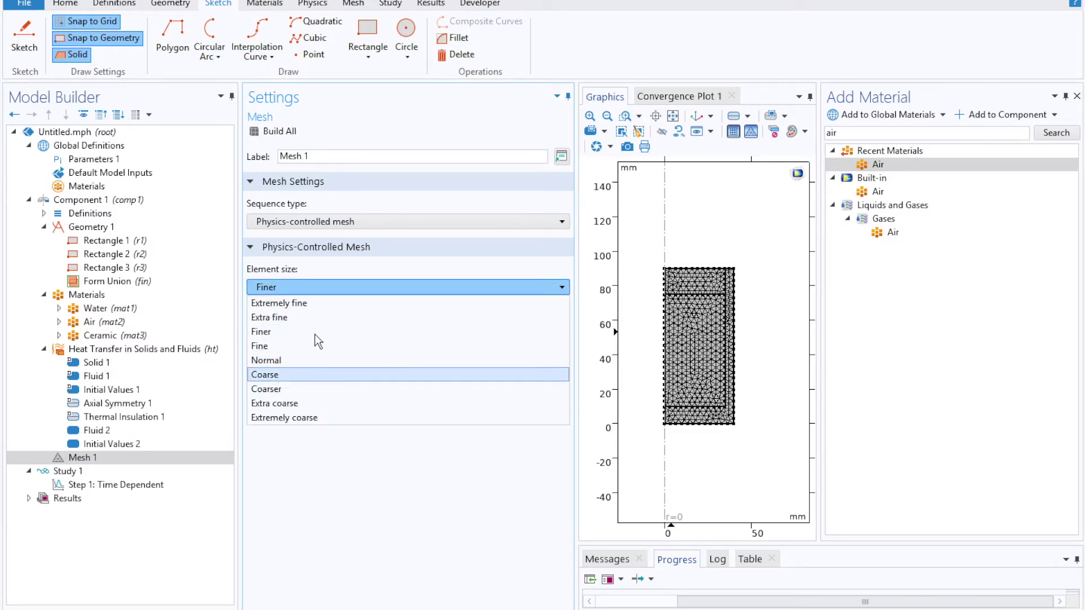
{"action": "left_click", "coordinate": [314, 374]}
{"action": "key", "text": "F8"}
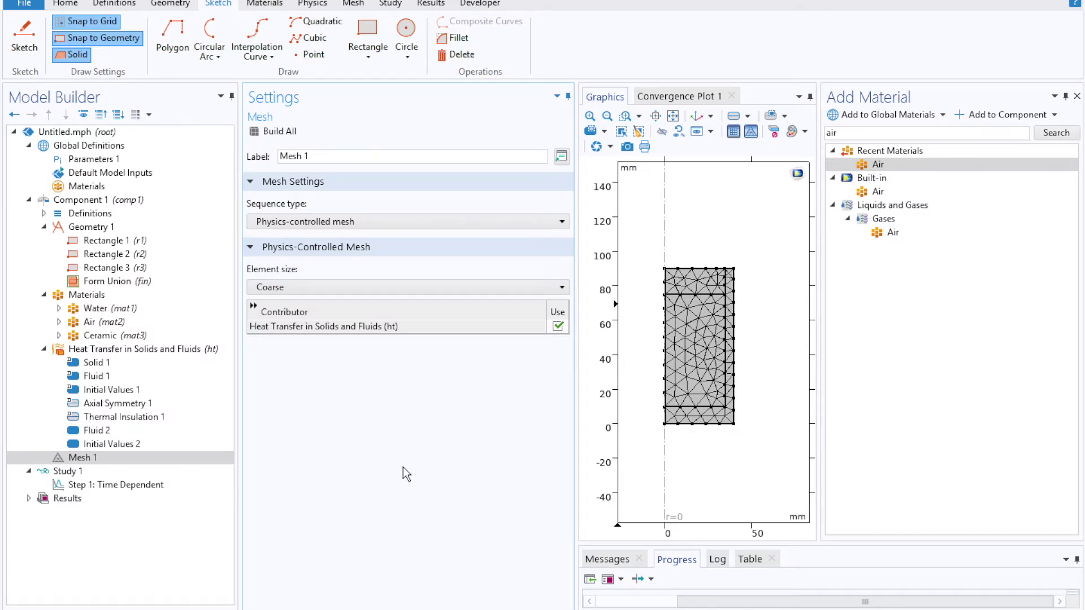
{"action": "left_click", "coordinate": [398, 287]}
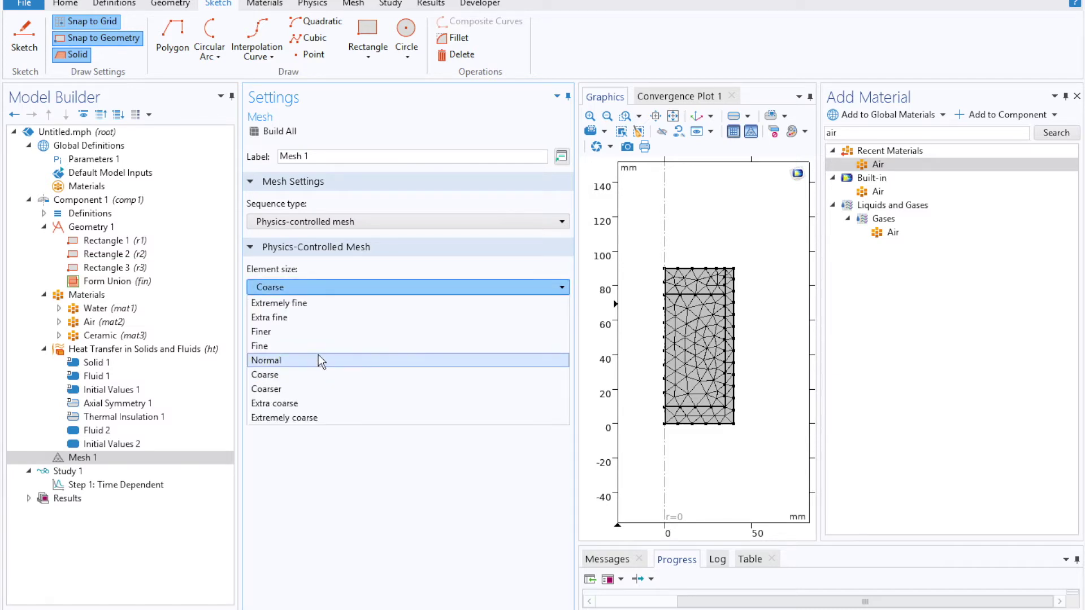
{"action": "left_click", "coordinate": [321, 346]}
{"action": "left_click", "coordinate": [277, 130]}
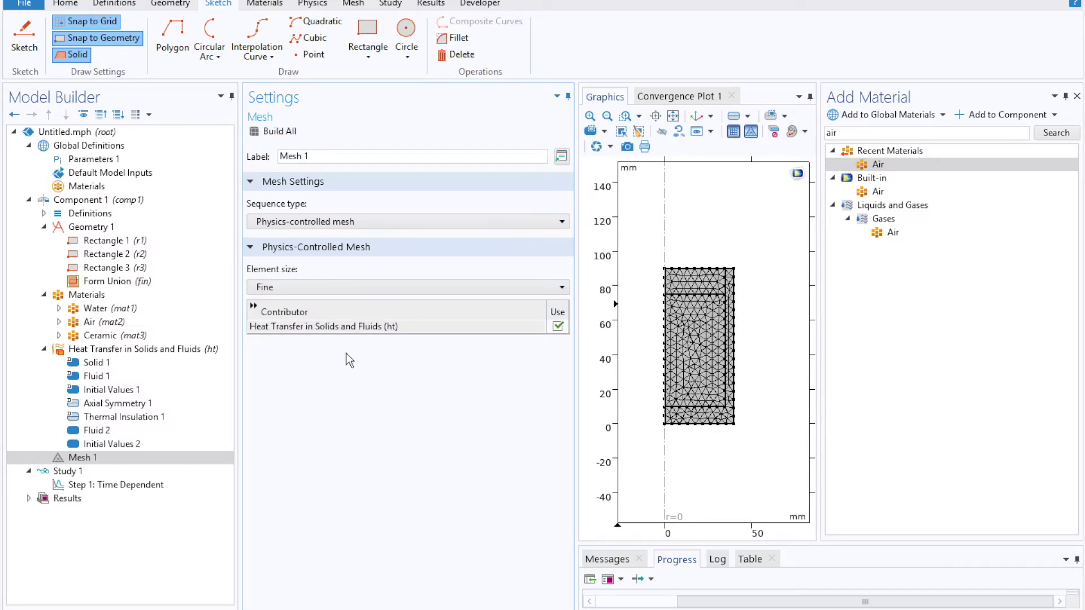
{"action": "left_click", "coordinate": [75, 485]}
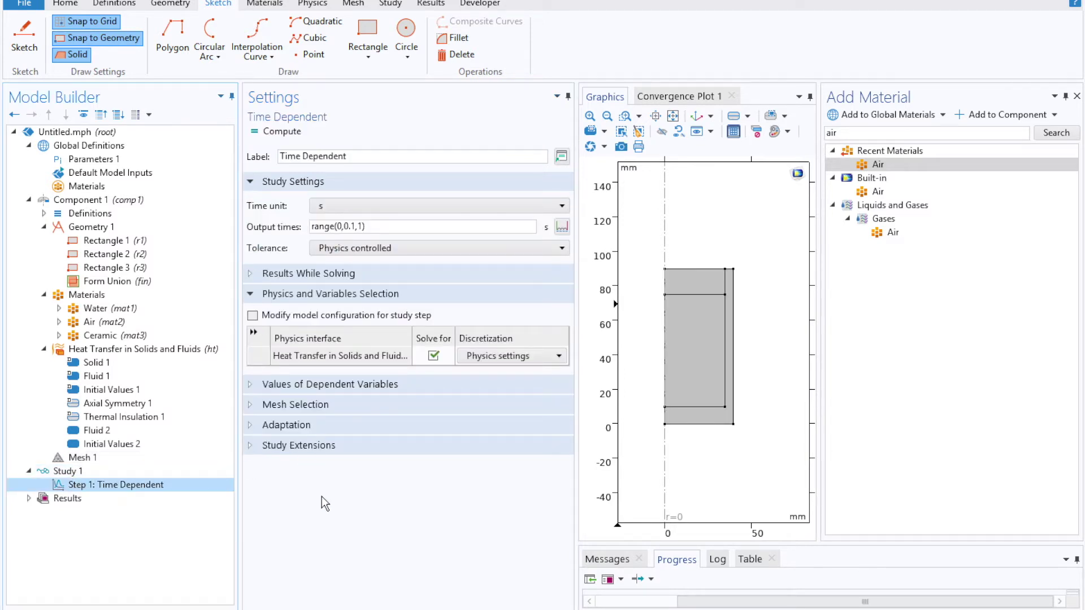
- Set the Time Dependent step to minutes with output times range(0,5,120), then compute the study
{"action": "left_click", "coordinate": [399, 208]}
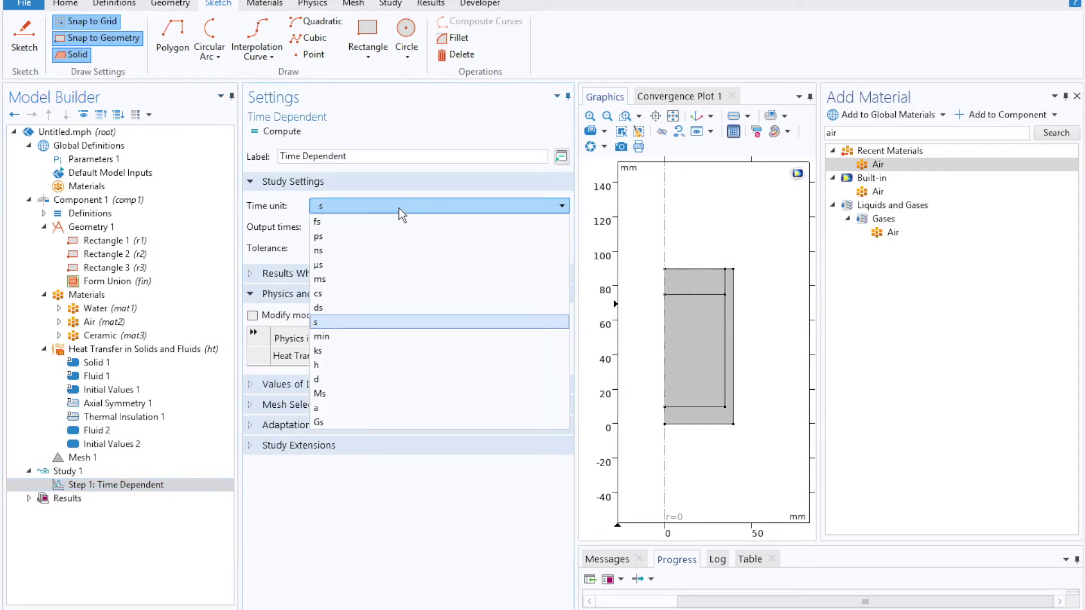
{"action": "left_click", "coordinate": [347, 337]}
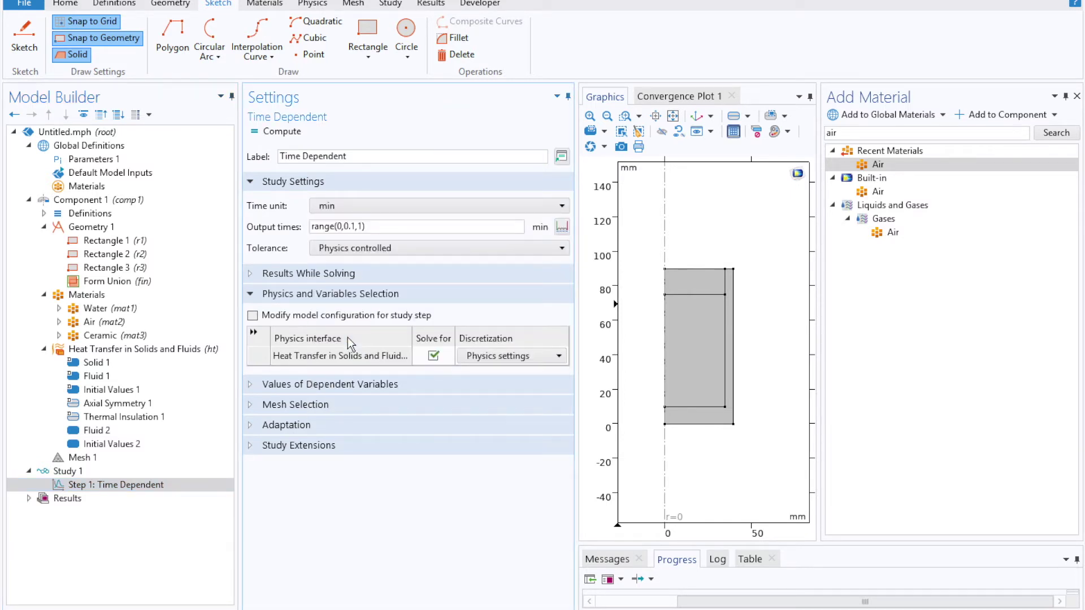
{"action": "left_click", "coordinate": [393, 226]}
{"action": "key", "text": "BackSpace"}
{"action": "key", "text": "BackSpace"}
{"action": "key", "text": "BackSpace"}
{"action": "key", "text": "BackSpace"}
{"action": "key", "text": "BackSpace"}
{"action": "key", "text": "BackSpace"}
{"action": "type", "text": "1"}
{"action": "key", "text": "BackSpace"}
{"action": "type", "text": "5,120)"}
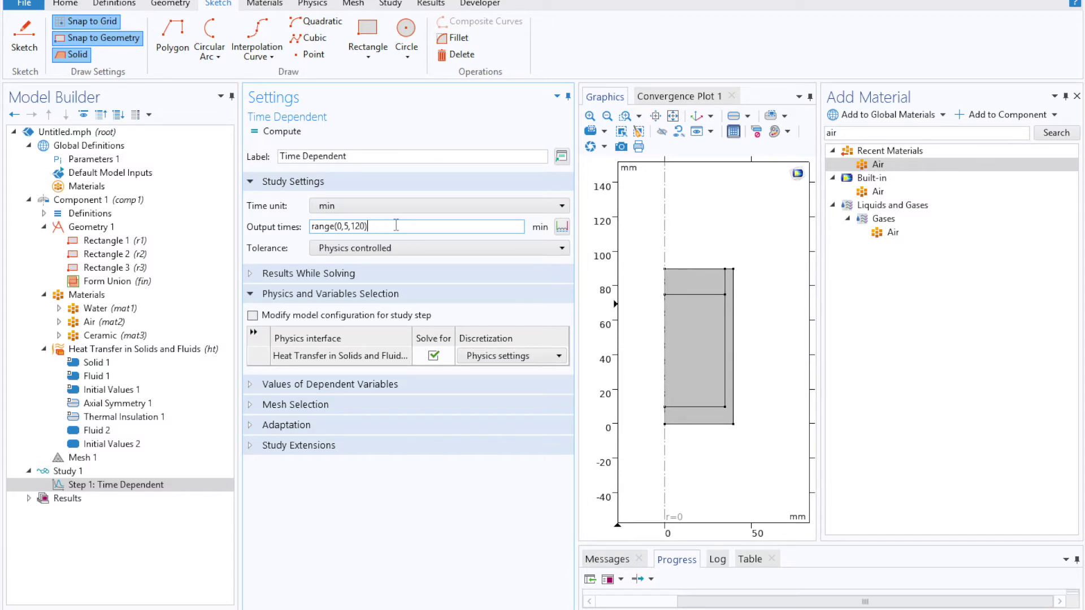
{"action": "left_click", "coordinate": [426, 129]}
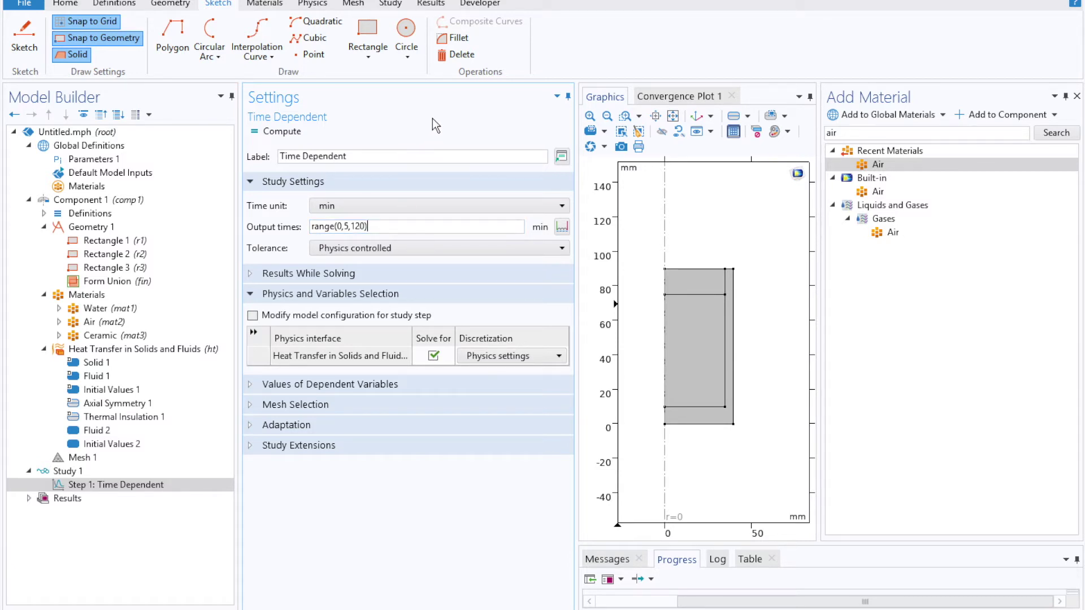
{"action": "left_click", "coordinate": [271, 131]}
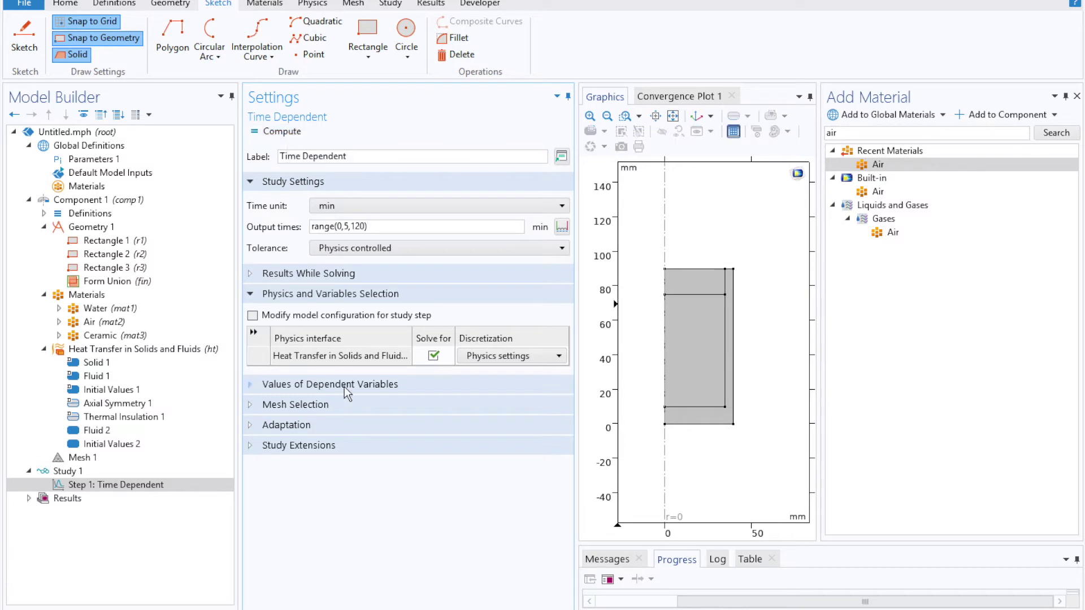
- Enlarge the graphics area and expand the Temperature, 3D (ht) plot group to view the 120-min result
{"action": "left_click", "coordinate": [1077, 97]}
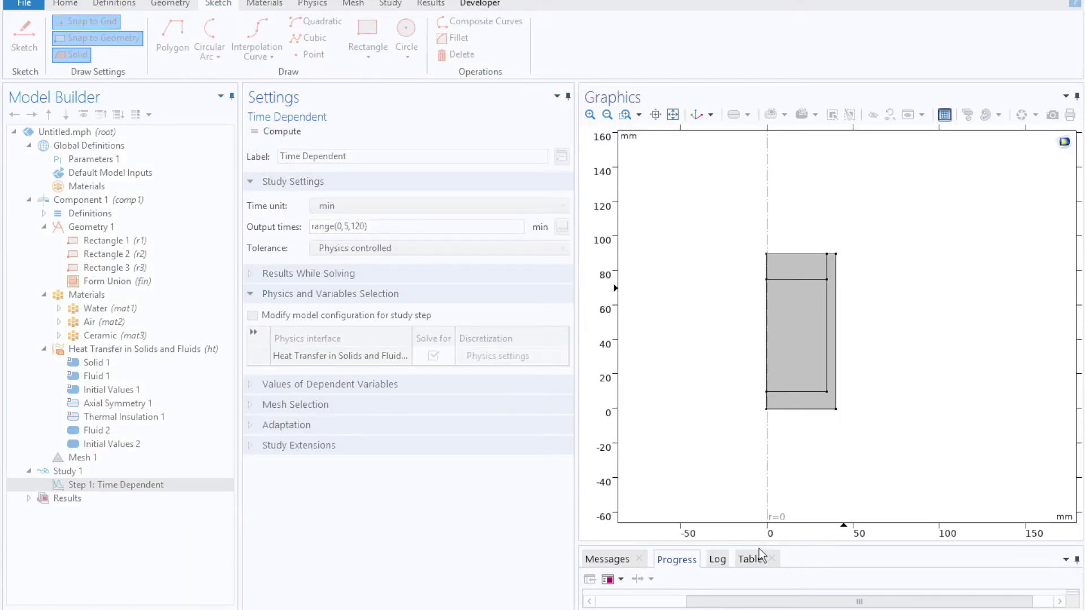
{"action": "left_click_drag", "start_coordinate": [819, 543], "coordinate": [823, 470]}
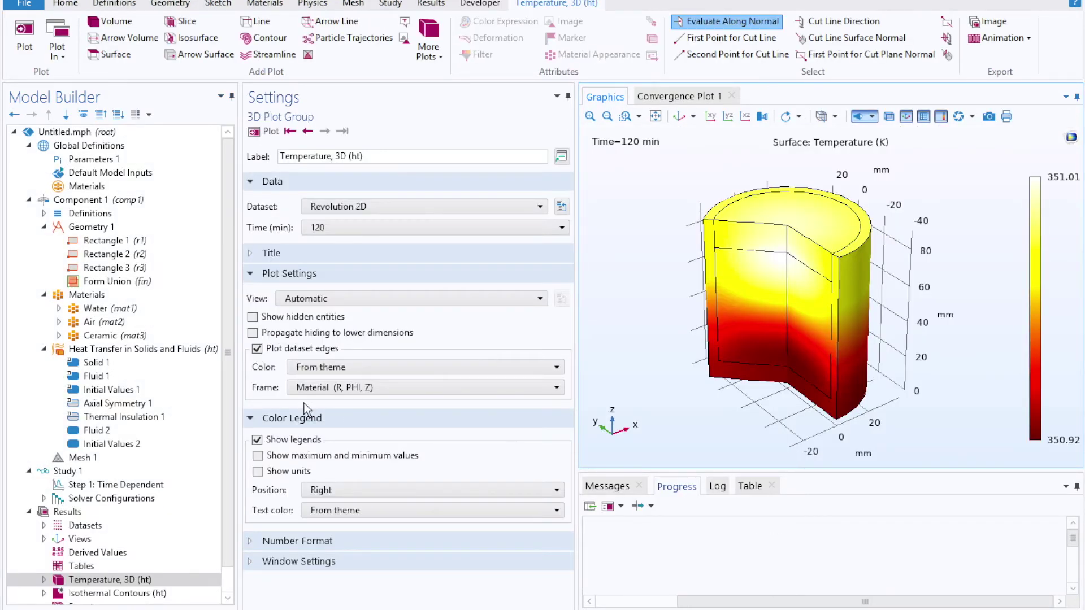
{"action": "left_click_drag", "start_coordinate": [225, 371], "coordinate": [225, 471]}
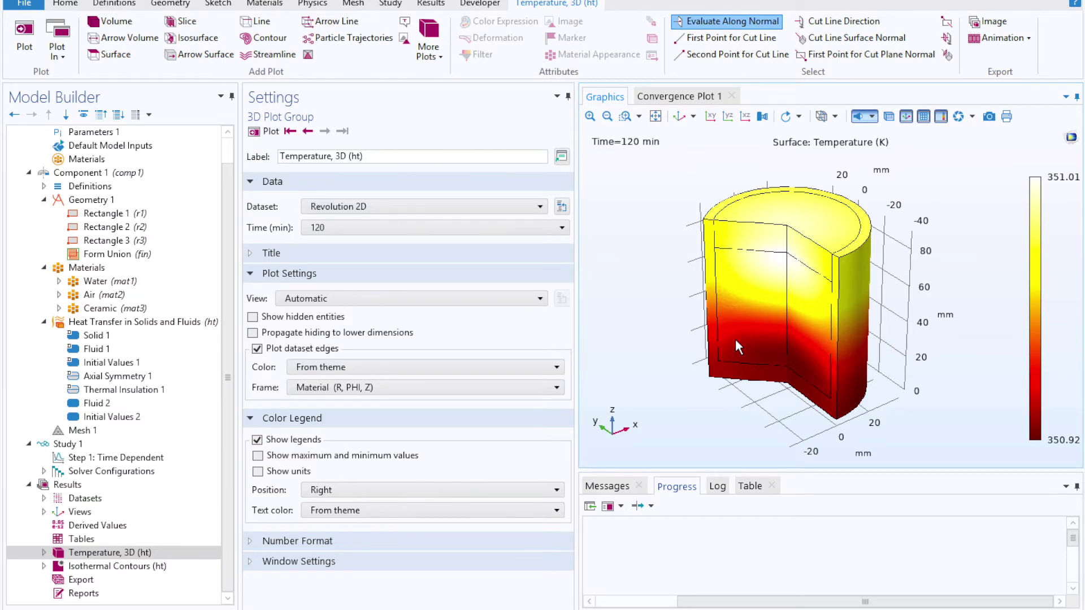
{"action": "left_click", "coordinate": [44, 552]}
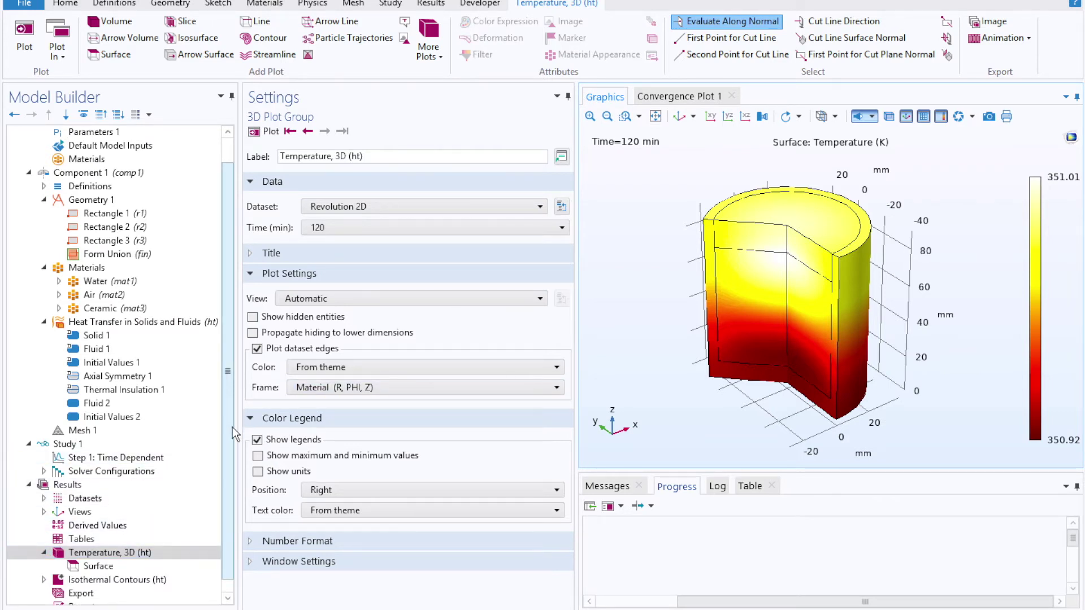
{"action": "scroll", "coordinate": [232, 452], "scroll_direction": "down", "scroll_amount": 1}
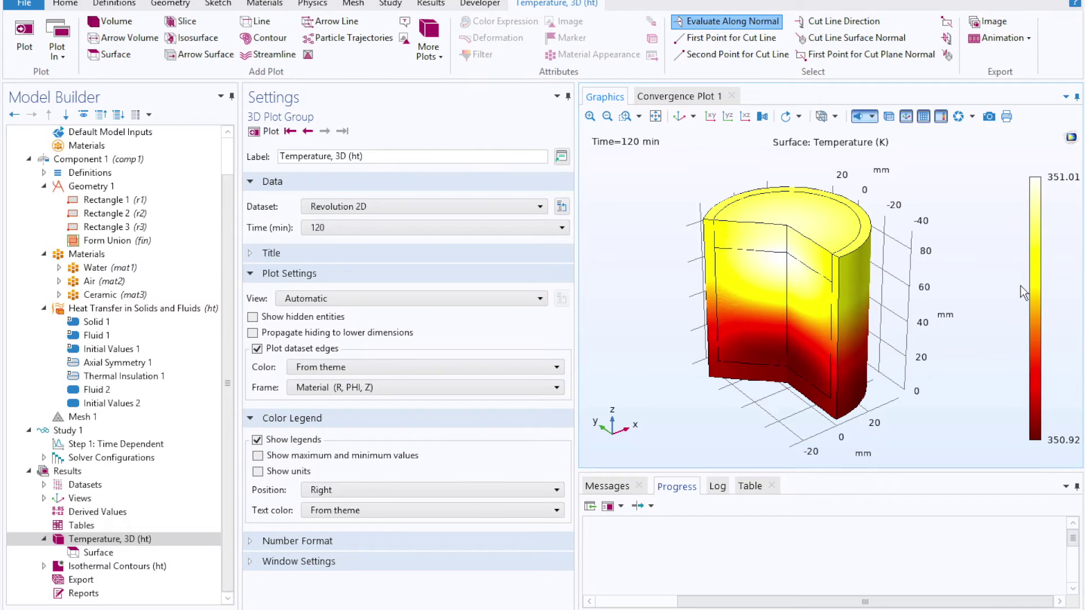
- Give the surface plot a manual colour range from 20[degC] to 90[degC]
{"action": "left_click", "coordinate": [119, 556]}
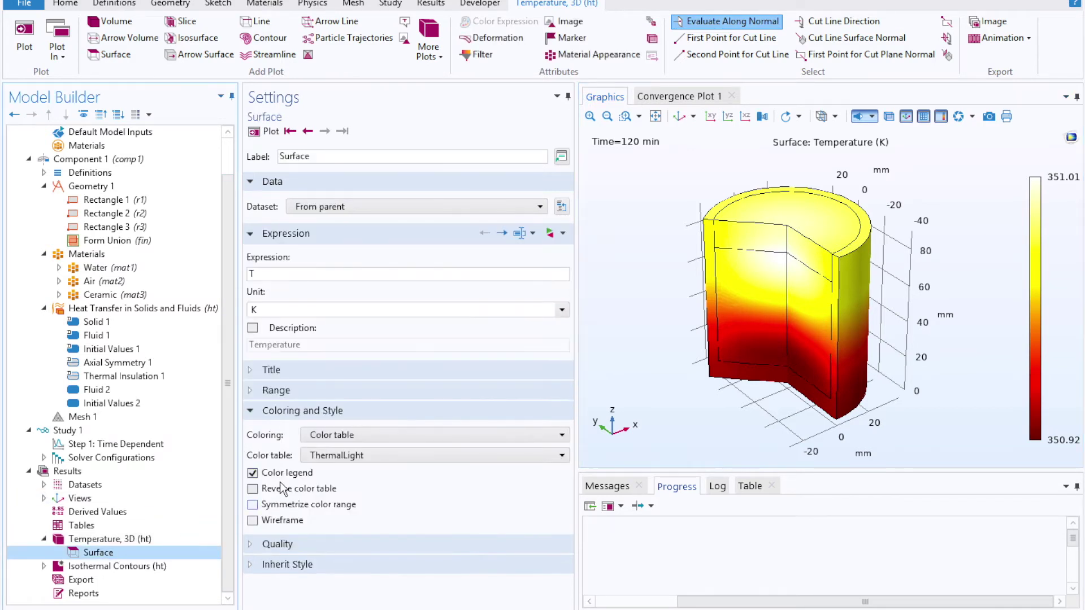
{"action": "left_click", "coordinate": [261, 389]}
{"action": "left_click", "coordinate": [257, 412]}
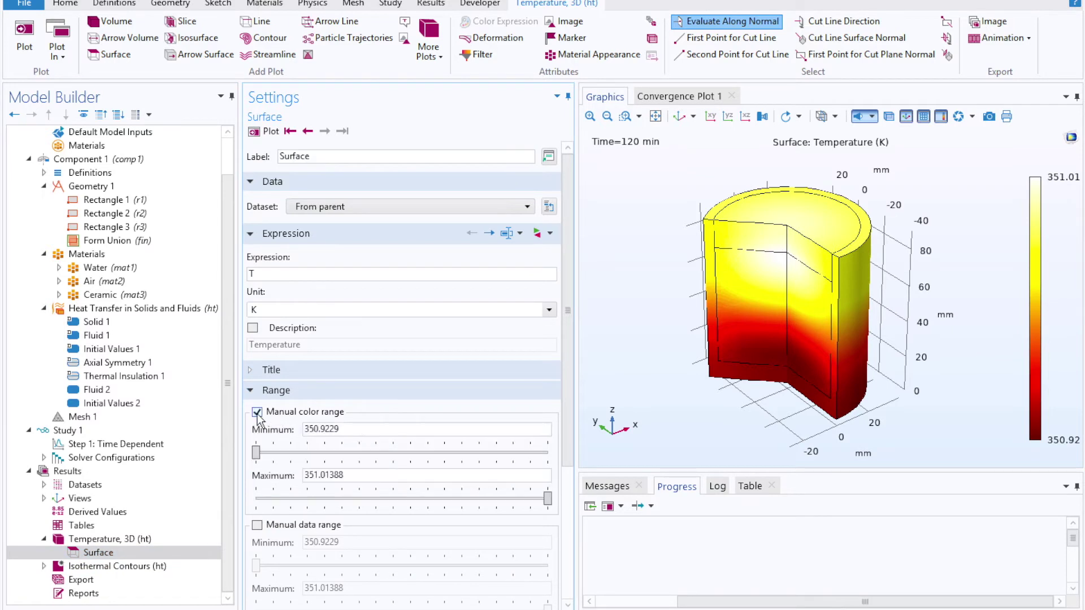
{"action": "key", "text": "Tab"}
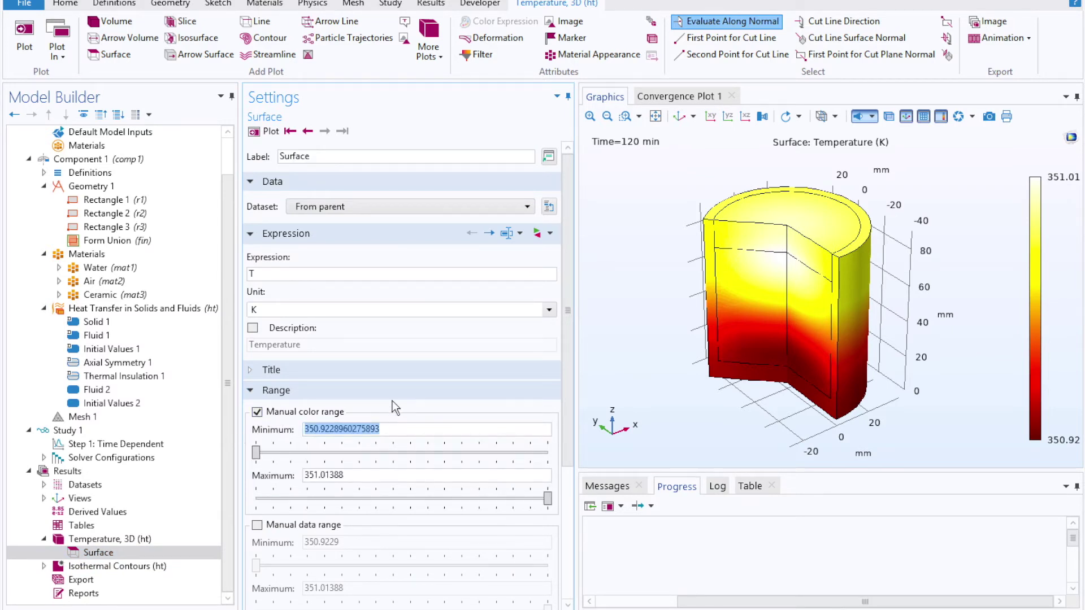
{"action": "key", "text": "BackSpace"}
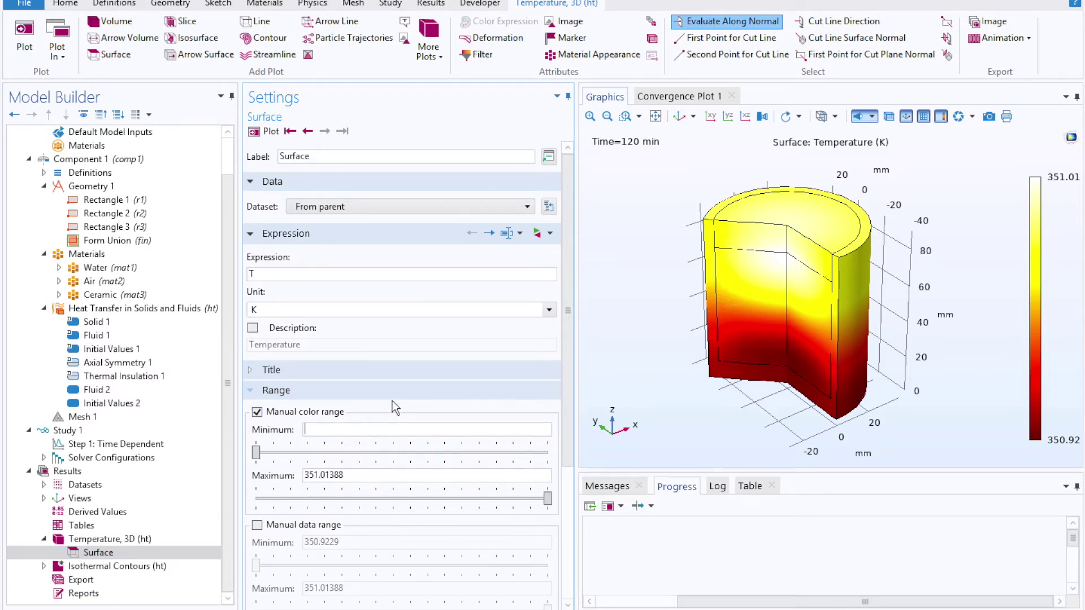
{"action": "type", "text": "20[degC]"}
{"action": "left_click_drag", "start_coordinate": [347, 475], "coordinate": [292, 478]}
{"action": "key", "text": "BackSpace"}
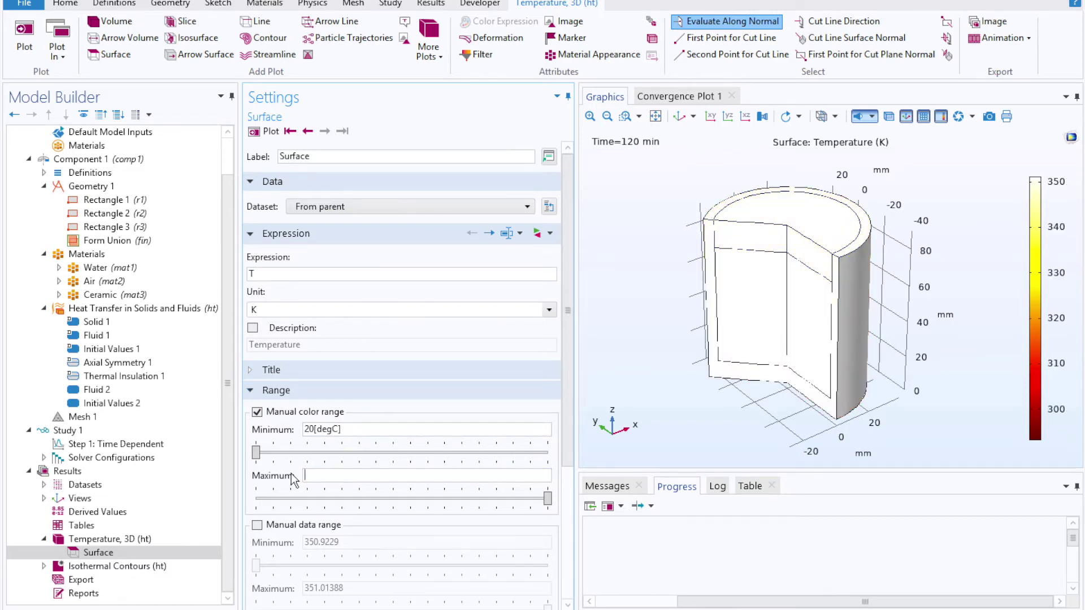
{"action": "type", "text": "90[degc]"}
{"action": "key", "text": "BackSpace"}
{"action": "key", "text": "BackSpace"}
{"action": "type", "text": "C]"}
{"action": "left_click", "coordinate": [361, 425]}
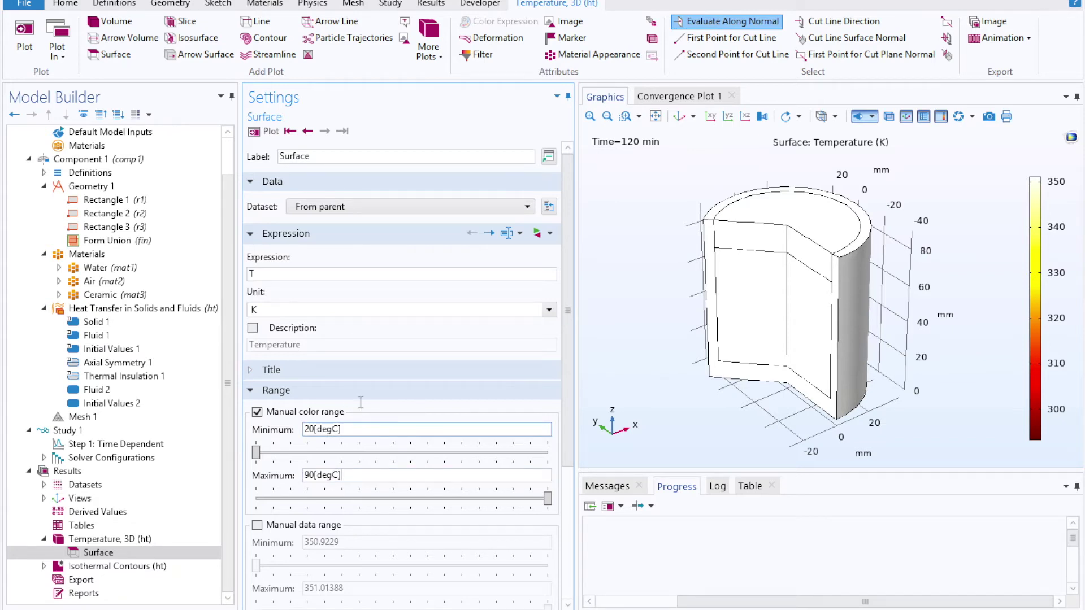
- Change the surface plot's unit from K to degC and replot it
{"action": "left_click", "coordinate": [289, 310]}
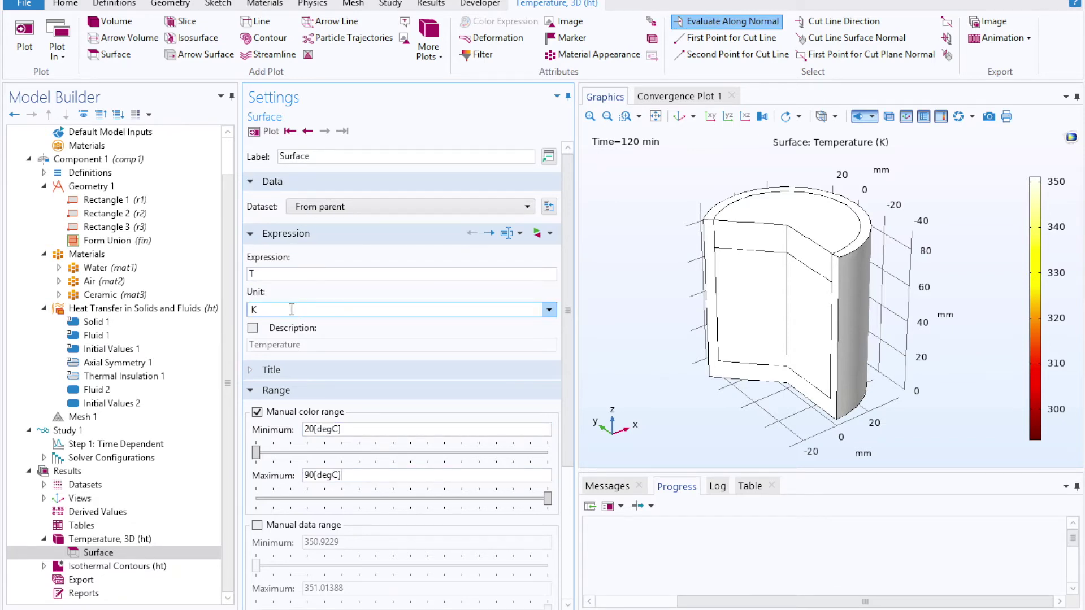
{"action": "key", "text": "BackSpace"}
{"action": "type", "text": "C"}
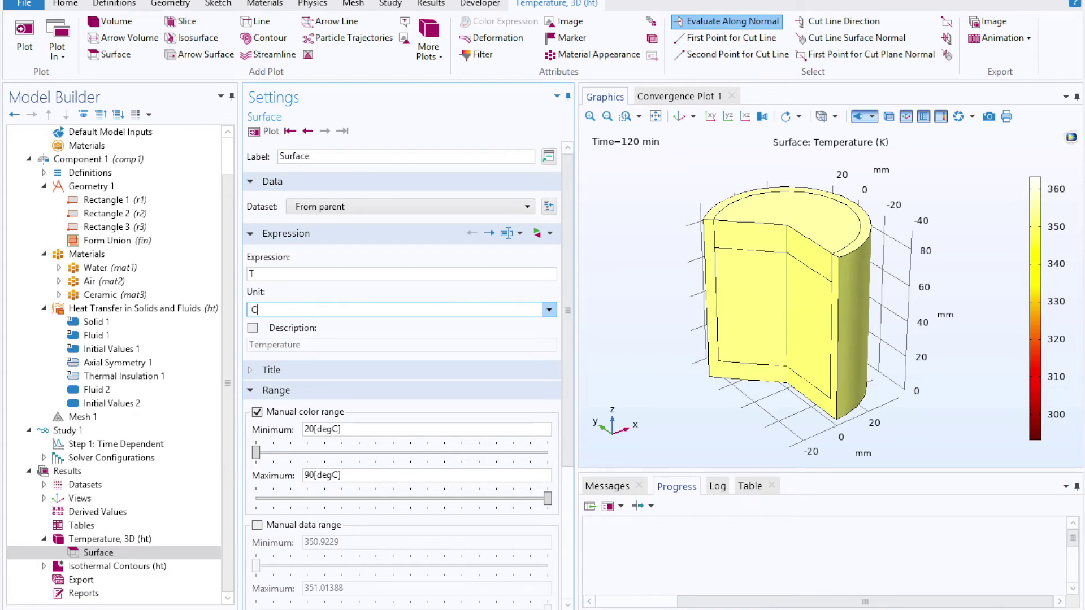
{"action": "key", "text": "Return"}
{"action": "key", "text": "BackSpace"}
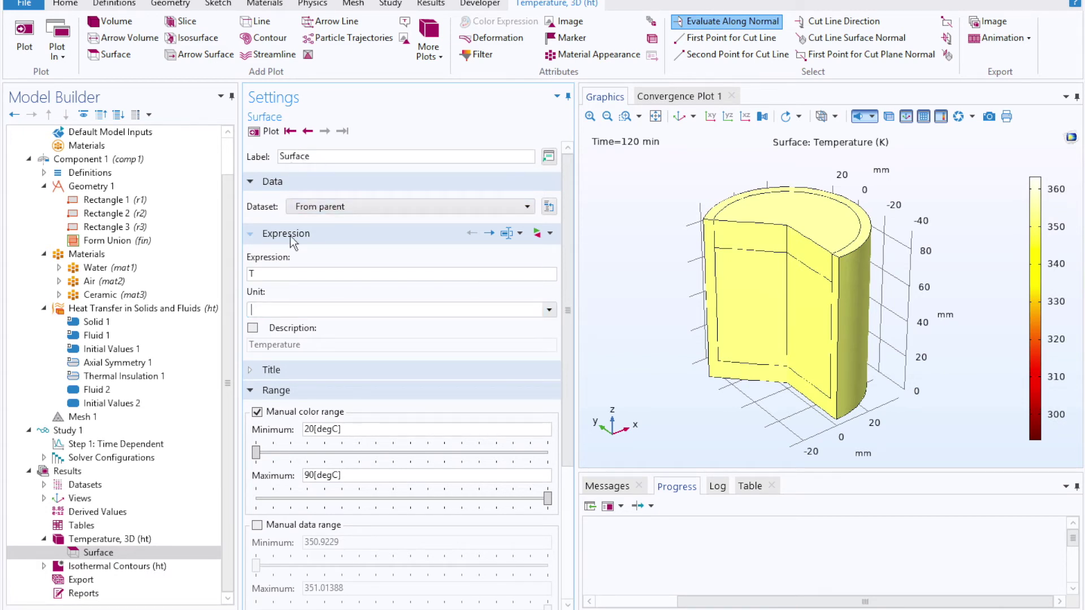
{"action": "type", "text": "degC"}
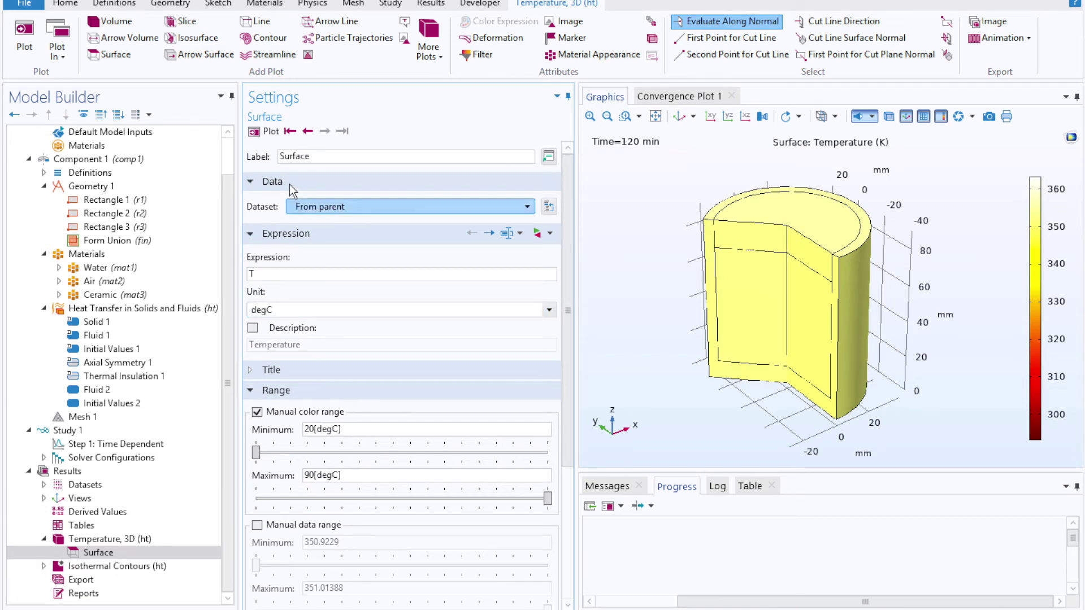
{"action": "left_click", "coordinate": [264, 132]}
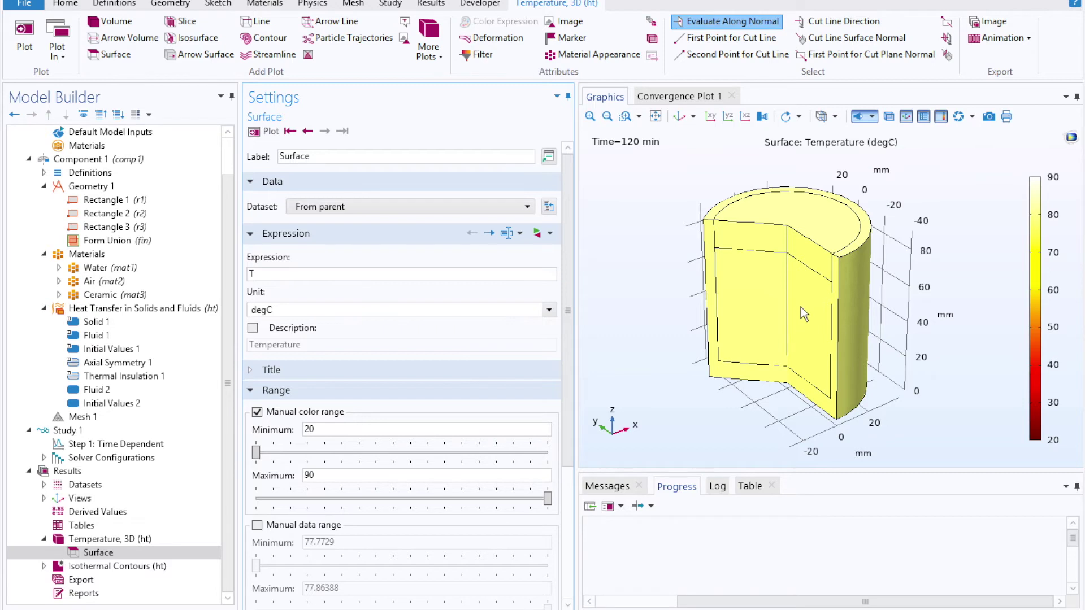
{"action": "left_click", "coordinate": [117, 539]}
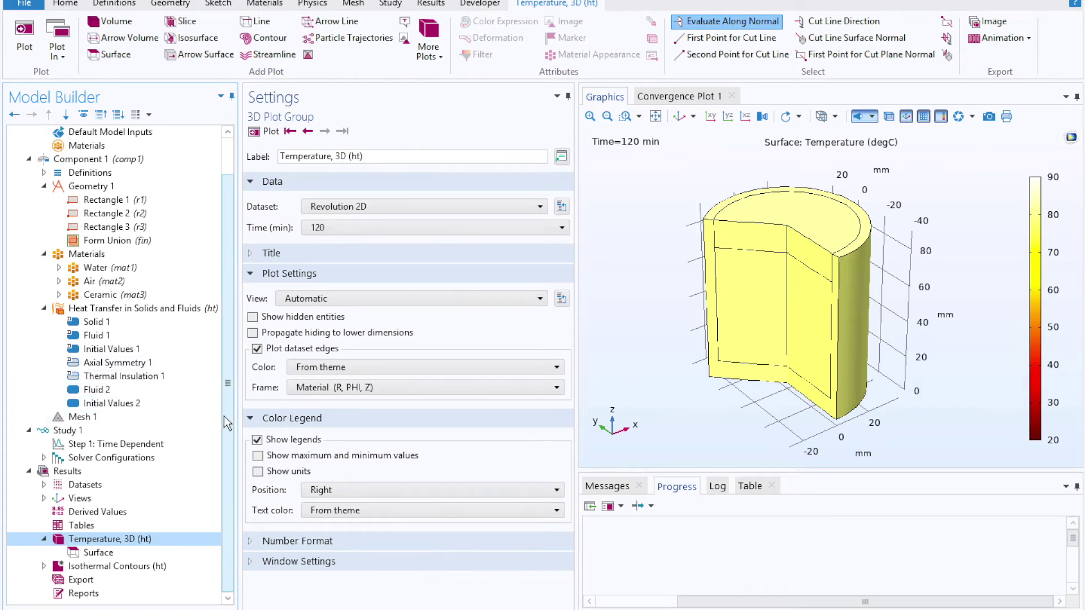
- Inspect the Thermal Insulation 1 condition, then select Heat Transfer in Solids and Fluids
{"action": "scroll", "coordinate": [224, 416], "scroll_direction": "up", "scroll_amount": 1}
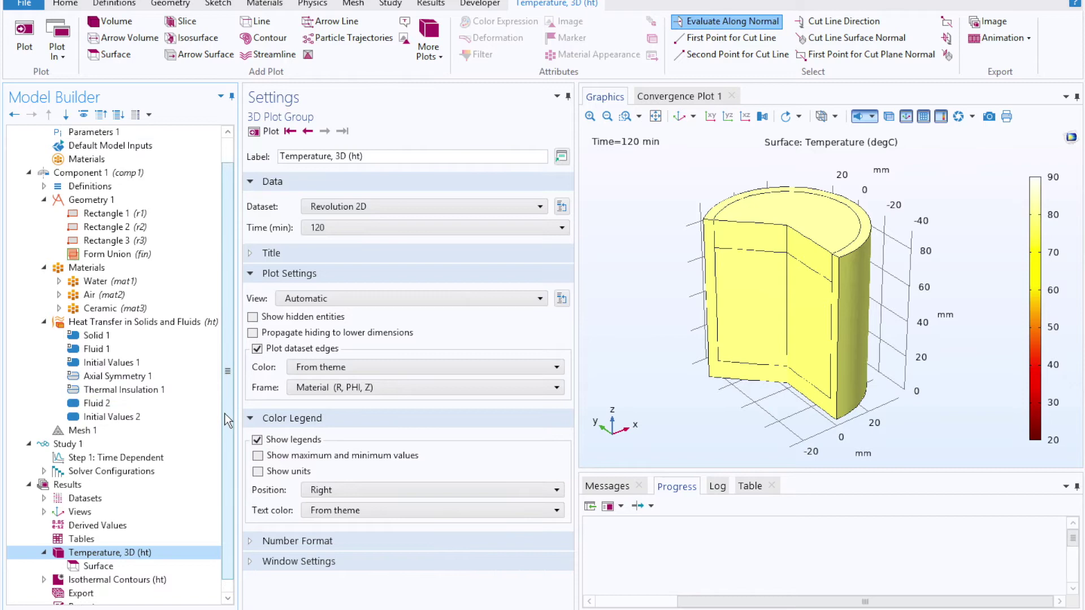
{"action": "left_click", "coordinate": [146, 389]}
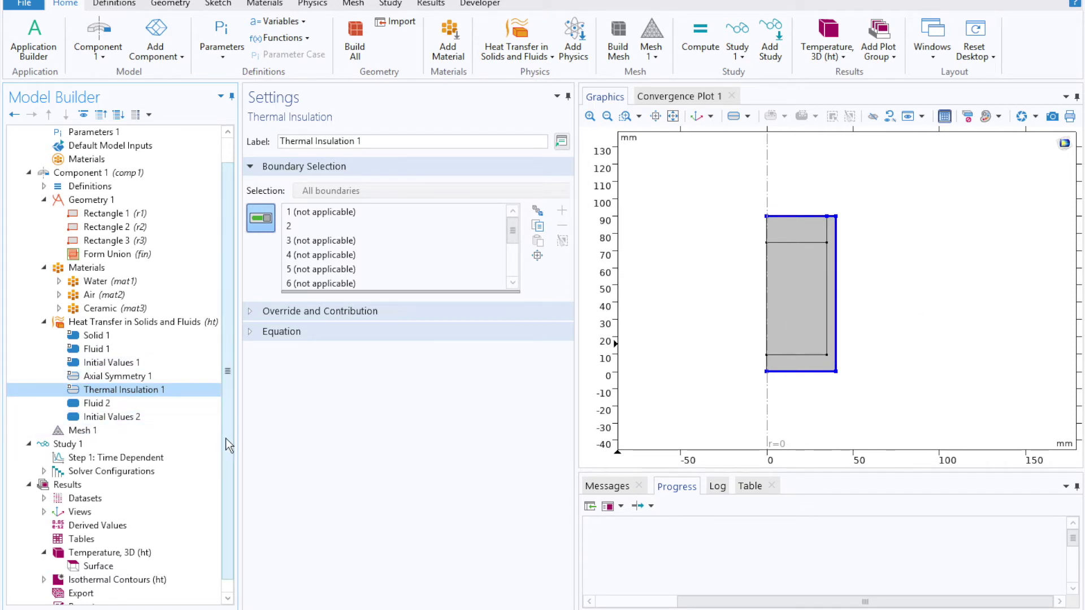
{"action": "left_click", "coordinate": [175, 324]}
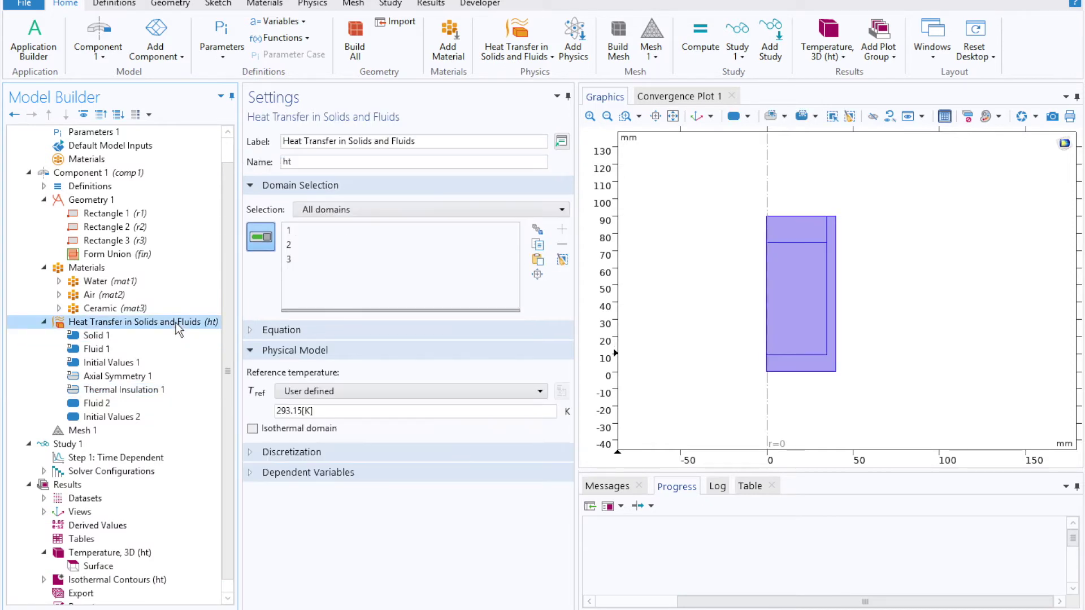
{"action": "right_click", "coordinate": [175, 323]}
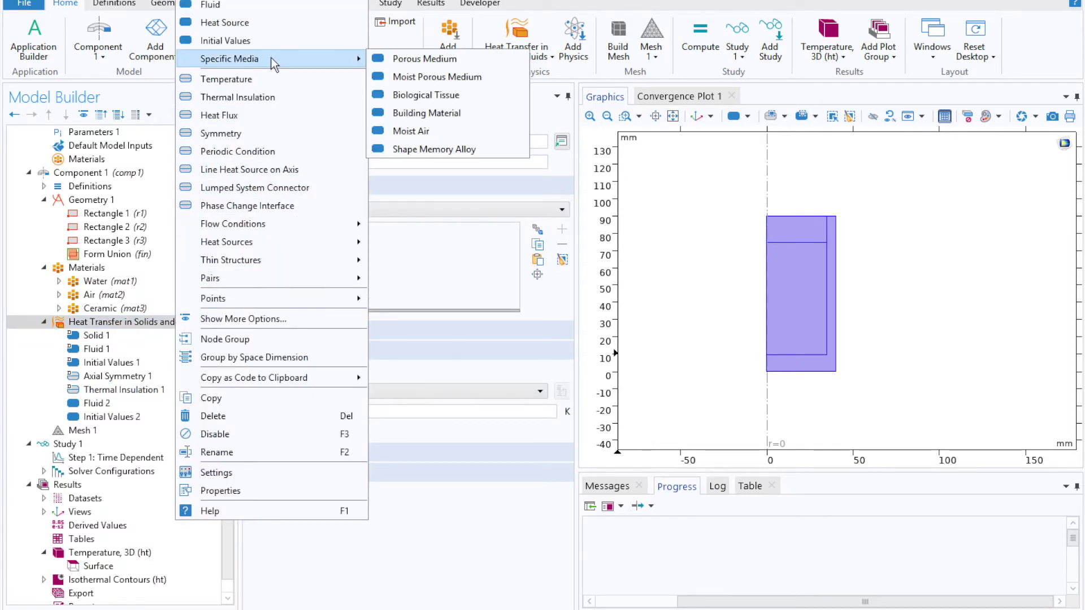
- Add a Temperature boundary condition to the heat transfer physics with T0 of 20[degC]
{"action": "key", "text": "Escape"}
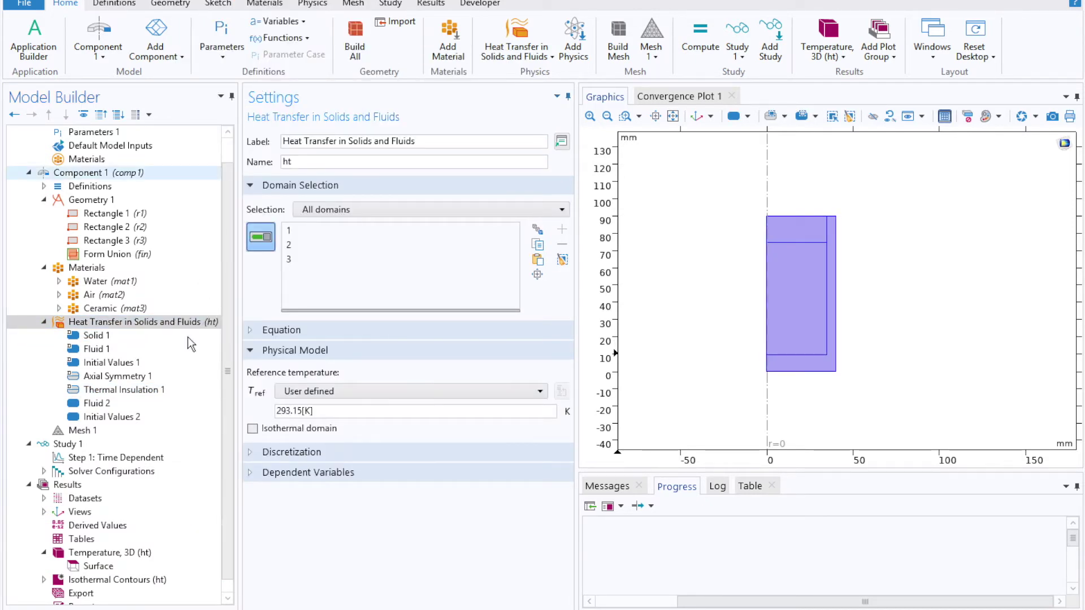
{"action": "left_click", "coordinate": [176, 326]}
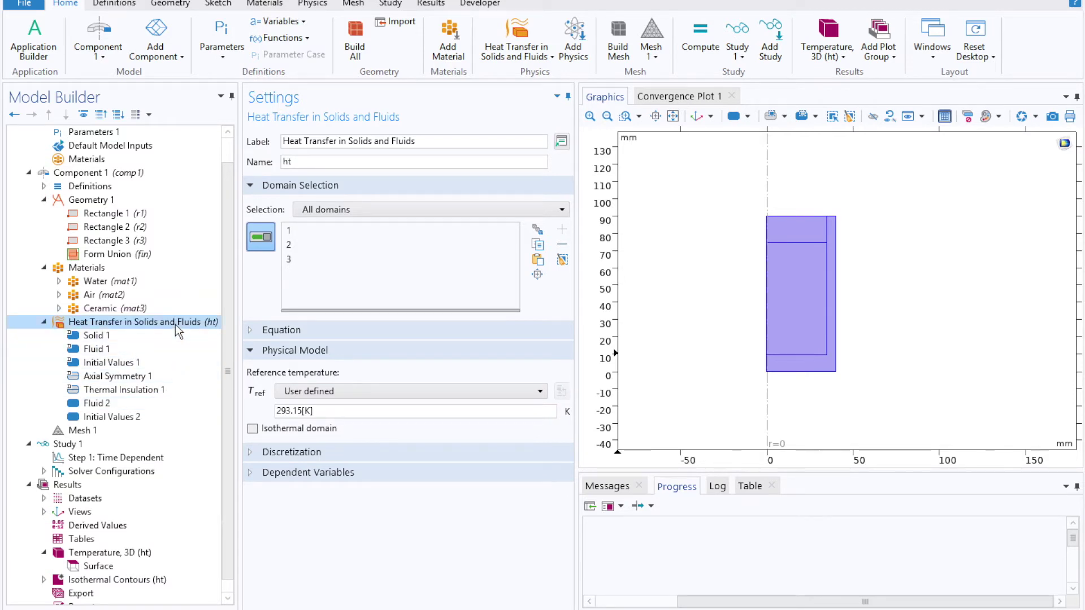
{"action": "right_click", "coordinate": [175, 325]}
{"action": "left_click", "coordinate": [222, 87]}
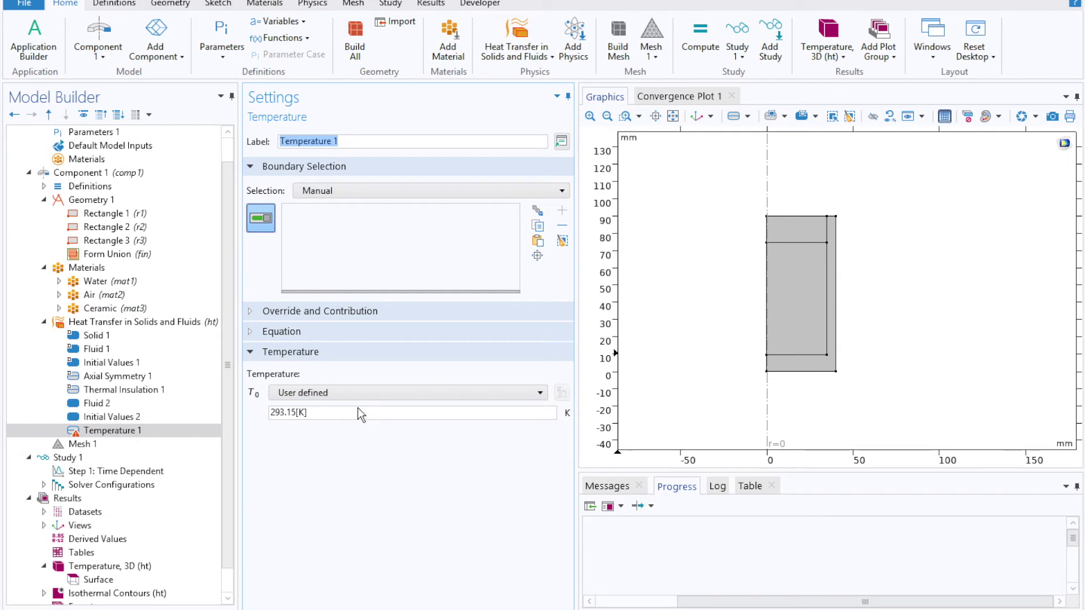
{"action": "left_click_drag", "start_coordinate": [358, 411], "coordinate": [270, 417]}
{"action": "key", "text": "BackSpace"}
{"action": "type", "text": "2"}
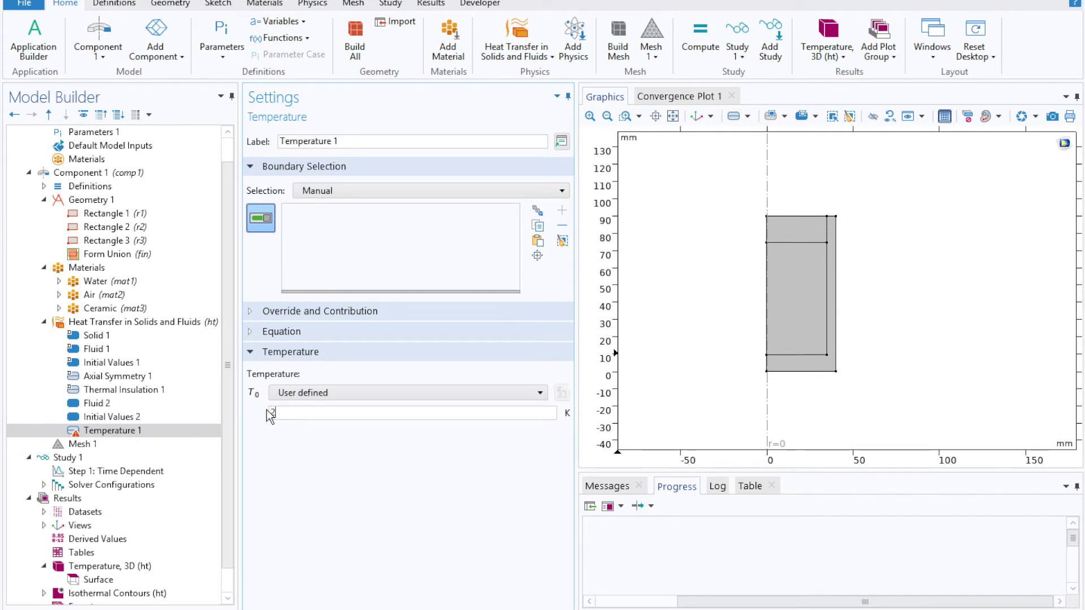
{"action": "type", "text": "0[degC]"}
- Apply the condition to the outer boundaries 2, 7, 10 and 11, then show the Mesh 1 settings
{"action": "left_click", "coordinate": [439, 190]}
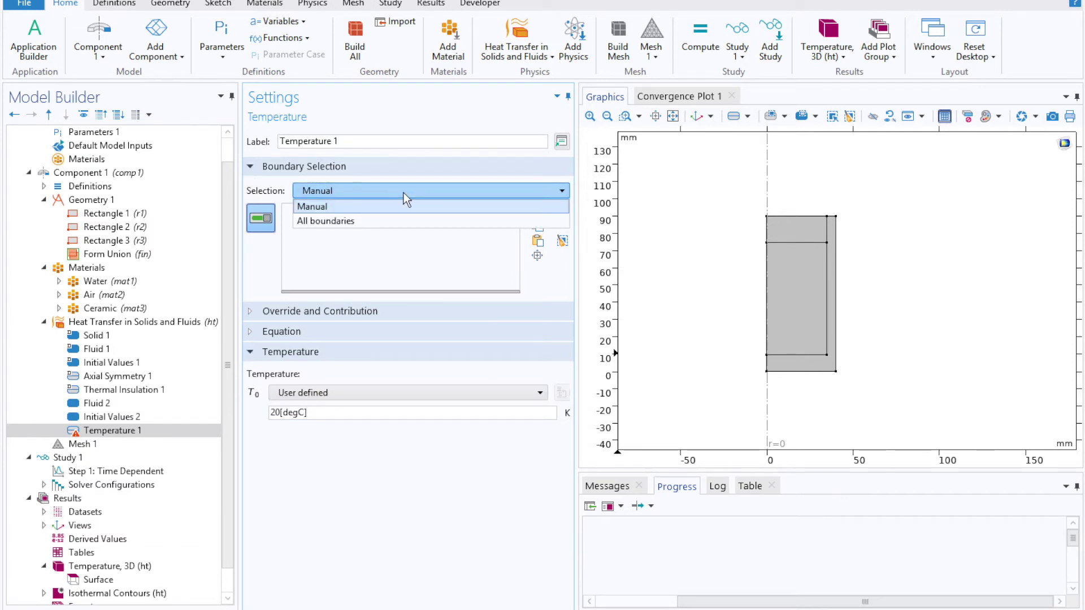
{"action": "left_click", "coordinate": [908, 212]}
{"action": "left_click", "coordinate": [816, 216]}
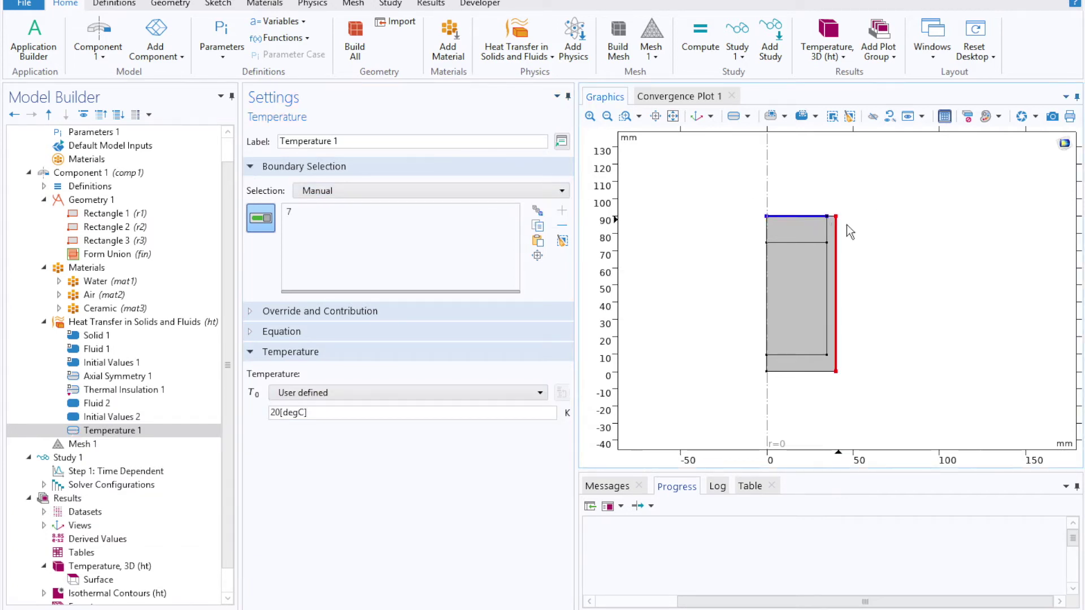
{"action": "left_click", "coordinate": [831, 216]}
{"action": "left_click", "coordinate": [836, 277]}
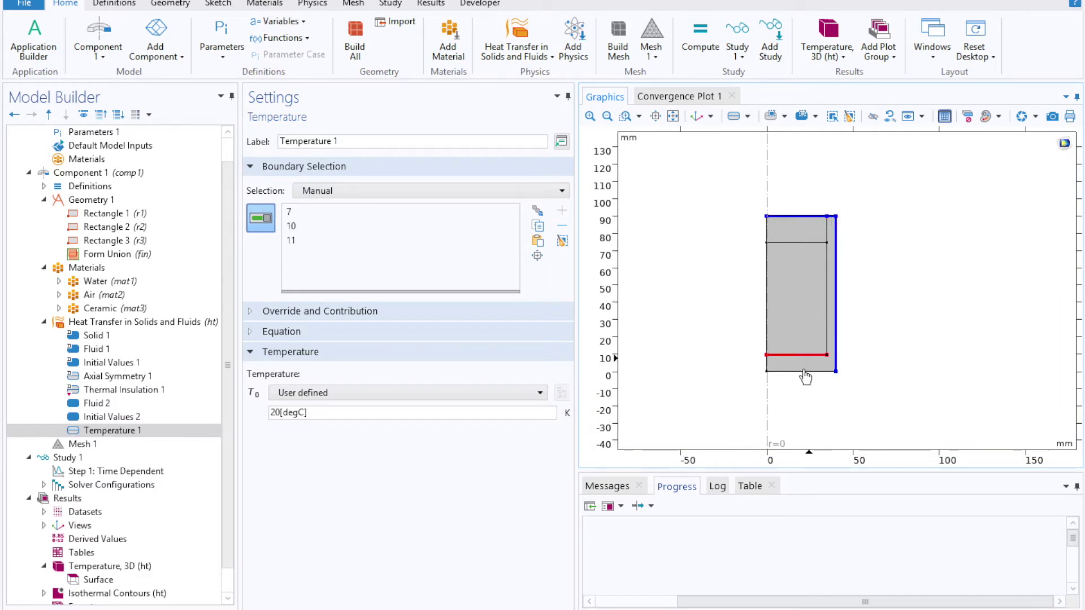
{"action": "left_click", "coordinate": [804, 371]}
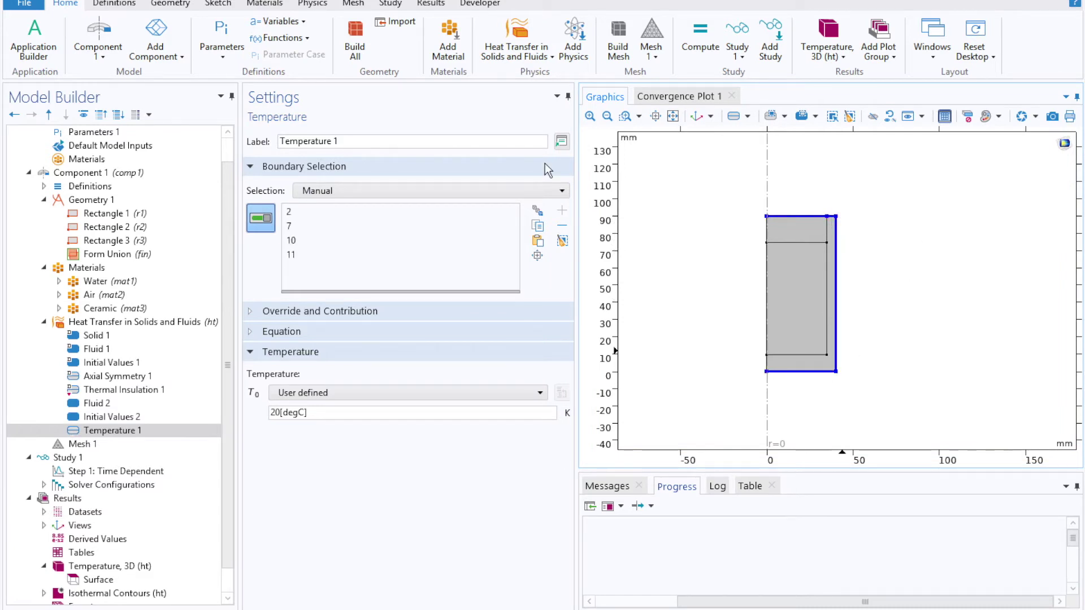
{"action": "left_click", "coordinate": [429, 189]}
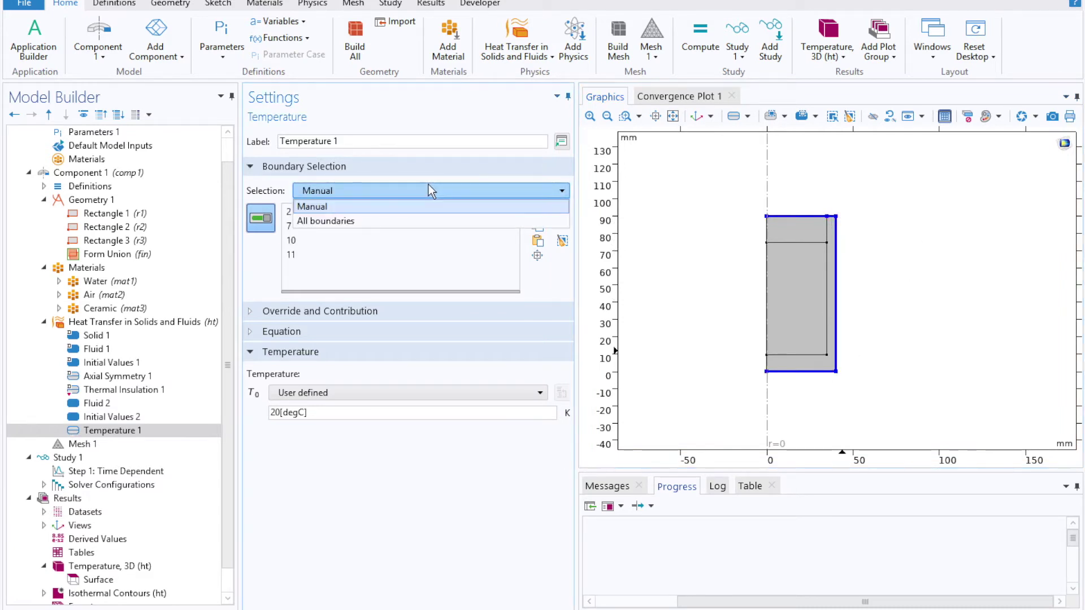
{"action": "left_click", "coordinate": [398, 221]}
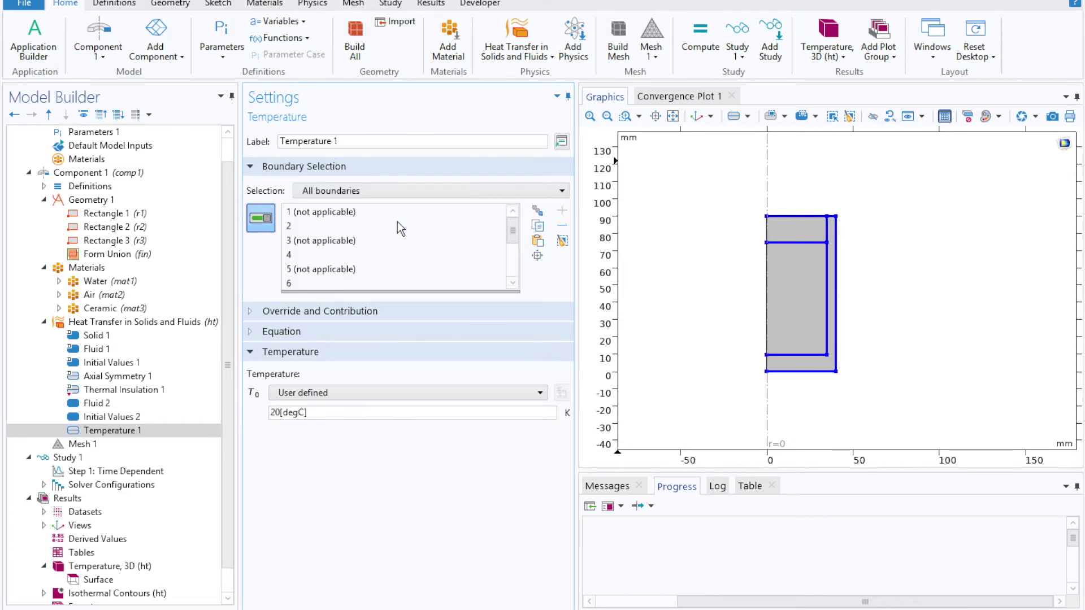
{"action": "left_click", "coordinate": [815, 242]}
{"action": "left_click", "coordinate": [829, 282]}
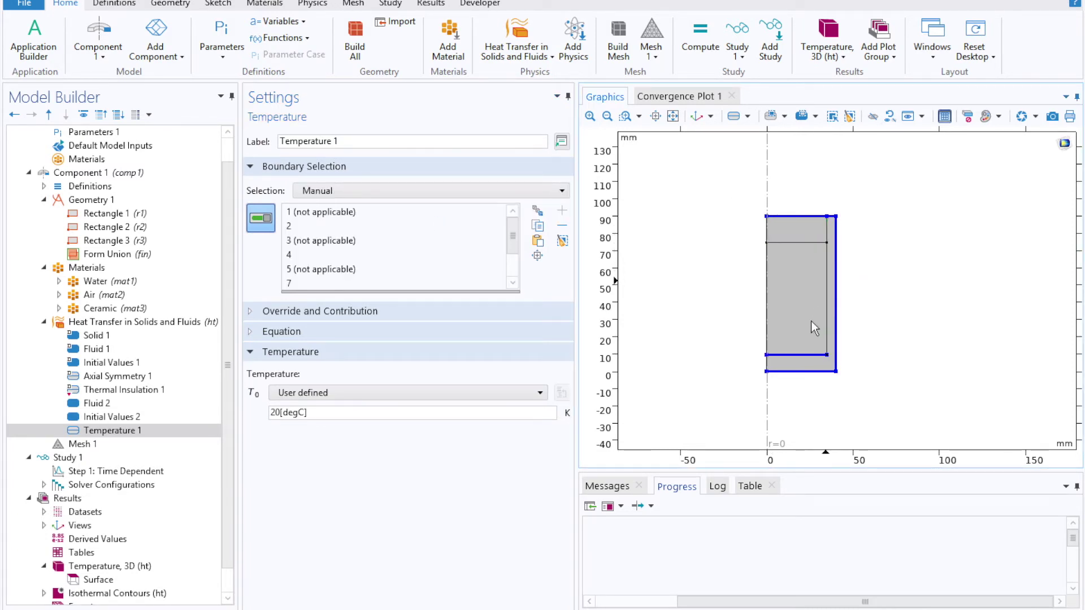
{"action": "left_click", "coordinate": [797, 354]}
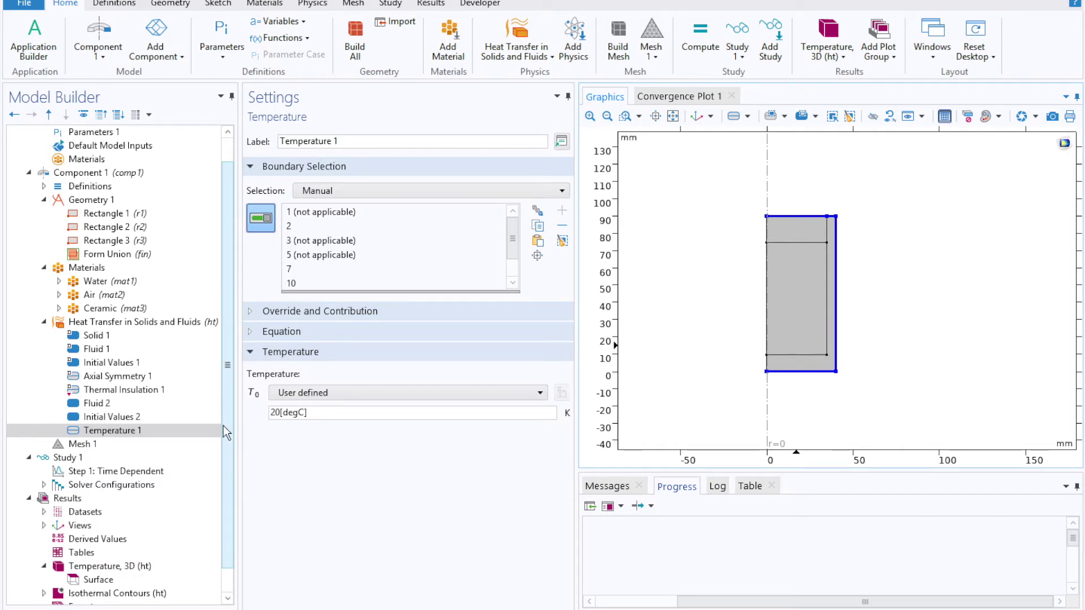
{"action": "left_click", "coordinate": [155, 447]}
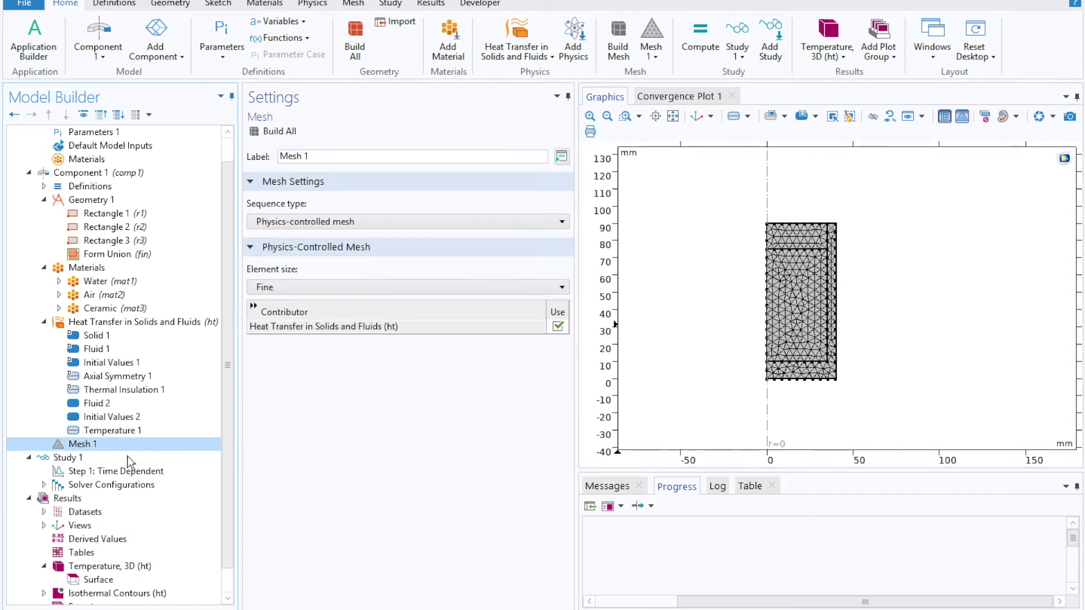
- Re-solve Step 1: Time Dependent with the new 20[degC] boundary condition
{"action": "left_click", "coordinate": [113, 473]}
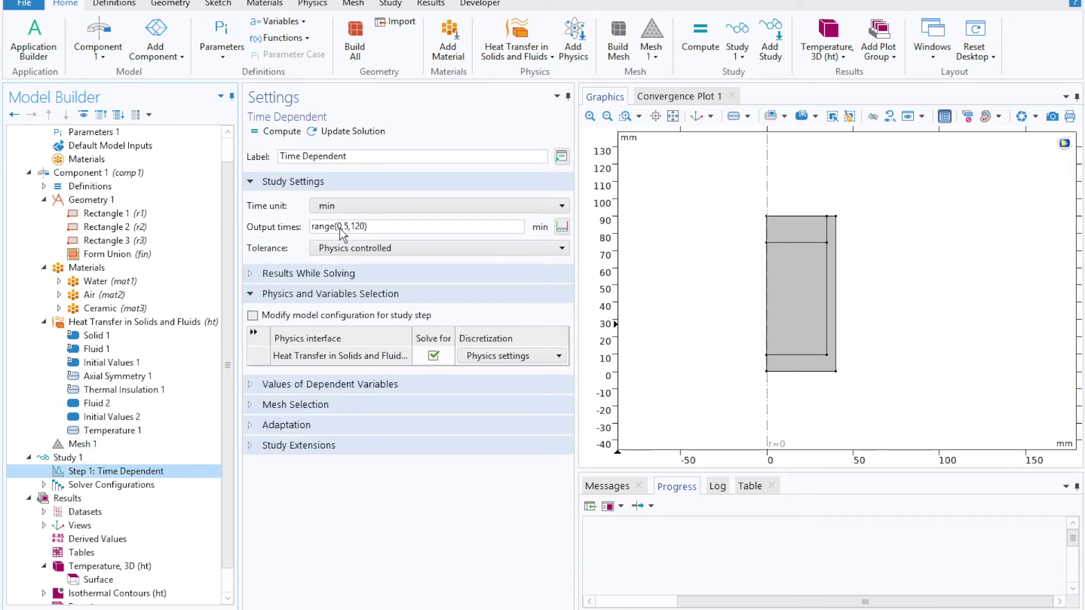
{"action": "left_click", "coordinate": [263, 133]}
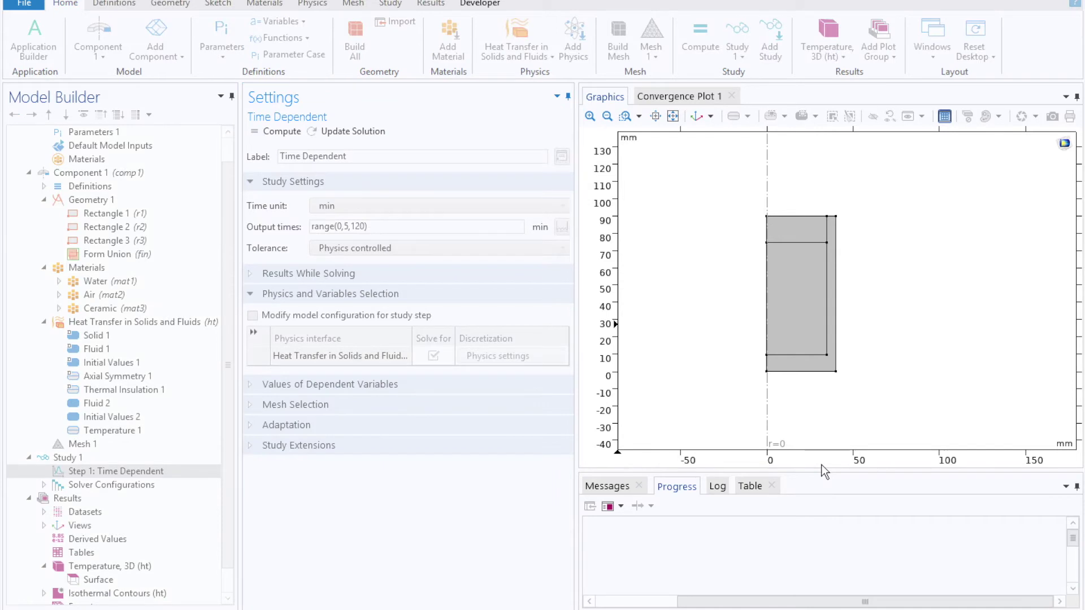
{"action": "left_click_drag", "start_coordinate": [823, 474], "coordinate": [825, 430]}
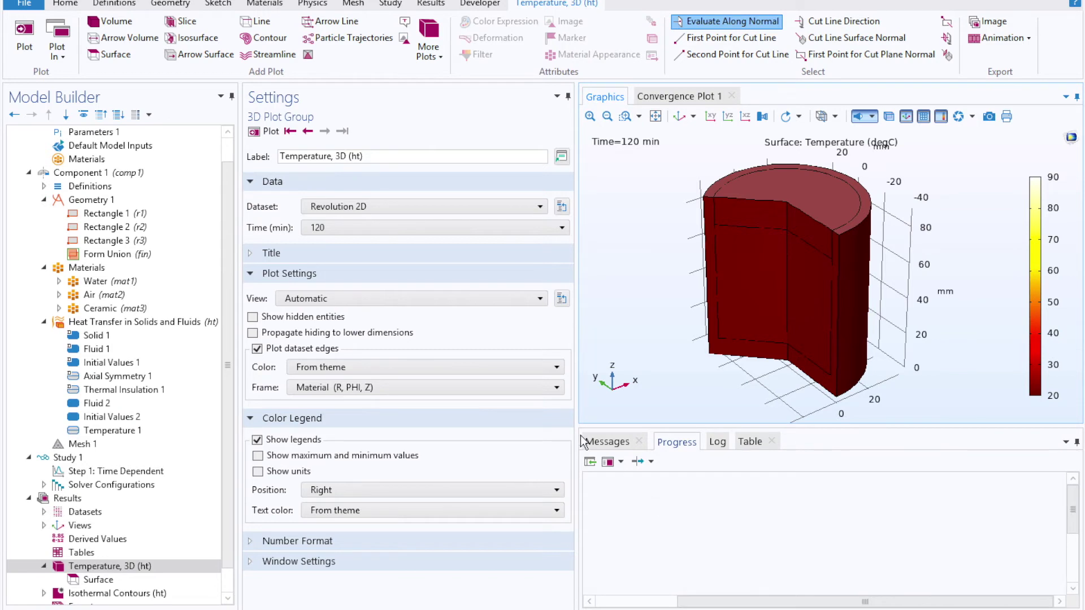
{"action": "left_click", "coordinate": [561, 227]}
- Plot the 3D mug temperature at 55, 45 and 25 minutes in turn
{"action": "scroll", "coordinate": [425, 310], "scroll_direction": "up", "scroll_amount": 4}
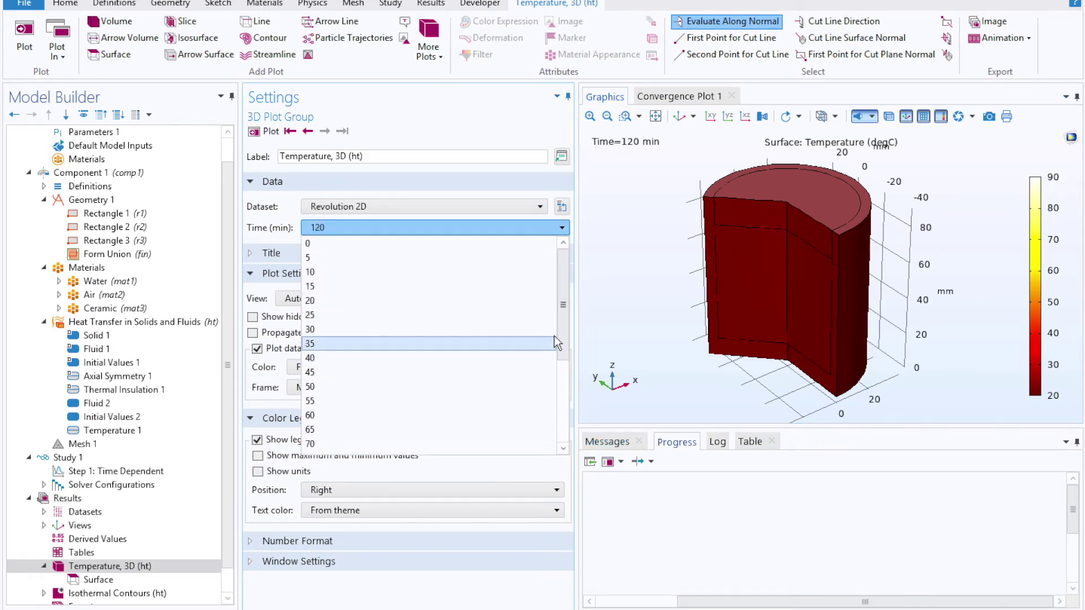
{"action": "left_click", "coordinate": [462, 398]}
{"action": "left_click", "coordinate": [266, 131]}
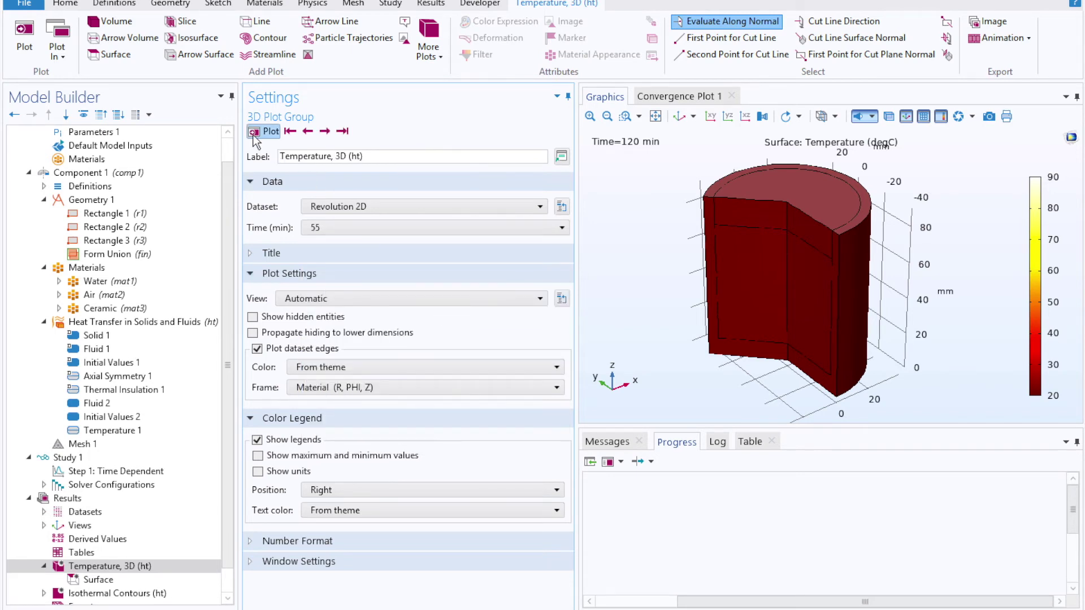
{"action": "left_click", "coordinate": [461, 229]}
{"action": "scroll", "coordinate": [462, 317], "scroll_direction": "up", "scroll_amount": 4}
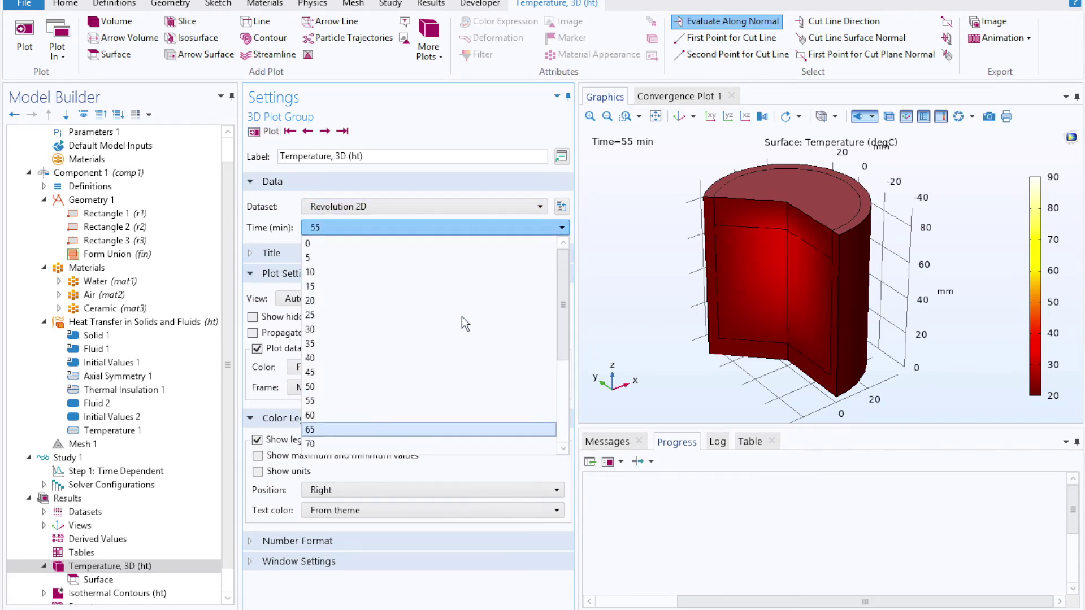
{"action": "left_click", "coordinate": [385, 370]}
{"action": "left_click", "coordinate": [252, 133]}
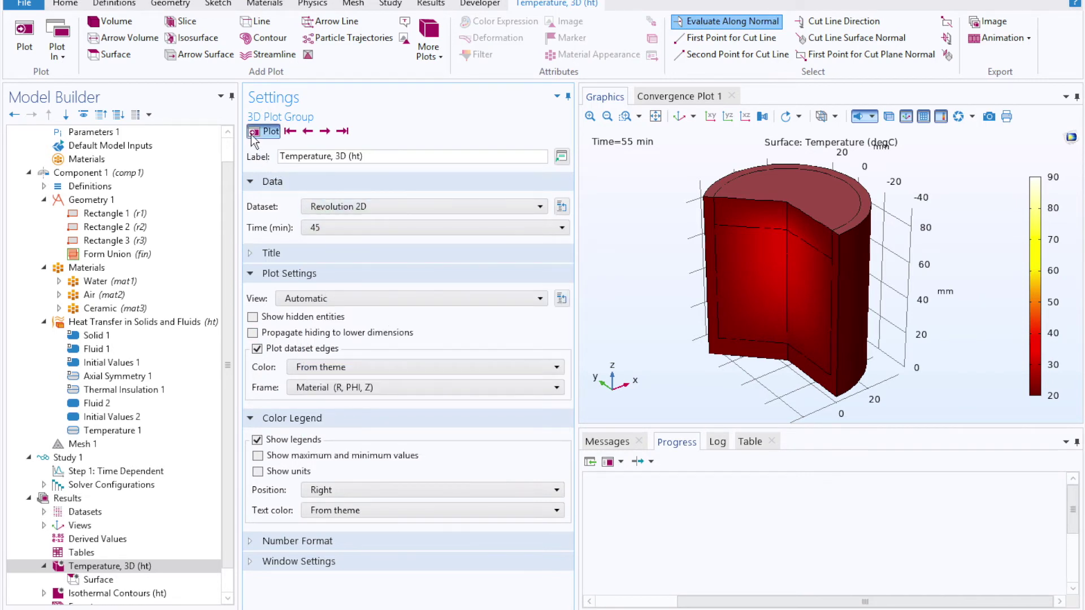
{"action": "left_click", "coordinate": [375, 232]}
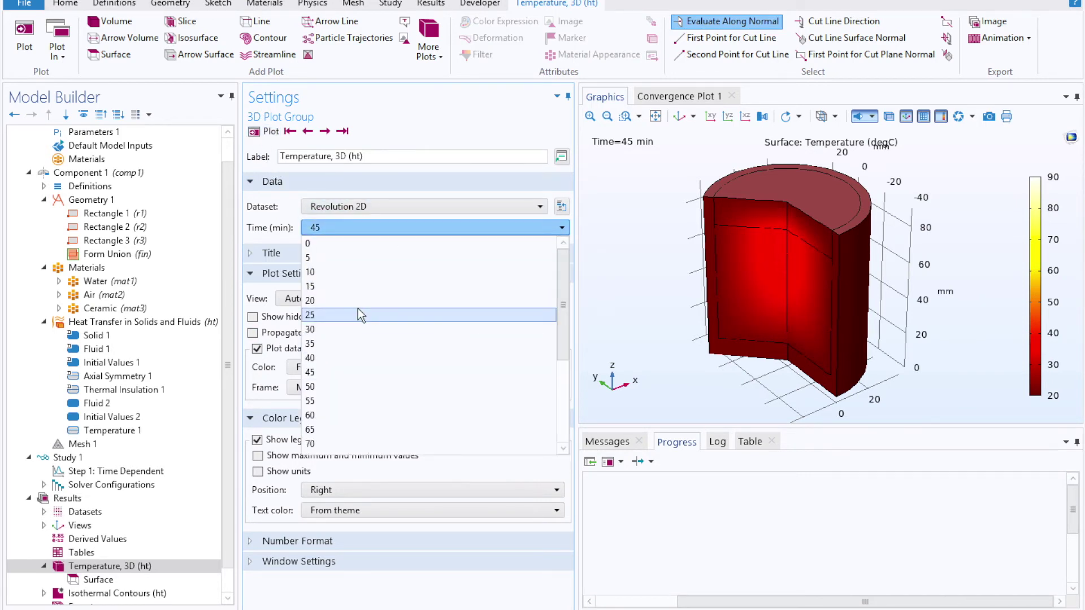
{"action": "left_click", "coordinate": [357, 307]}
{"action": "left_click", "coordinate": [263, 129]}
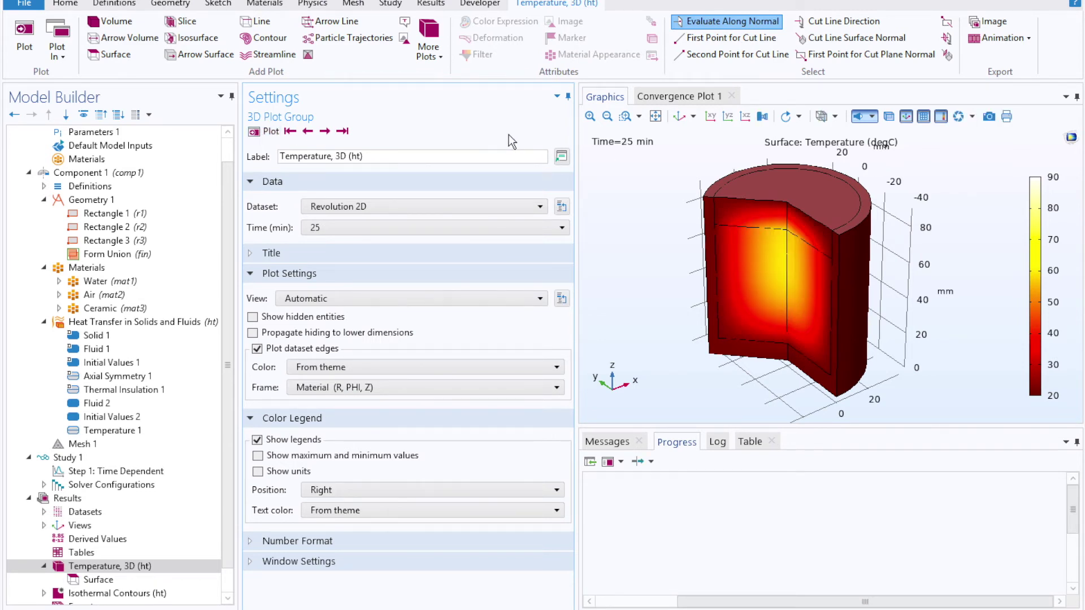
- Add an Animation 1 player showing the mug's cooling through 120 min
{"action": "left_click", "coordinate": [988, 41]}
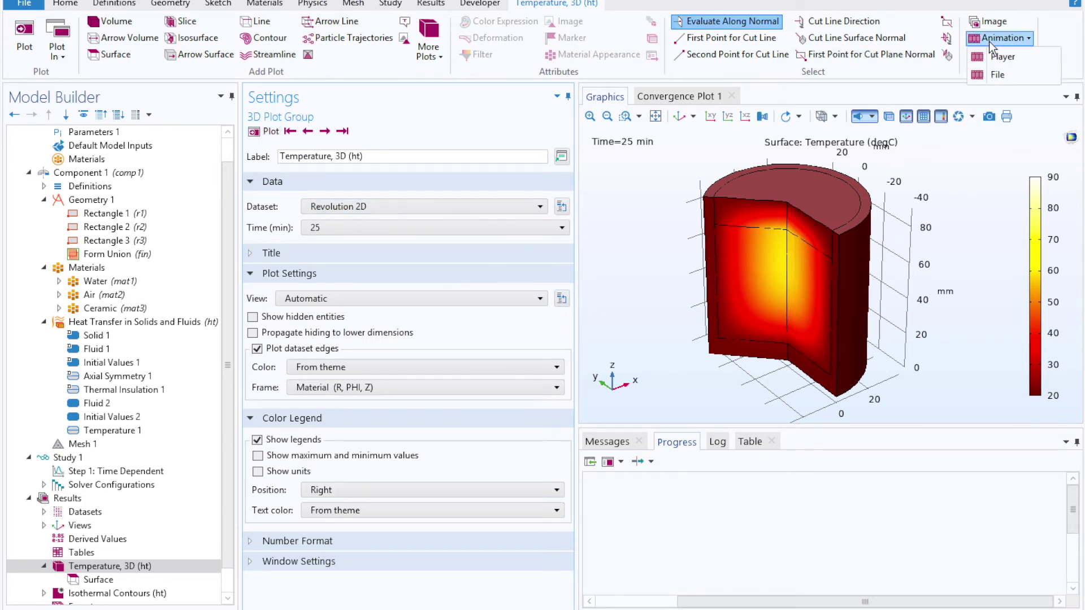
{"action": "left_click", "coordinate": [990, 56]}
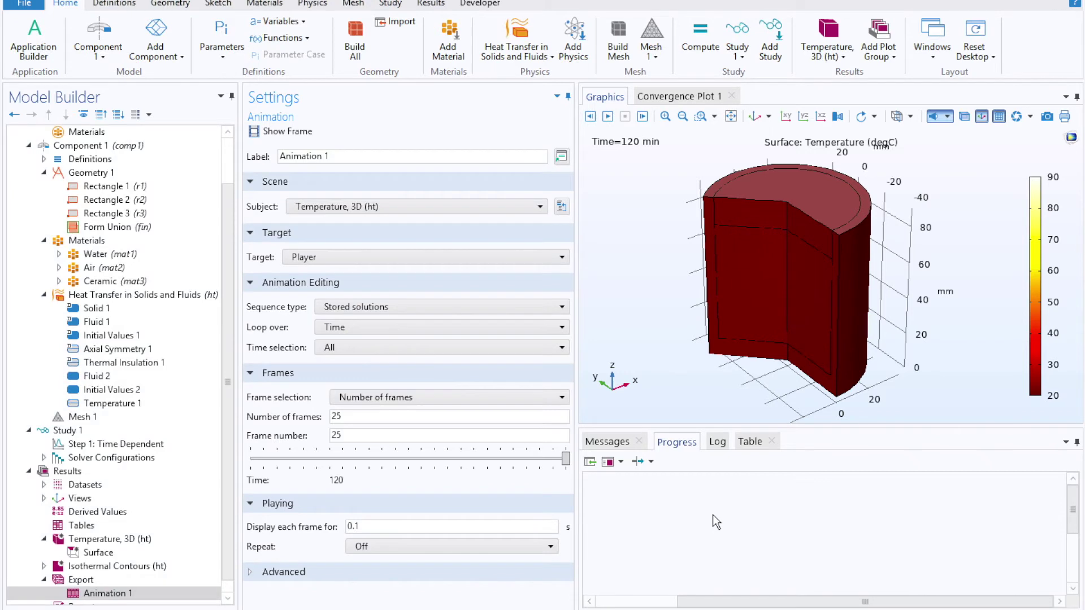
{"action": "double_click", "coordinate": [63, 485]}
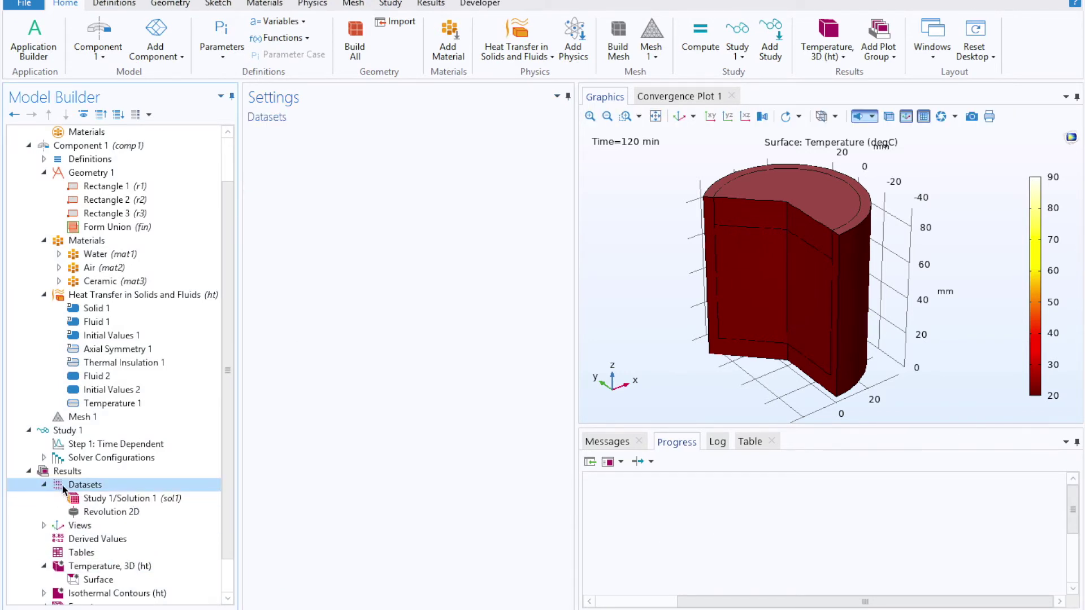
{"action": "right_click", "coordinate": [62, 486]}
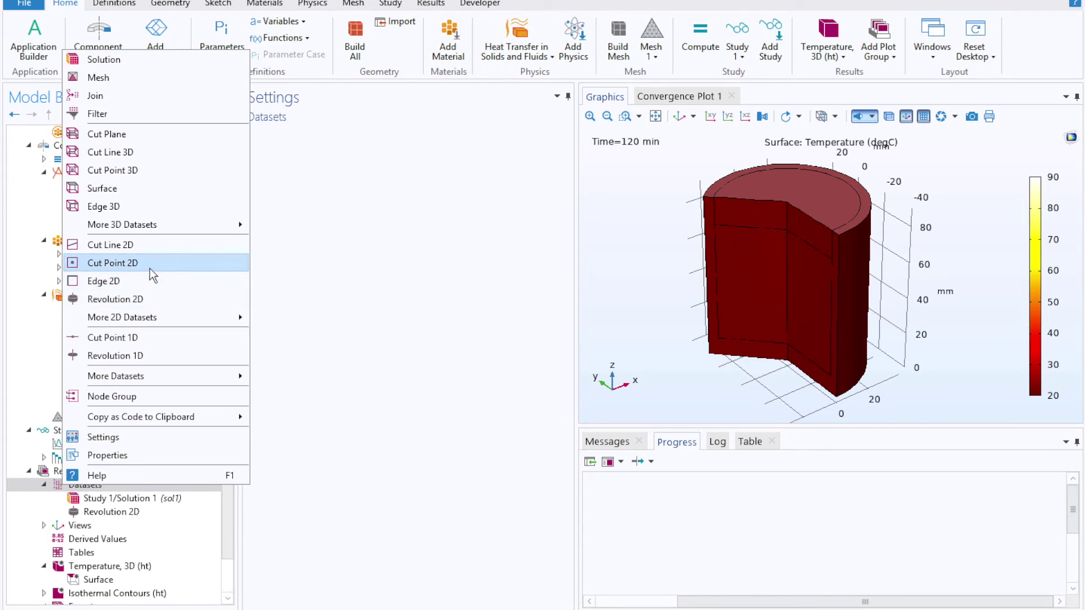
- Add a Cut Point 2D dataset at R = 0, Z = 50 and plot its location on the mug section
{"action": "left_click", "coordinate": [399, 432]}
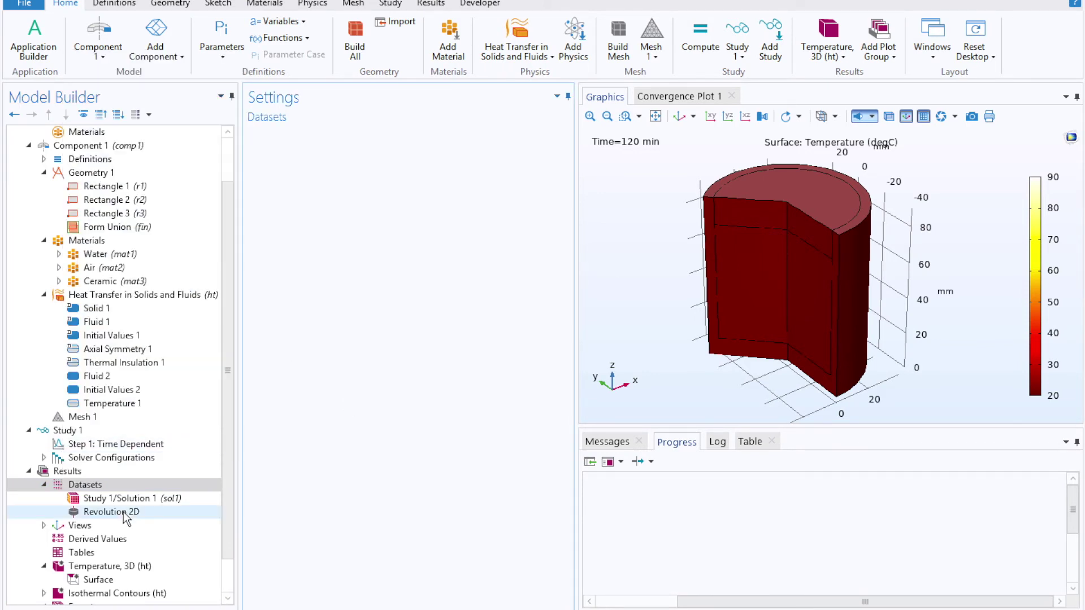
{"action": "left_click", "coordinate": [109, 485]}
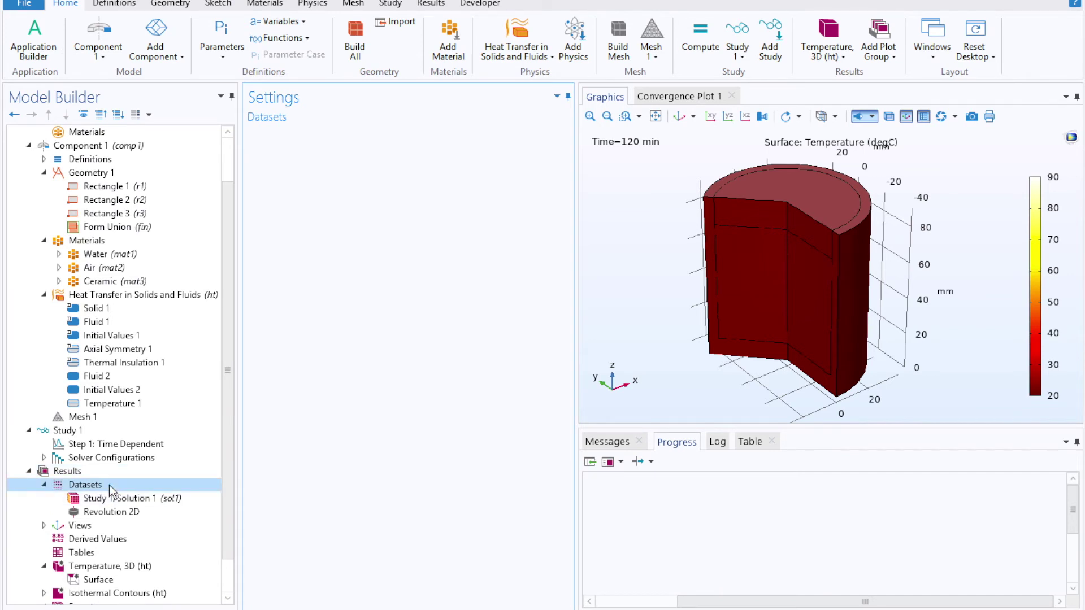
{"action": "right_click", "coordinate": [109, 485]}
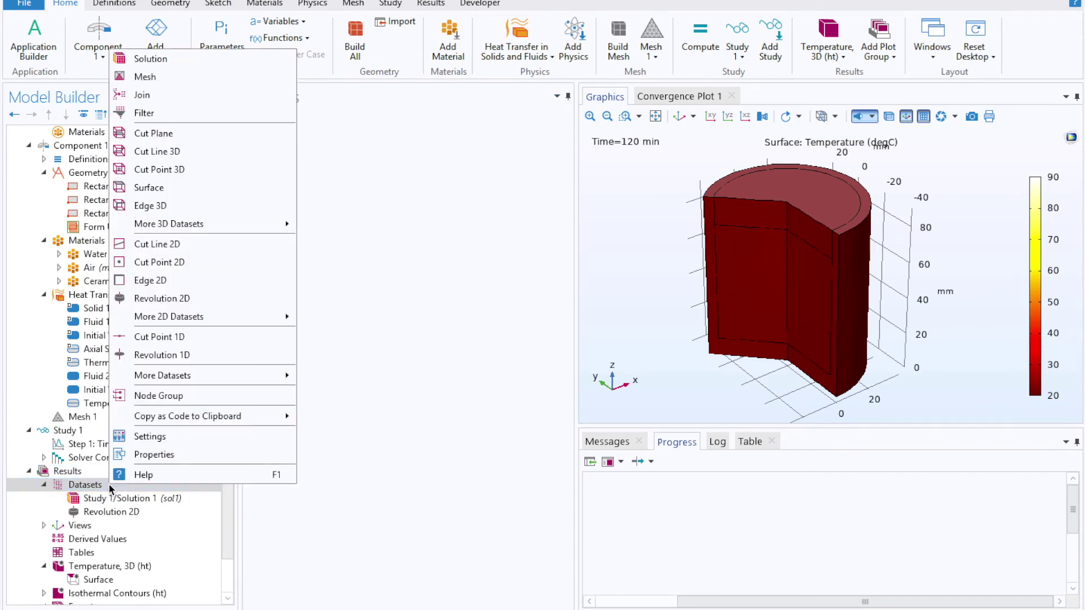
{"action": "left_click", "coordinate": [158, 263]}
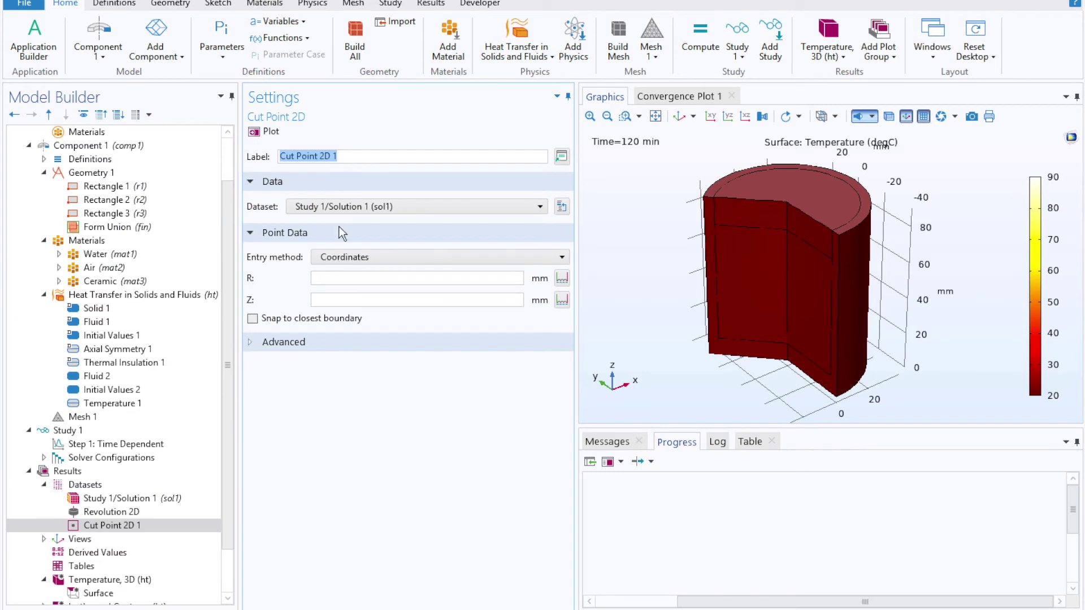
{"action": "left_click", "coordinate": [347, 277]}
{"action": "type", "text": "0"}
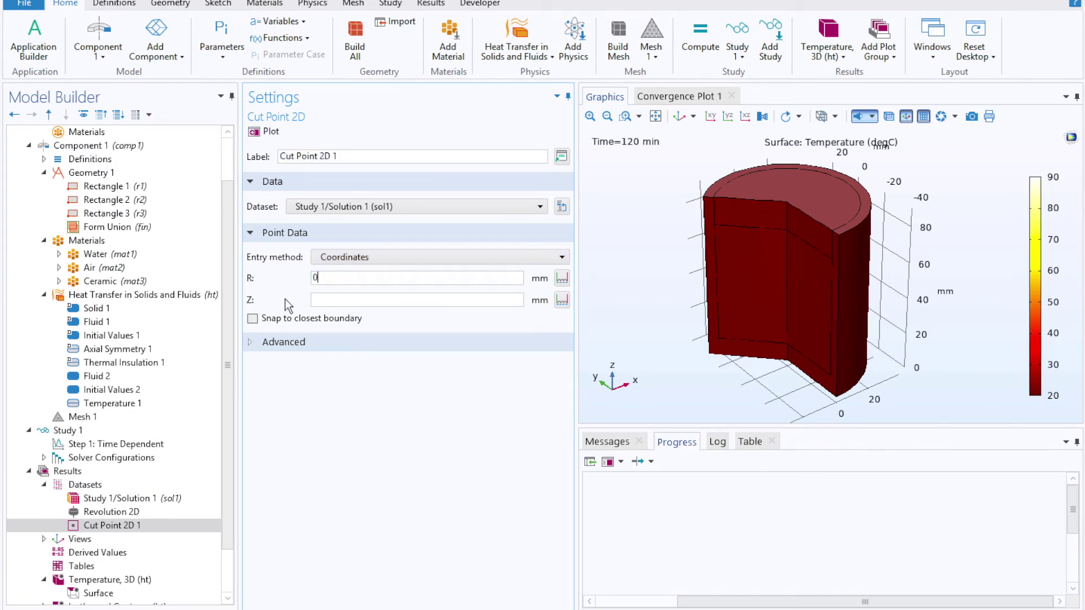
{"action": "left_click", "coordinate": [330, 300]}
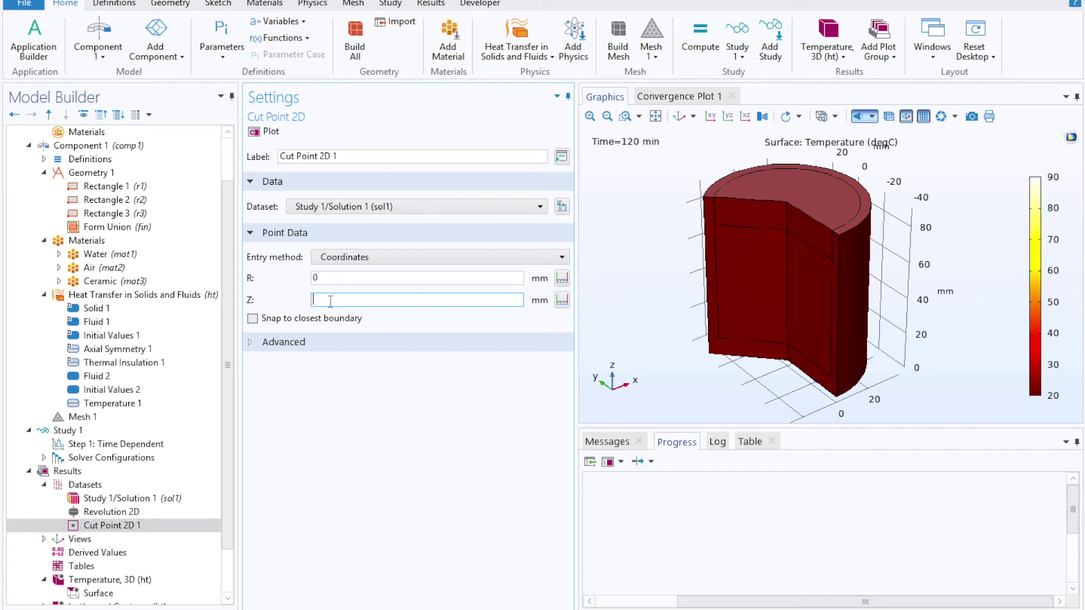
{"action": "type", "text": "50"}
{"action": "left_click", "coordinate": [265, 133]}
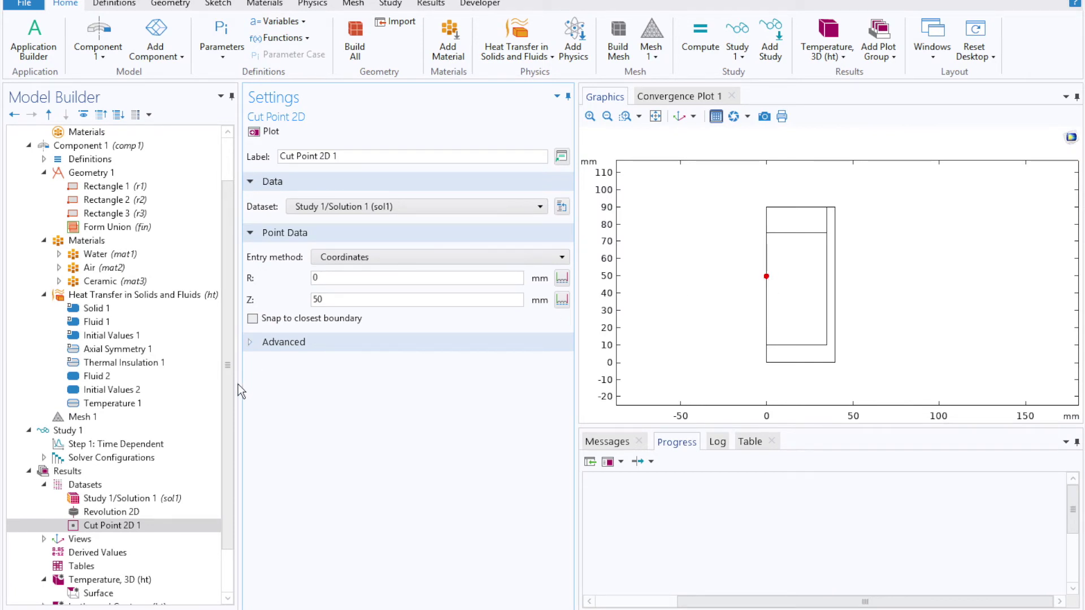
{"action": "scroll", "coordinate": [232, 409], "scroll_direction": "down", "scroll_amount": 2}
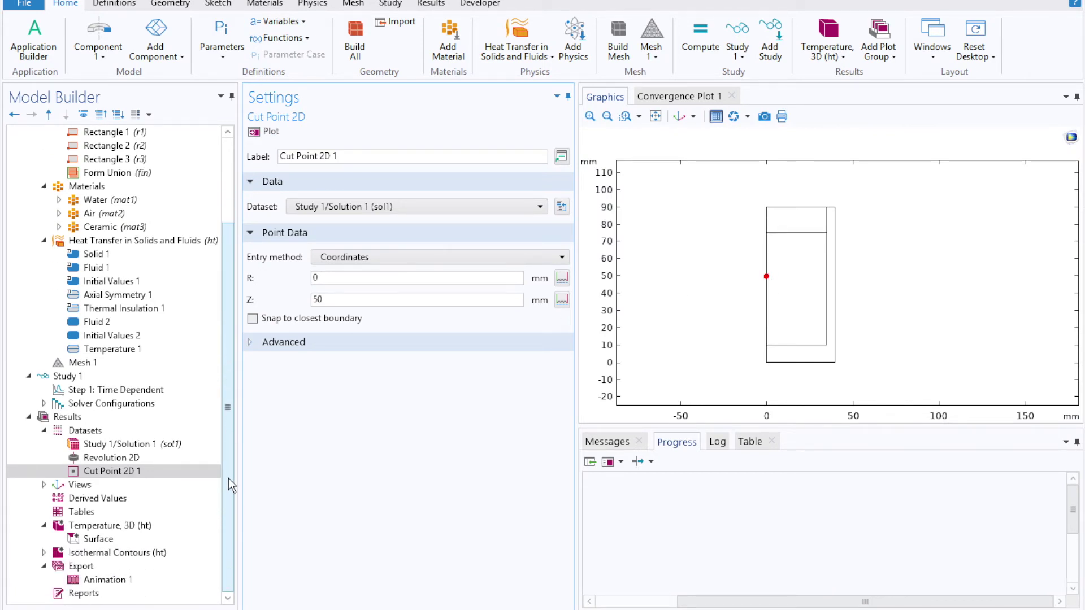
{"action": "left_click", "coordinate": [70, 419]}
{"action": "right_click", "coordinate": [72, 419]}
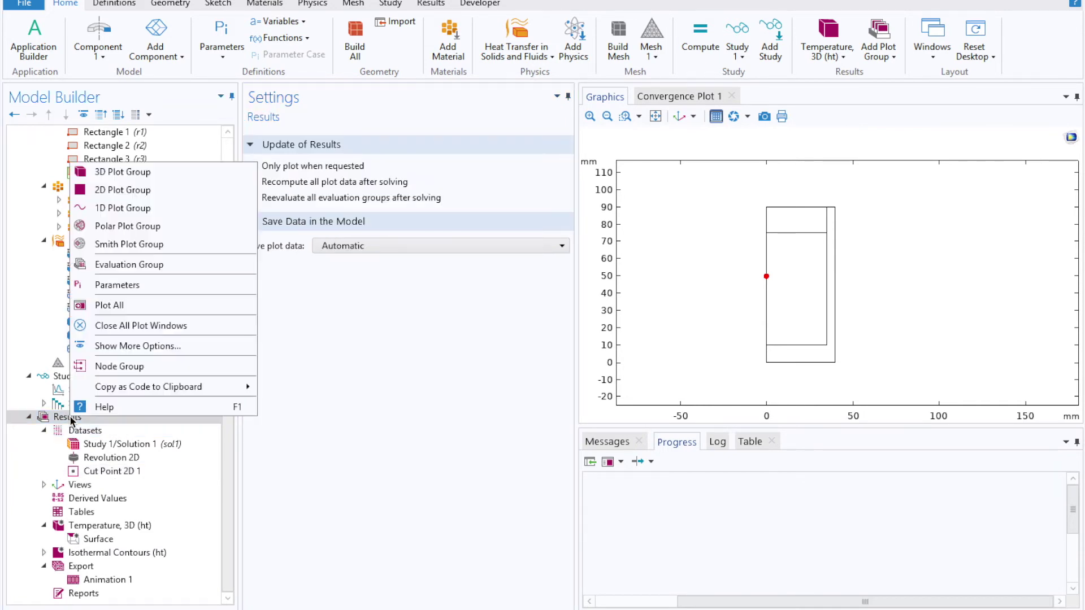
- Add a 1D plot group labelled 'Cut Point Graph' using the Cut Point 2D 1 dataset
{"action": "left_click", "coordinate": [130, 207]}
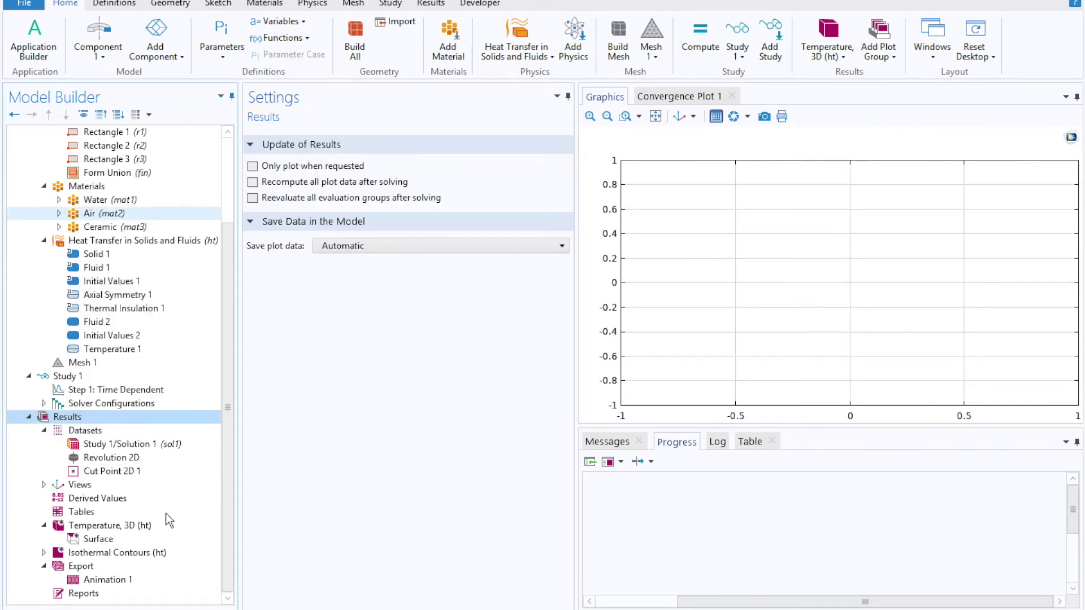
{"action": "scroll", "coordinate": [228, 466], "scroll_direction": "down", "scroll_amount": 1}
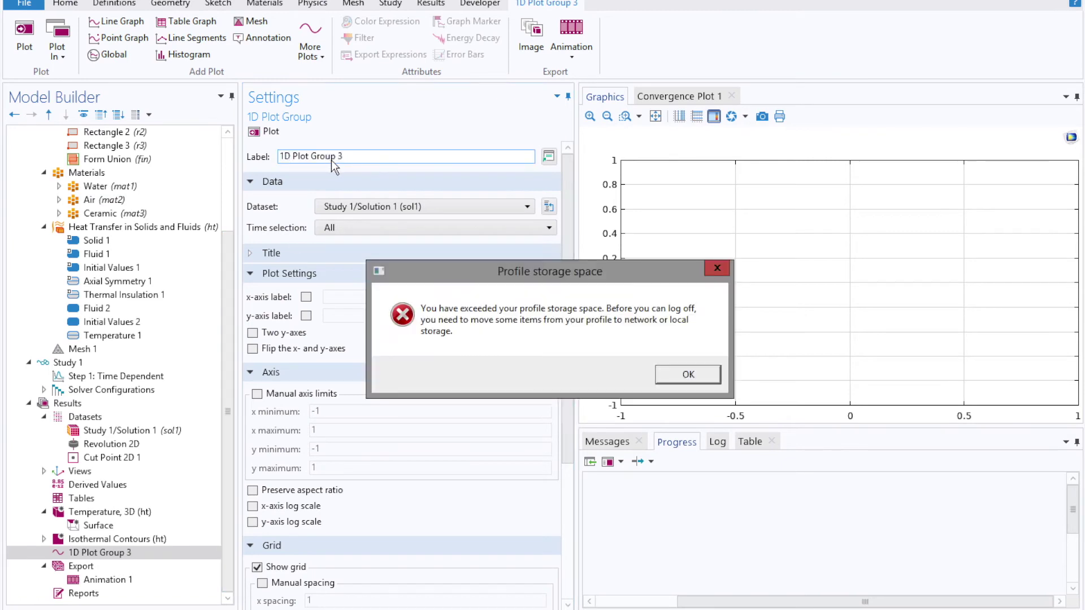
{"action": "left_click", "coordinate": [708, 380]}
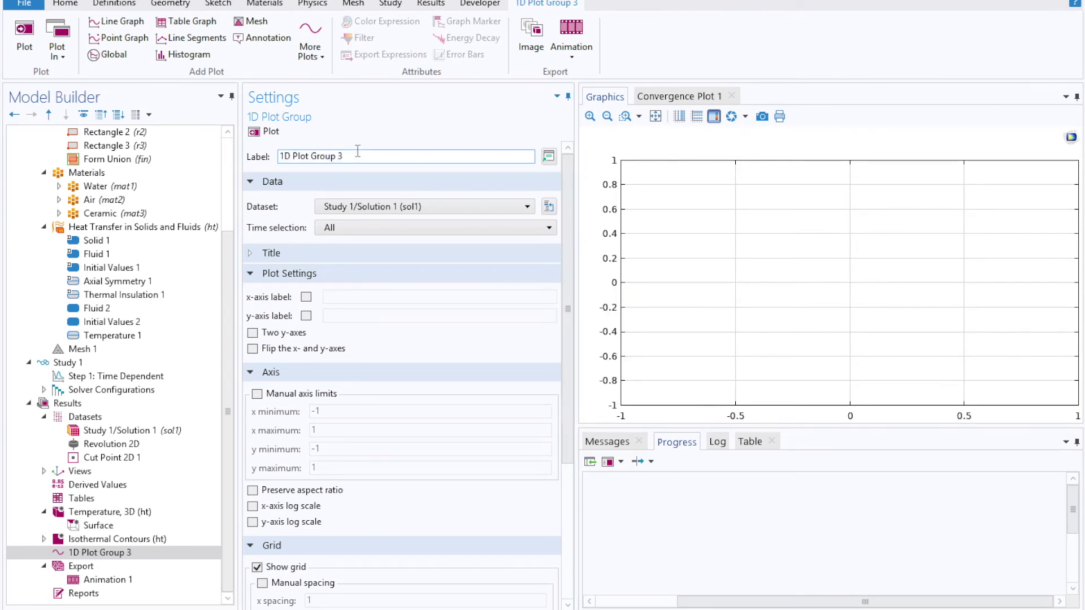
{"action": "left_click_drag", "start_coordinate": [358, 152], "coordinate": [277, 157]}
{"action": "type", "text": "Cut P"}
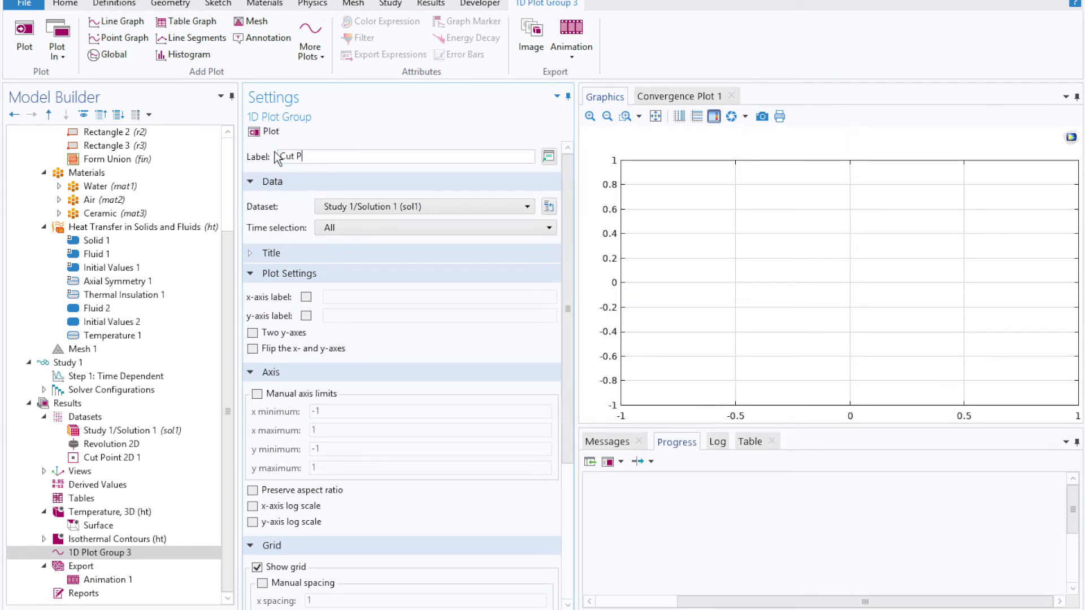
{"action": "type", "text": "oint Graph"}
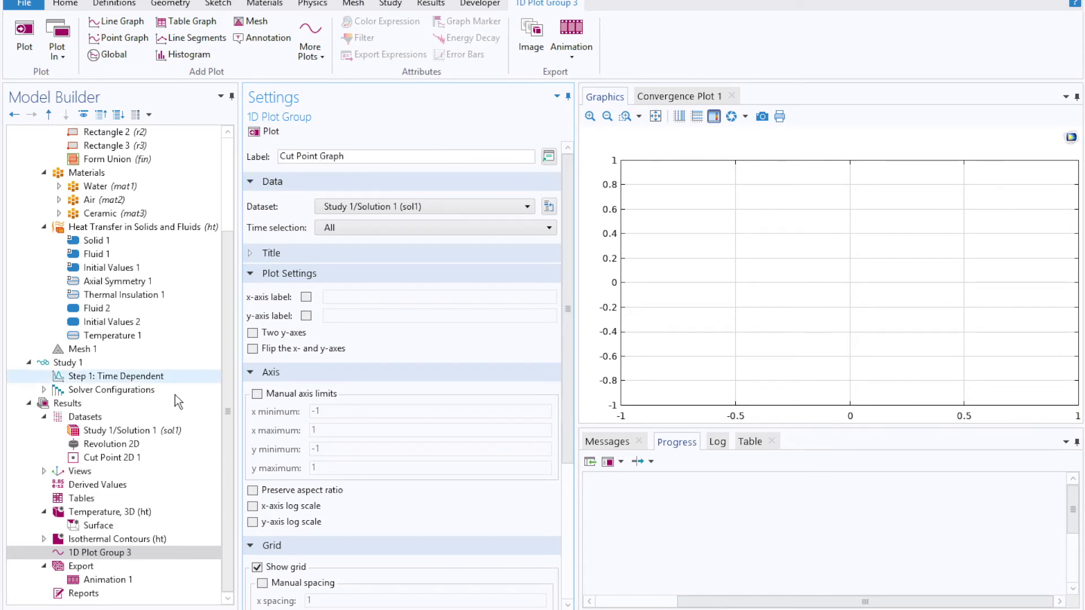
{"action": "left_click", "coordinate": [406, 206]}
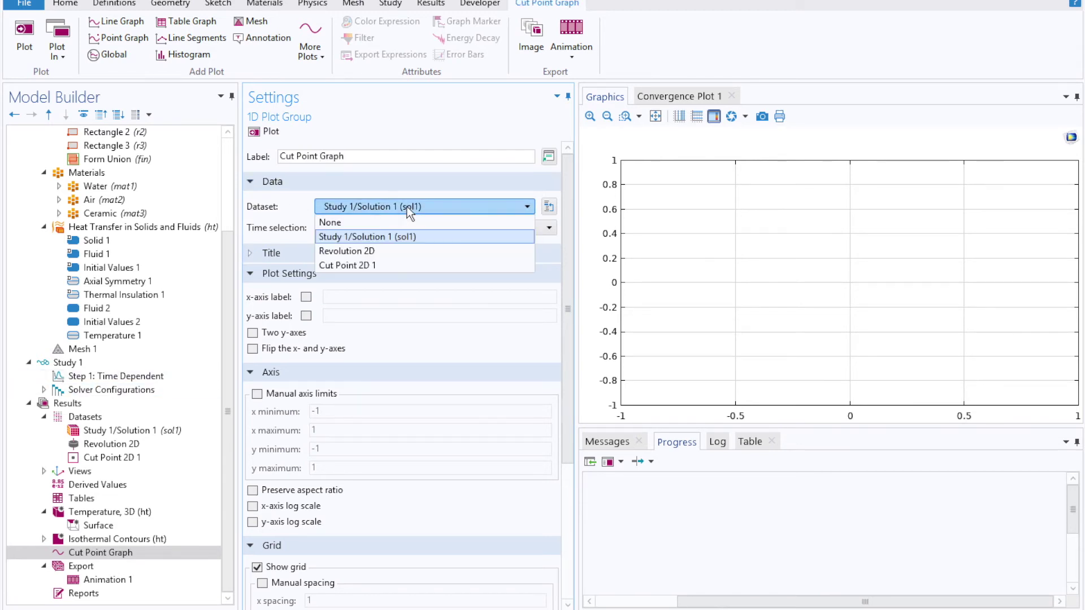
{"action": "left_click", "coordinate": [373, 265]}
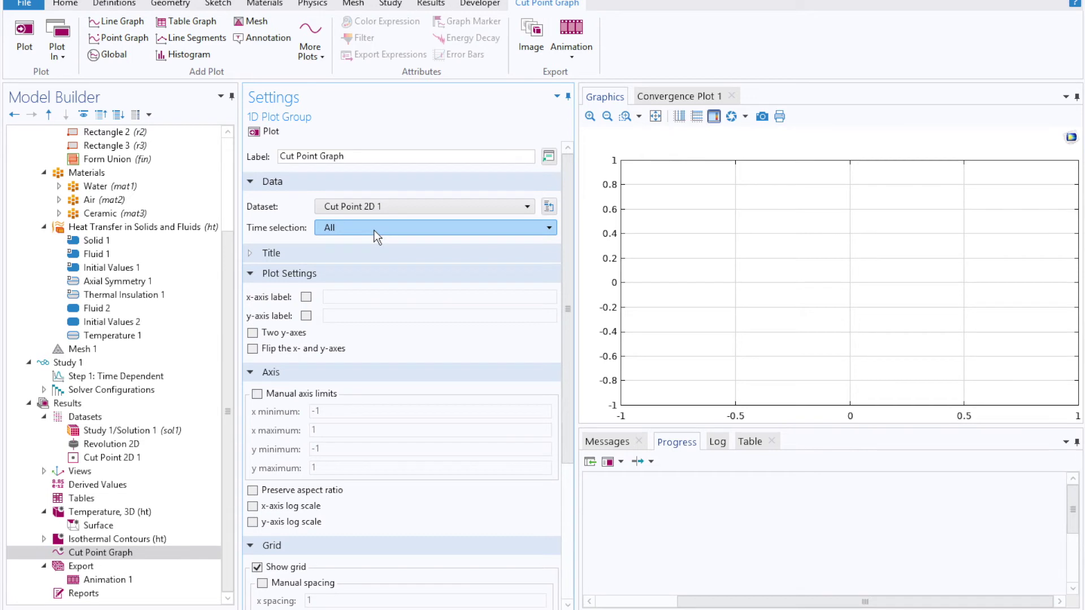
- Add a Point Graph to Cut Point Graph and plot the temperature over time in degC
{"action": "right_click", "coordinate": [80, 554]}
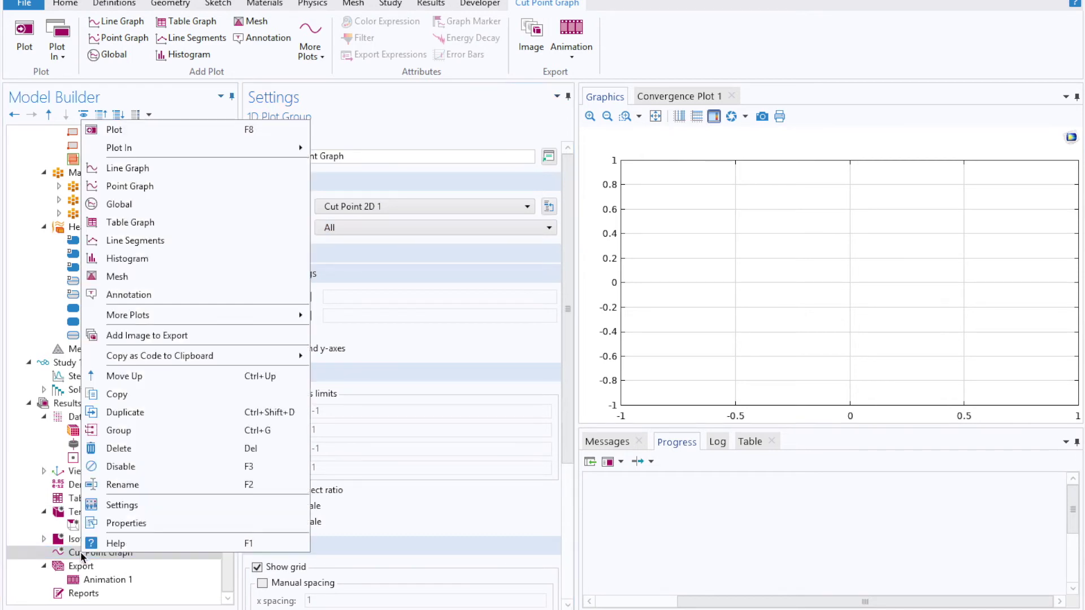
{"action": "left_click", "coordinate": [147, 188]}
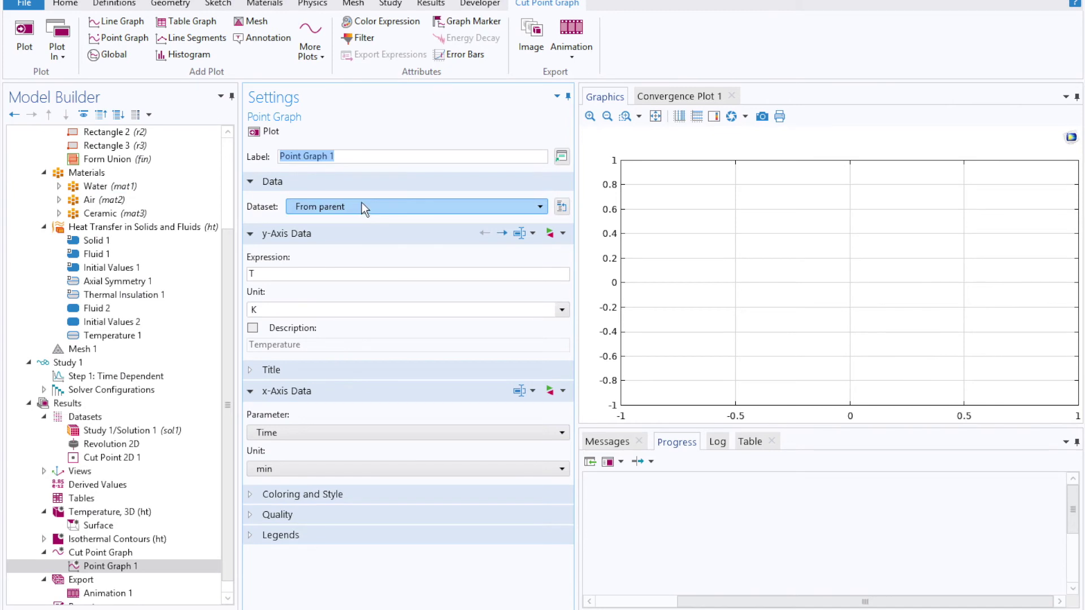
{"action": "left_click", "coordinate": [269, 133]}
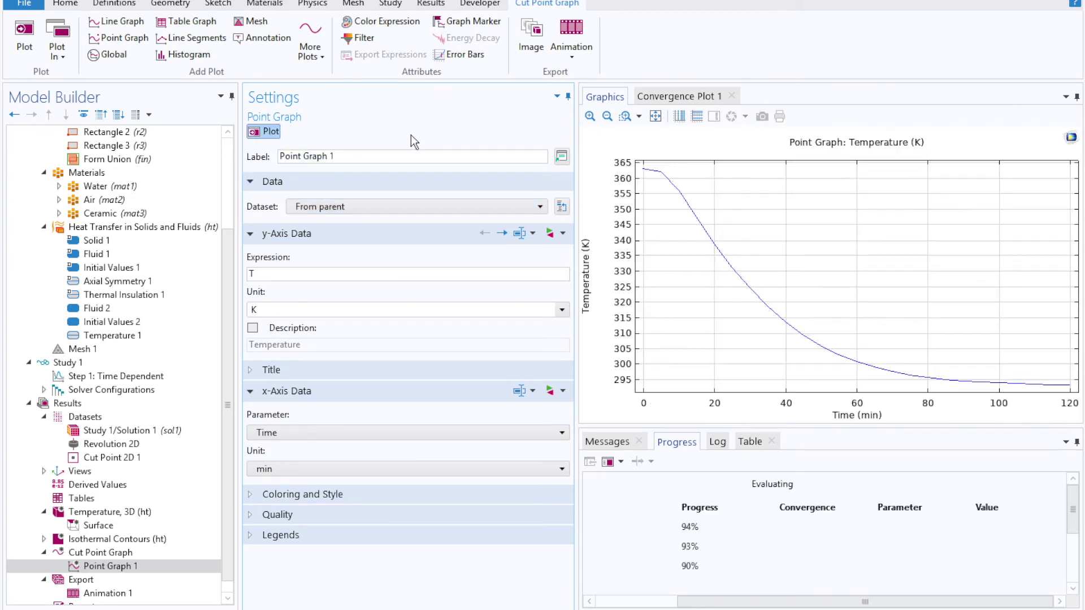
{"action": "left_click", "coordinate": [306, 309]}
{"action": "type", "text": "degC"}
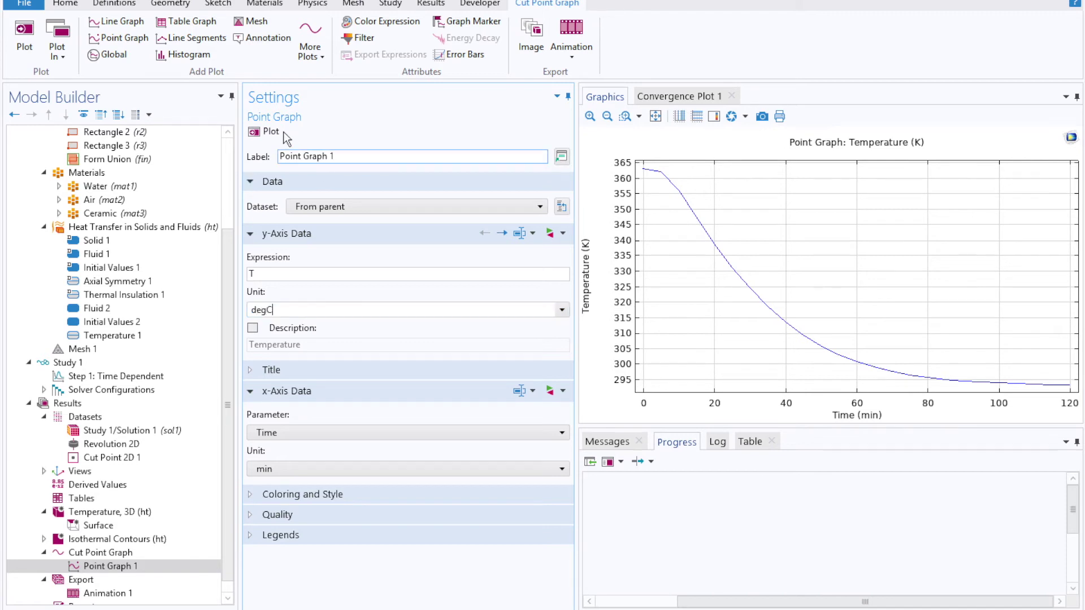
{"action": "left_click", "coordinate": [266, 131]}
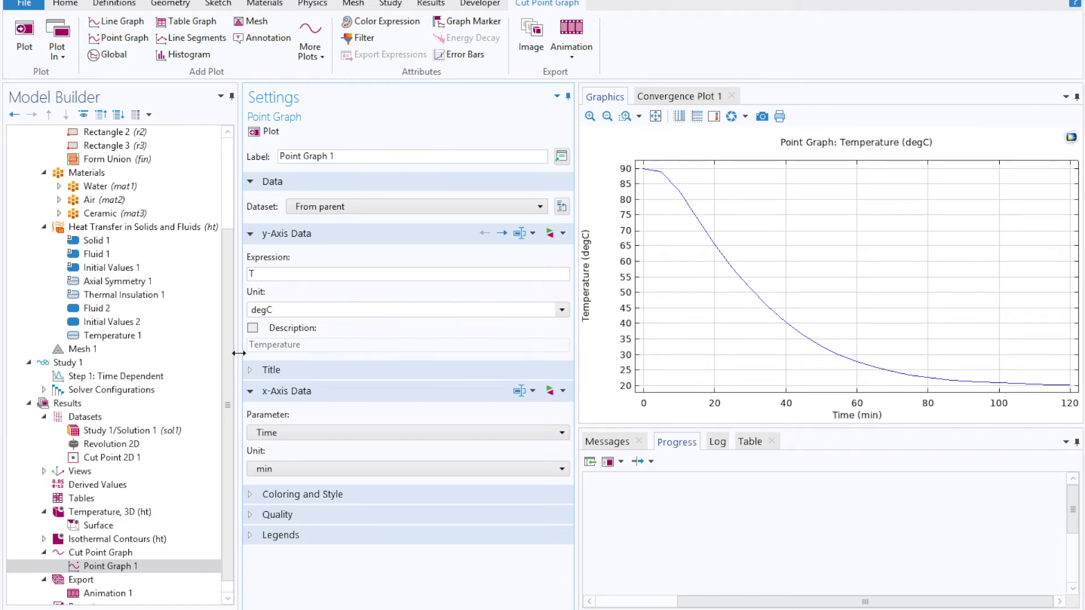
{"action": "scroll", "coordinate": [232, 415], "scroll_direction": "down", "scroll_amount": 1}
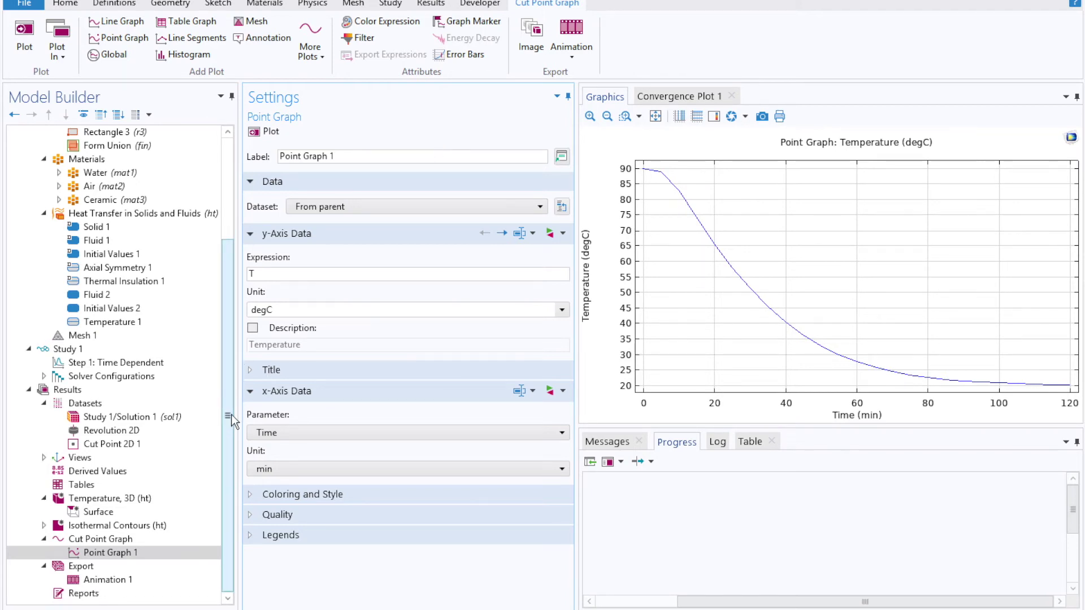
- Add a Domain-level Selection to Study 1/Solution 1 that keeps only domain 2
{"action": "left_click", "coordinate": [148, 417]}
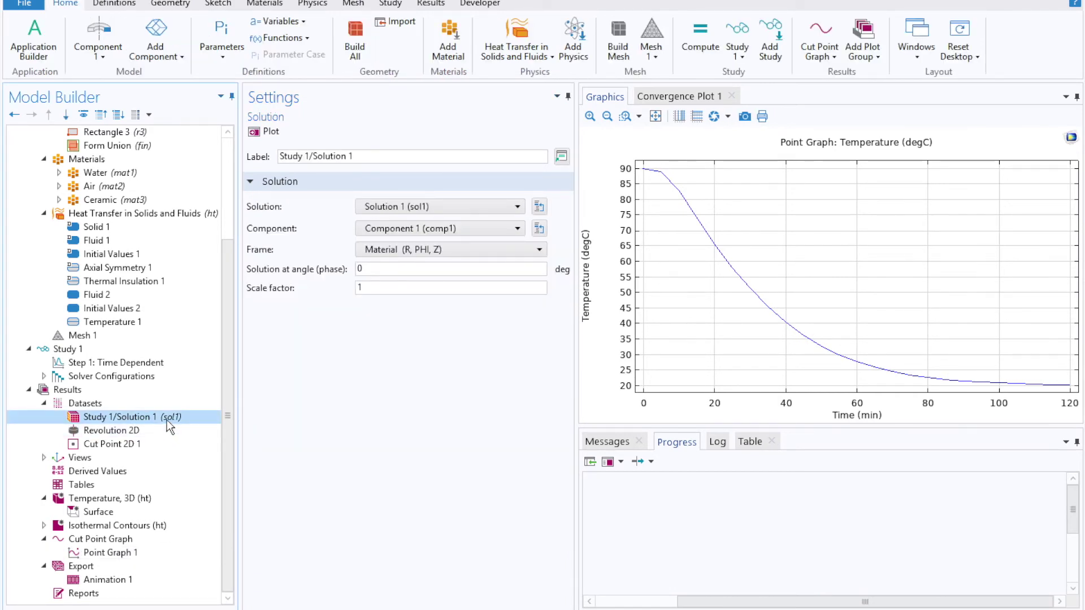
{"action": "right_click", "coordinate": [167, 419]}
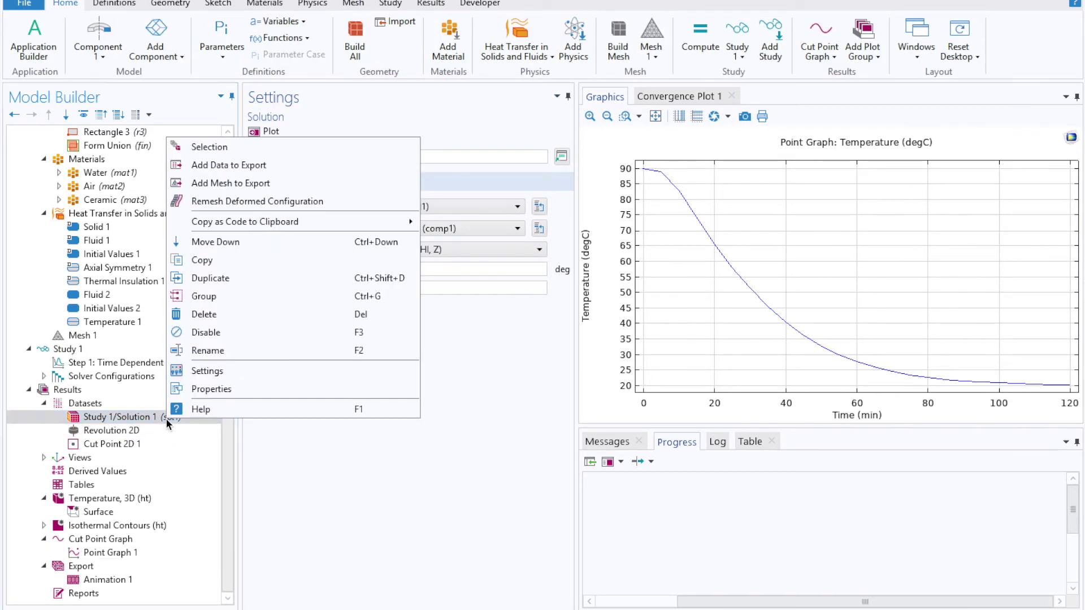
{"action": "left_click", "coordinate": [273, 152]}
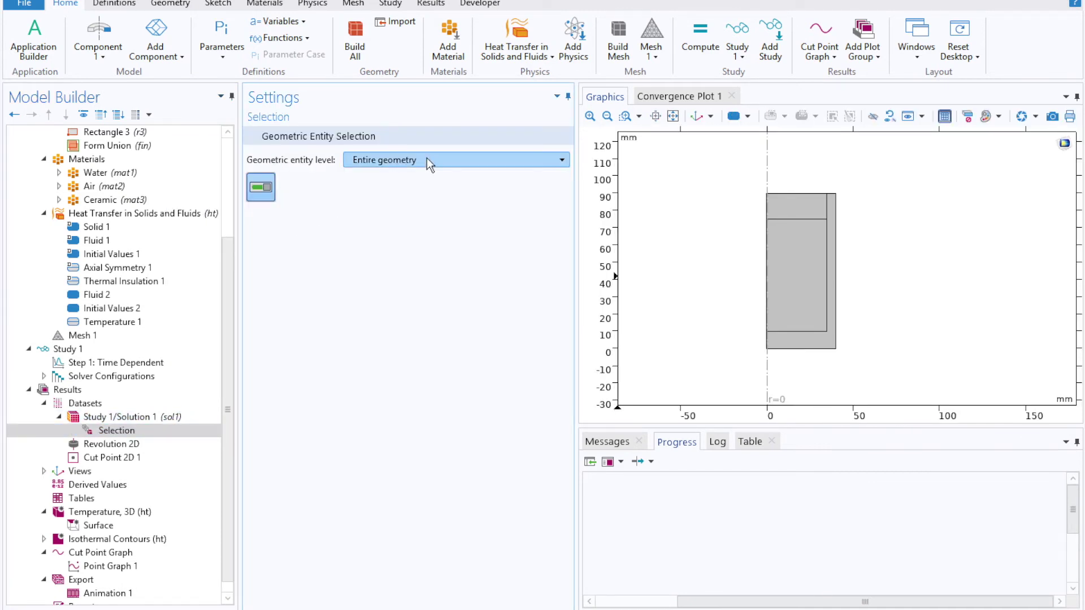
{"action": "left_click", "coordinate": [426, 160]}
{"action": "left_click", "coordinate": [406, 188]}
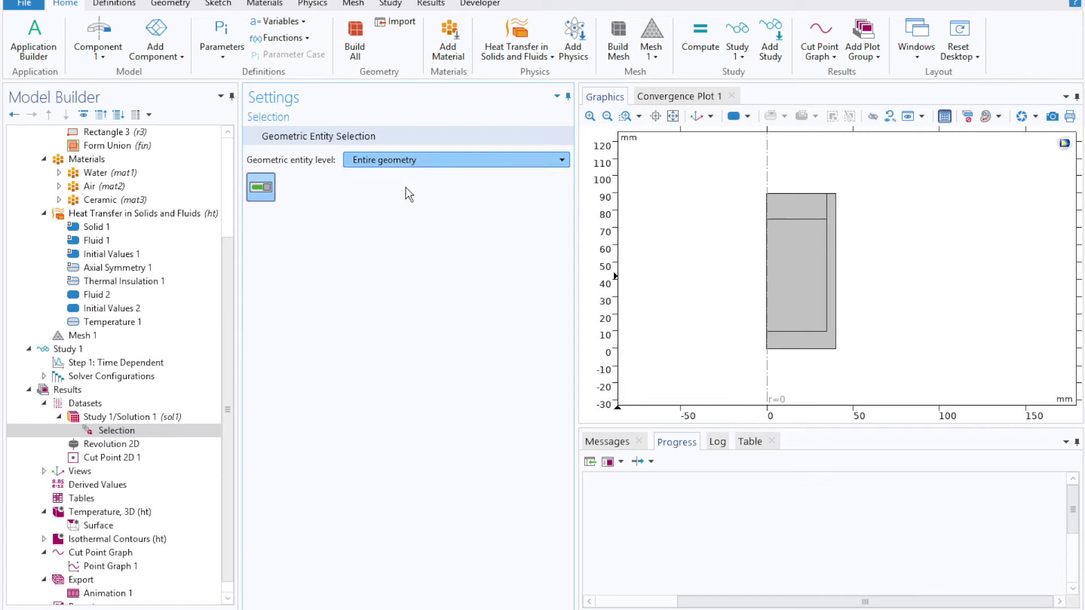
{"action": "left_click", "coordinate": [819, 270]}
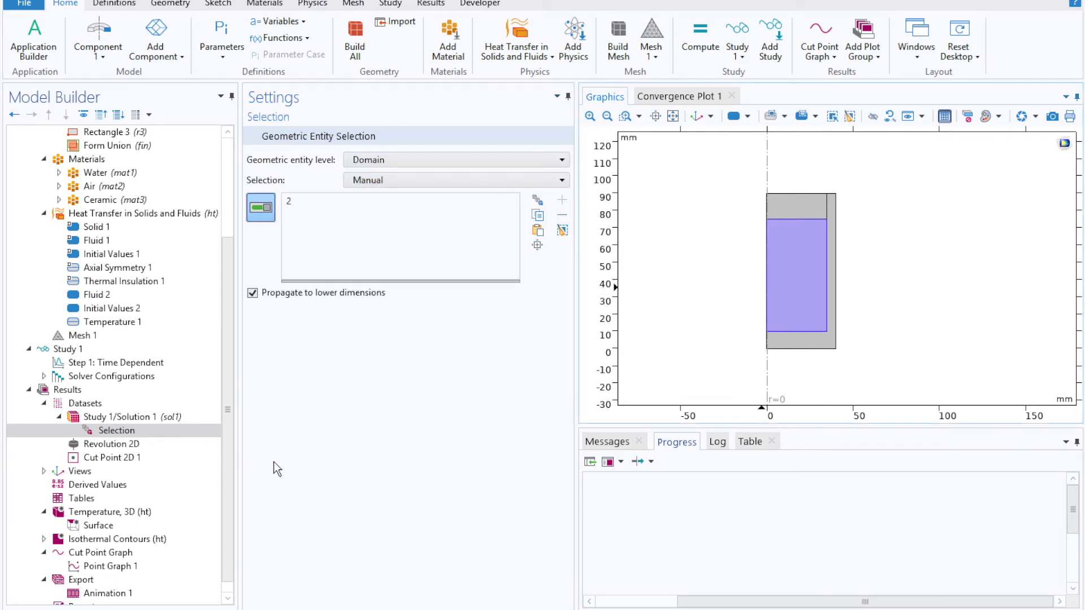
- Plot Revolution 2D to preview the revolved 3D water body
{"action": "left_click", "coordinate": [111, 444]}
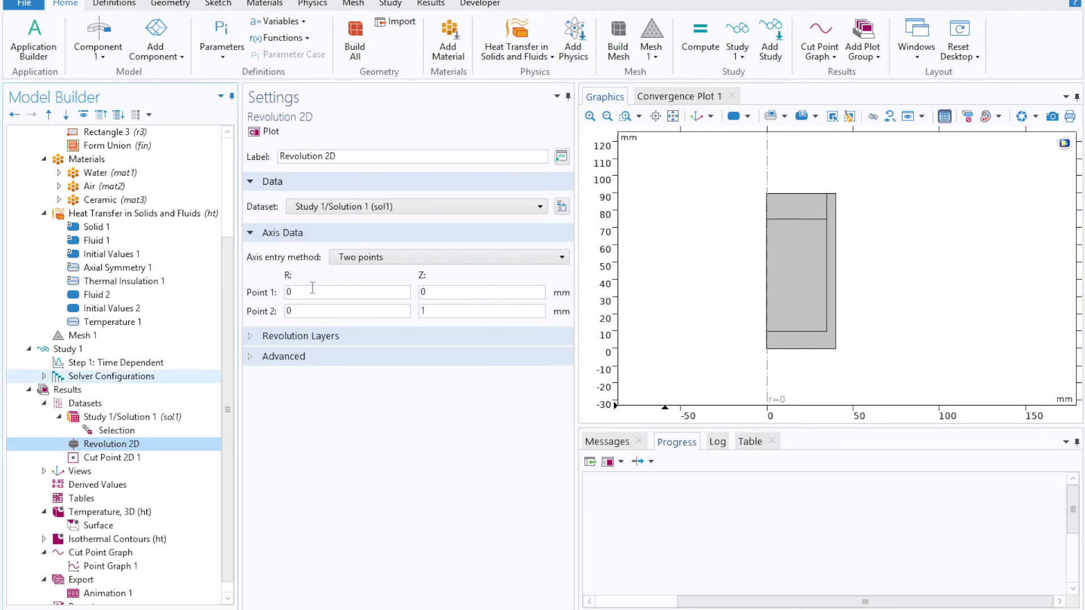
{"action": "left_click", "coordinate": [255, 132]}
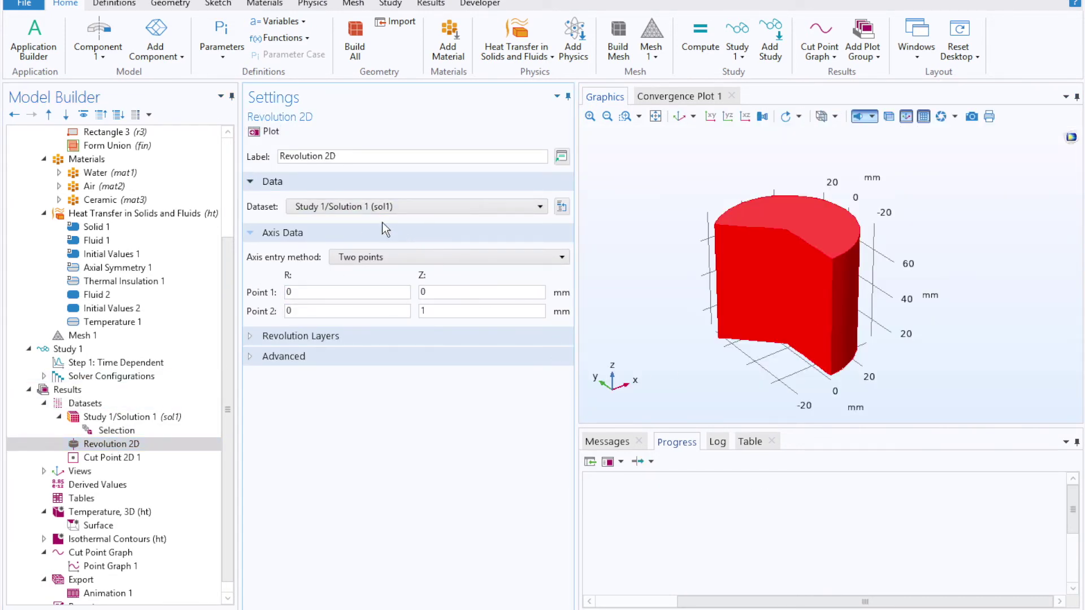
{"action": "scroll", "coordinate": [225, 507], "scroll_direction": "down", "scroll_amount": 1}
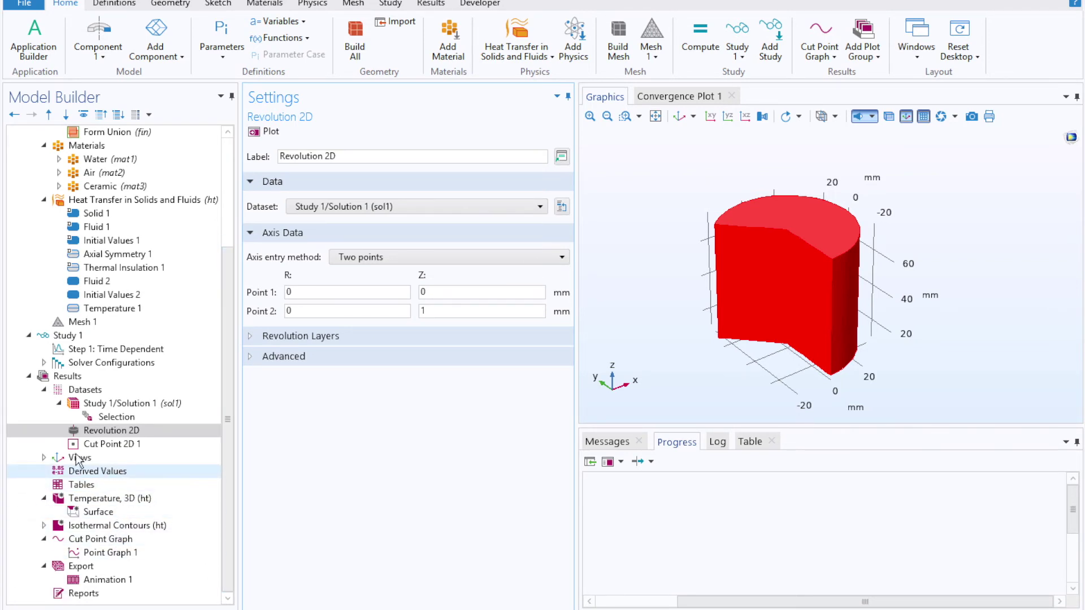
{"action": "left_click", "coordinate": [88, 472]}
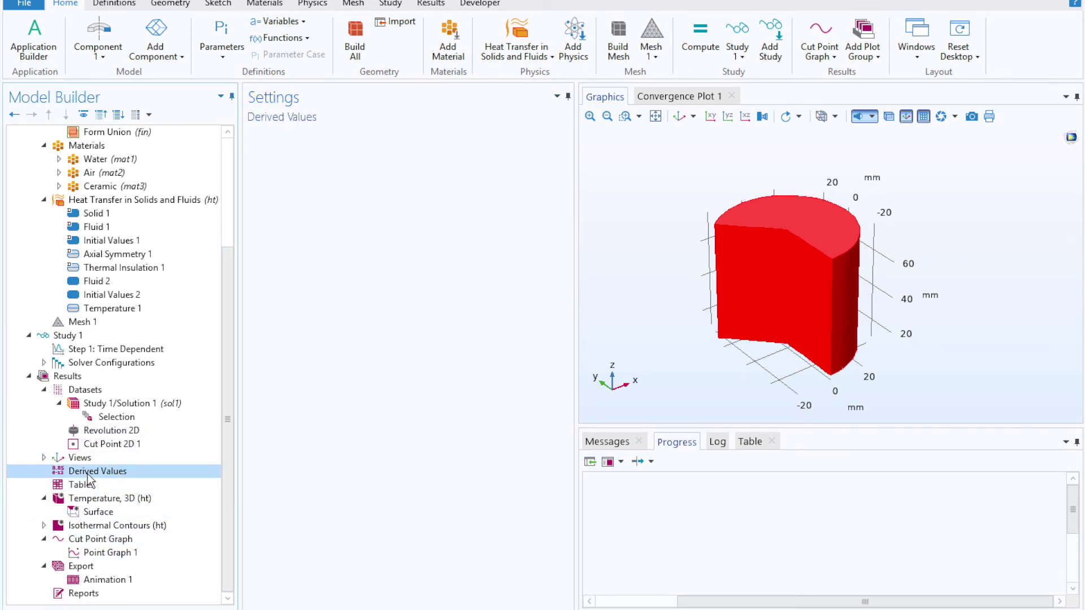
- Evaluate a Volume Average of temperature into Table 1, starting at 357.83 K
{"action": "right_click", "coordinate": [87, 474]}
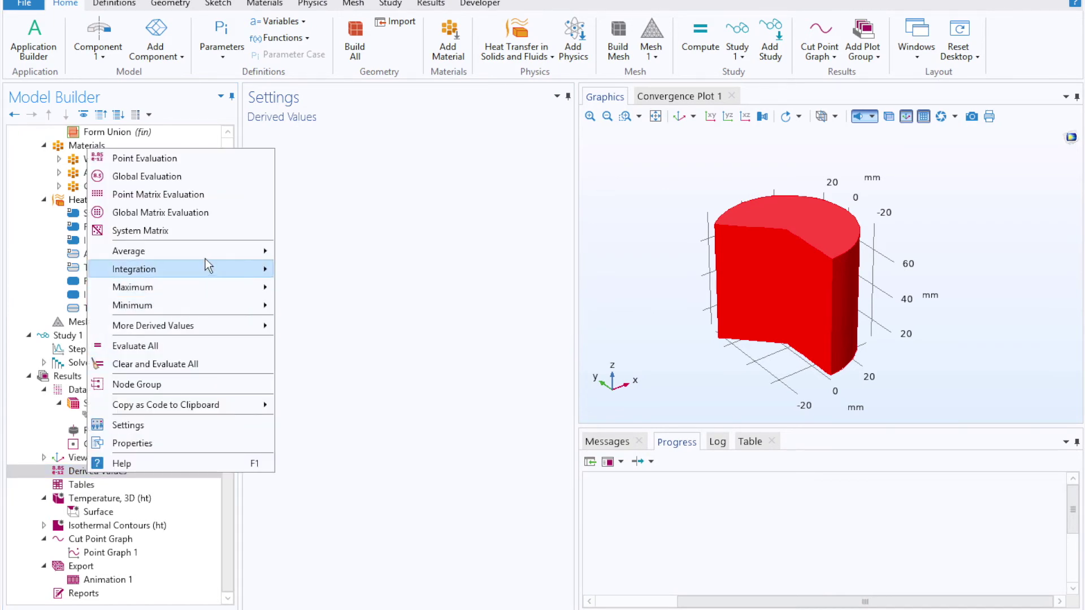
{"action": "mouse_move", "coordinate": [205, 256]}
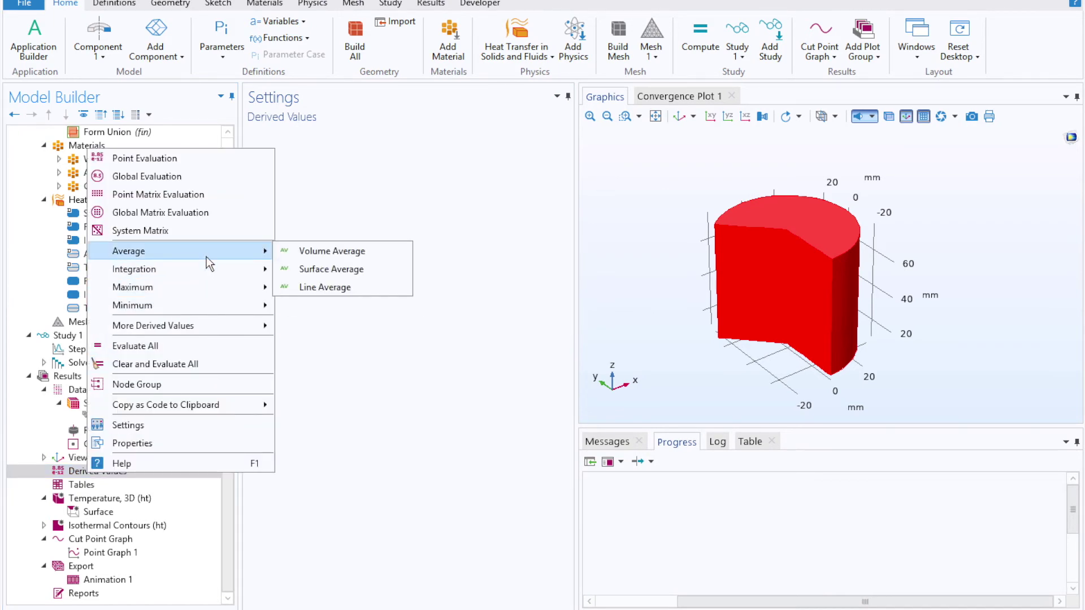
{"action": "left_click", "coordinate": [319, 251]}
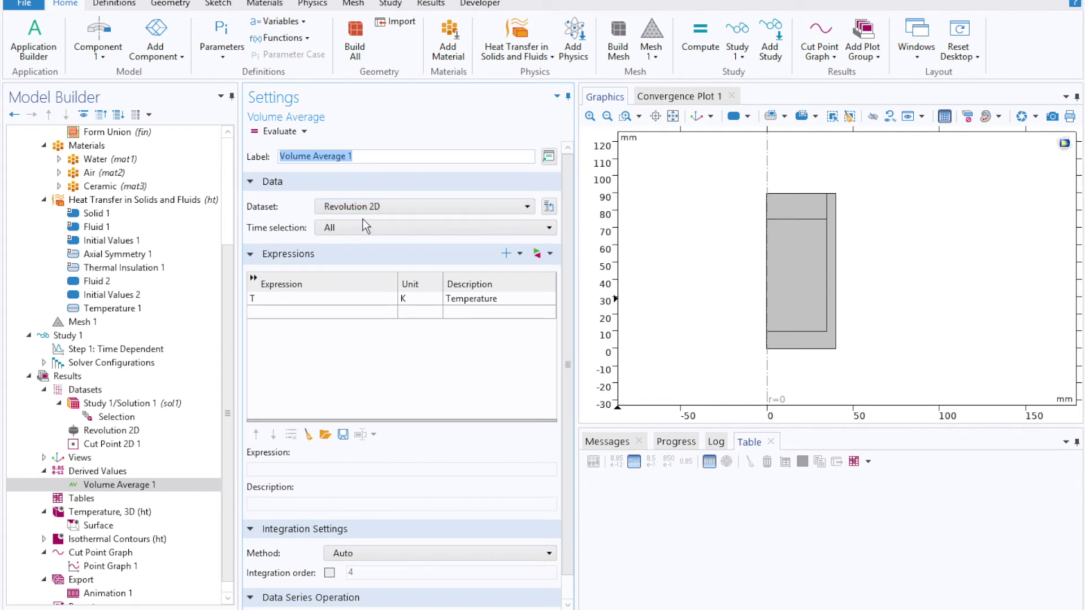
{"action": "left_click", "coordinate": [273, 132]}
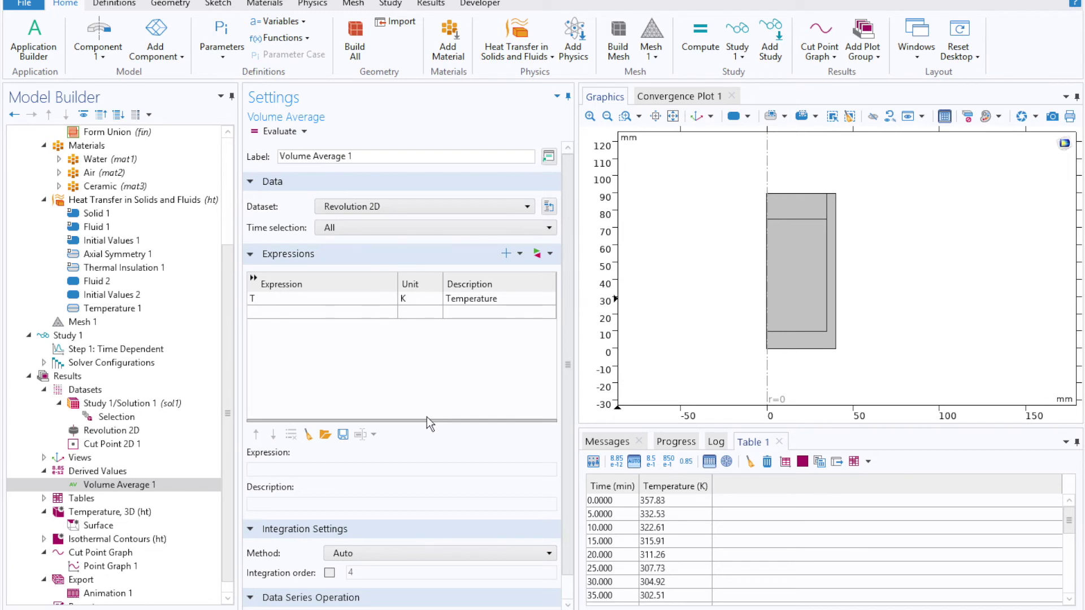
{"action": "left_click", "coordinate": [44, 499]}
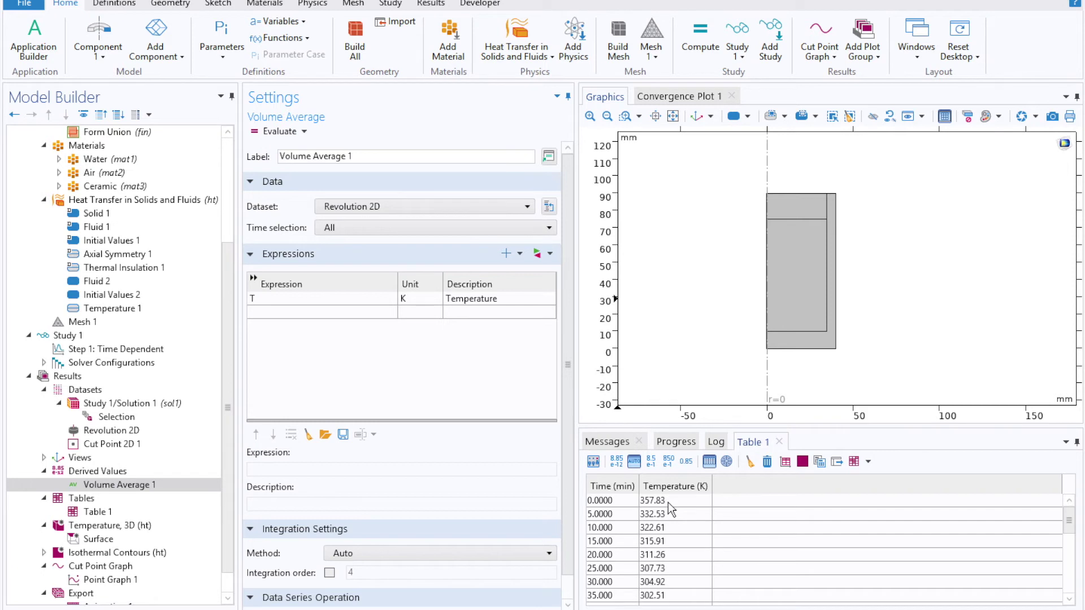
- Plot Table 1's temperature versus time as Table Graph 1, then reselect Temperature, 3D (ht)
{"action": "left_click", "coordinate": [785, 461]}
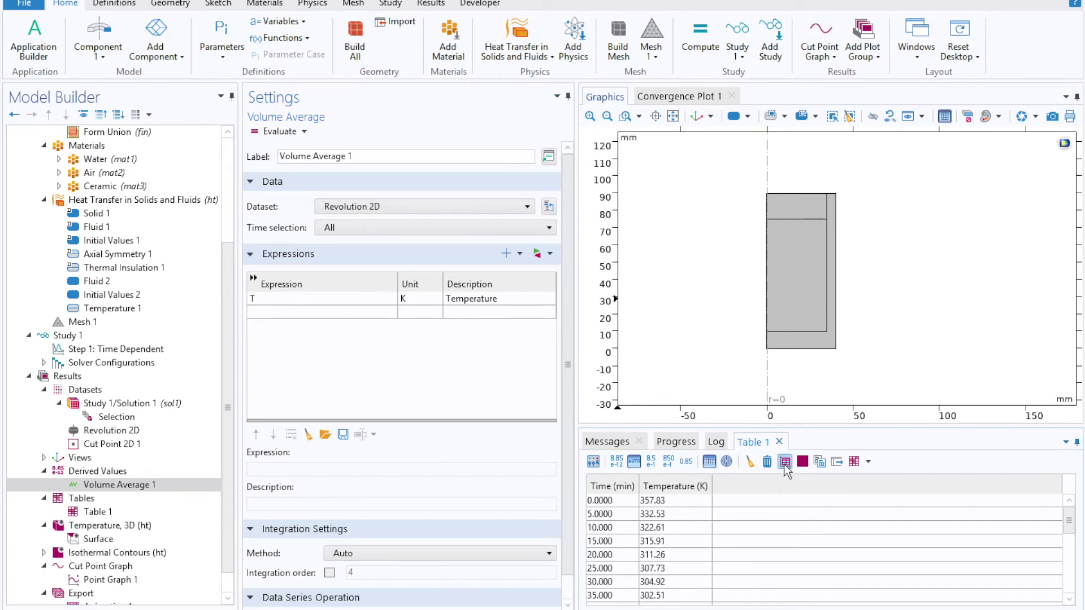
{"action": "scroll", "coordinate": [229, 387], "scroll_direction": "down", "scroll_amount": 1}
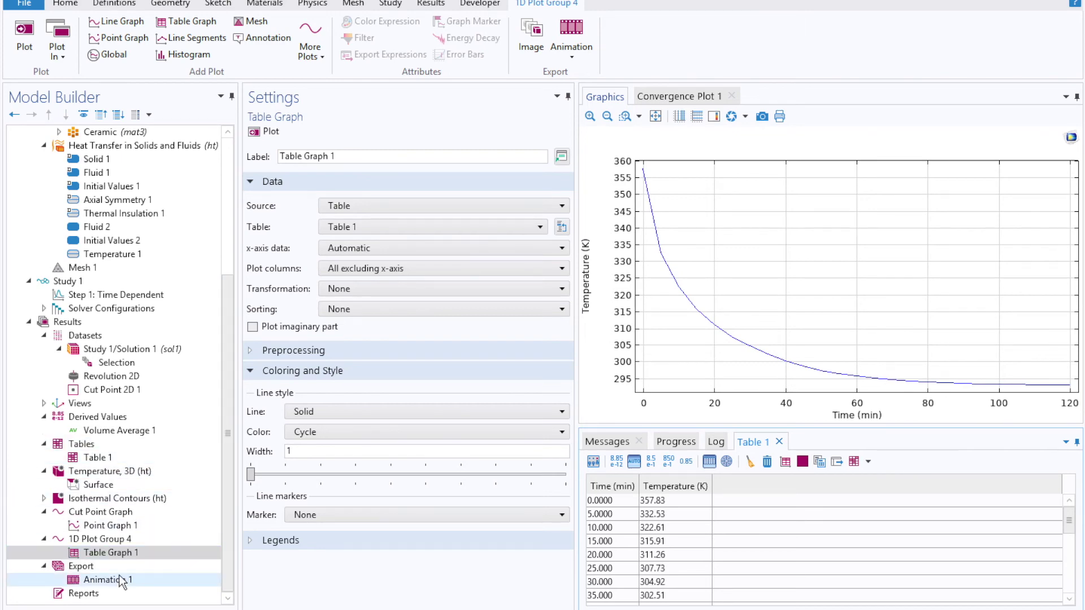
{"action": "left_click", "coordinate": [112, 472]}
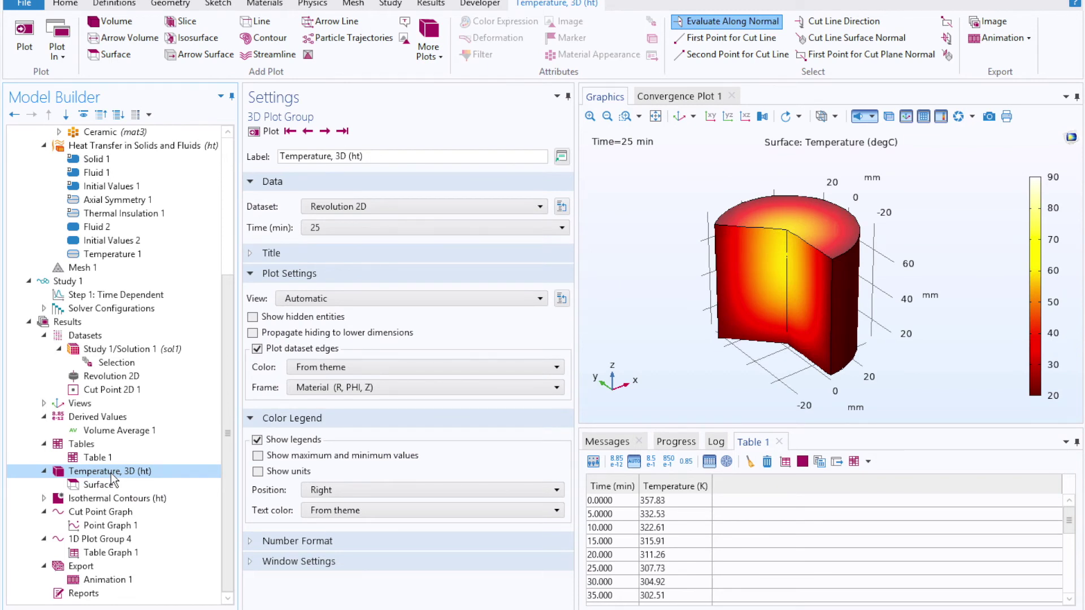
{"action": "left_click_drag", "start_coordinate": [230, 351], "coordinate": [240, 158]}
- In Parameters 1, enter rho_mug = 1100[kg/m^3] and T_amb = 20[degC]
{"action": "left_click", "coordinate": [133, 160]}
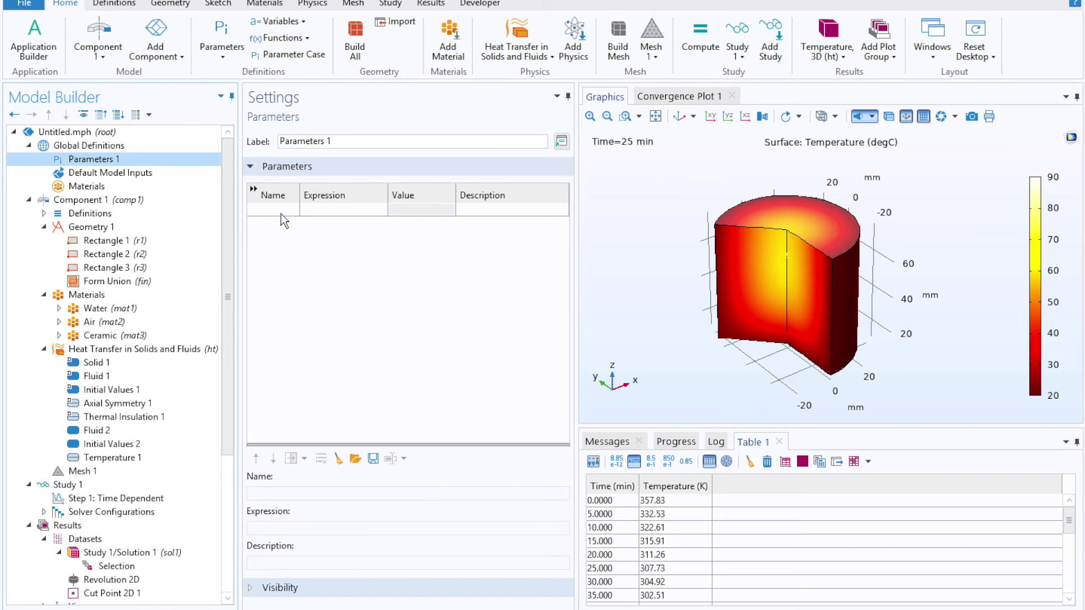
{"action": "left_click", "coordinate": [280, 212]}
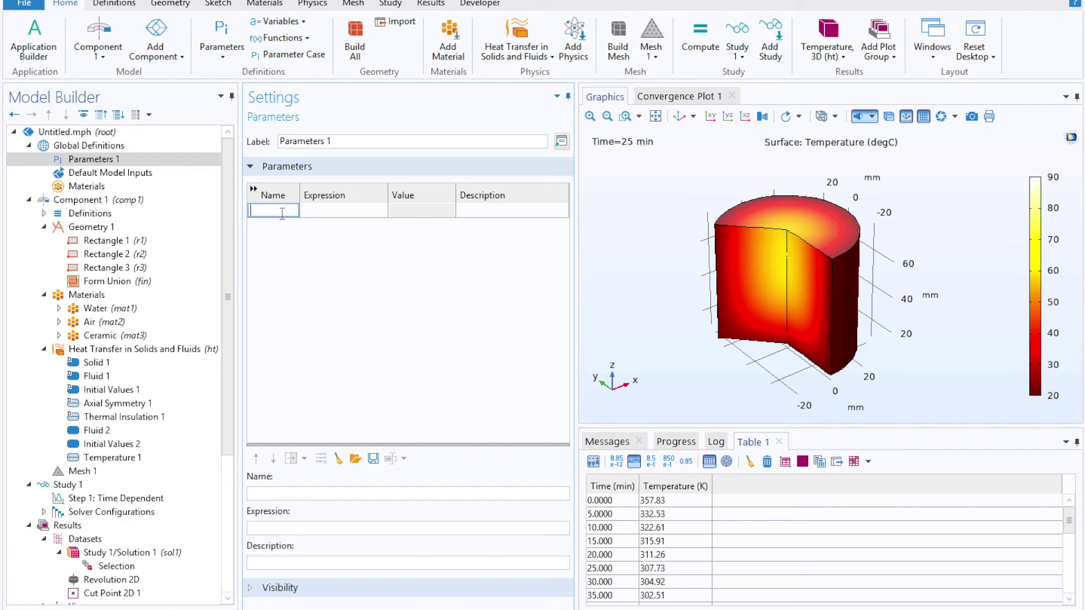
{"action": "type", "text": "rho_mug"}
{"action": "key", "text": "Tab"}
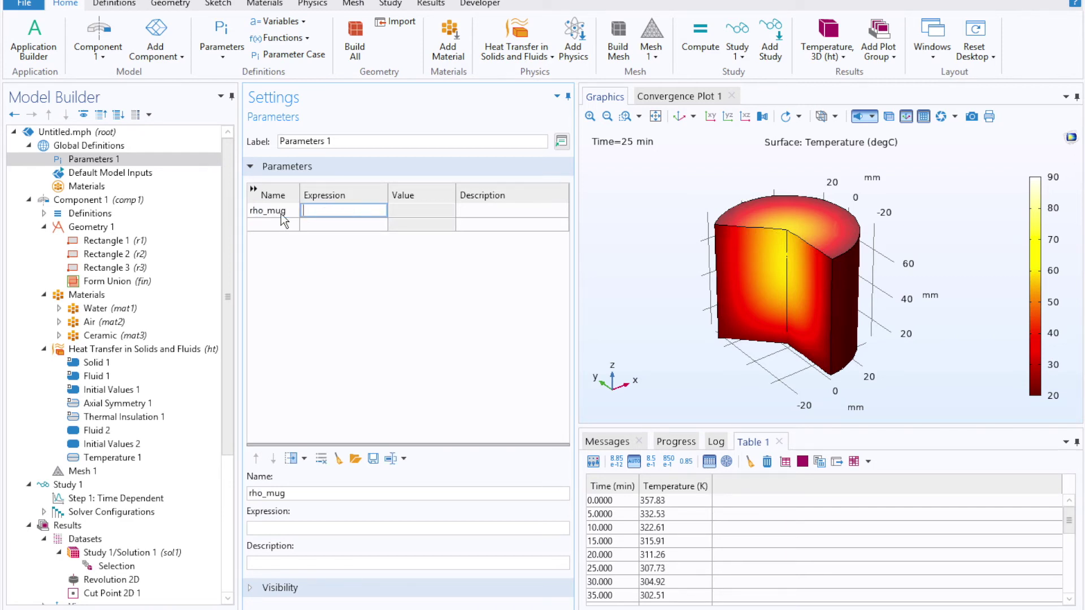
{"action": "type", "text": "1100[kg/m^3]"}
{"action": "left_click", "coordinate": [267, 221]}
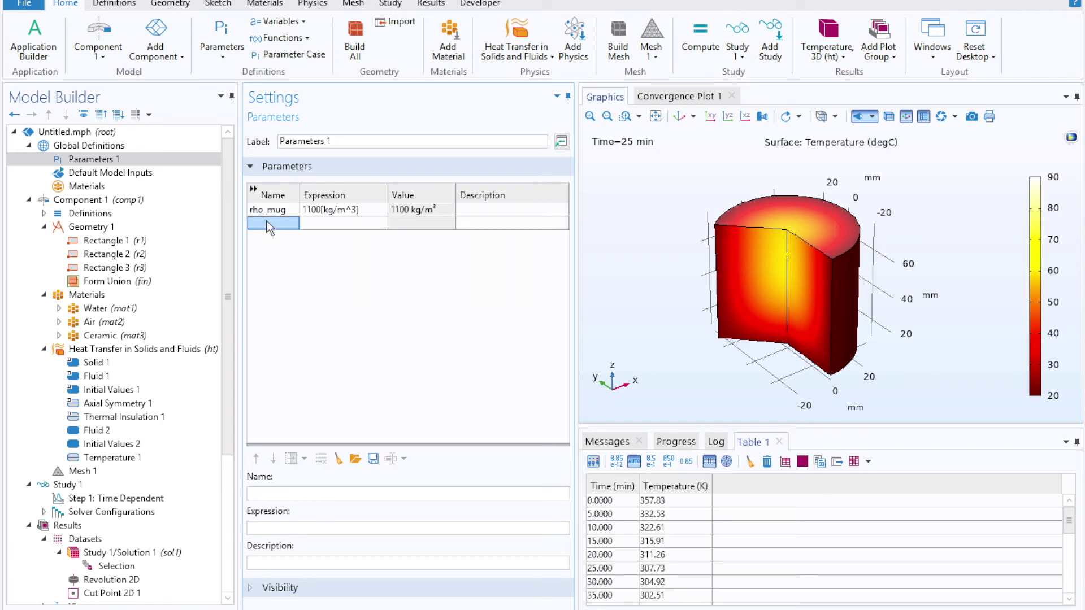
{"action": "type", "text": "T_amb"}
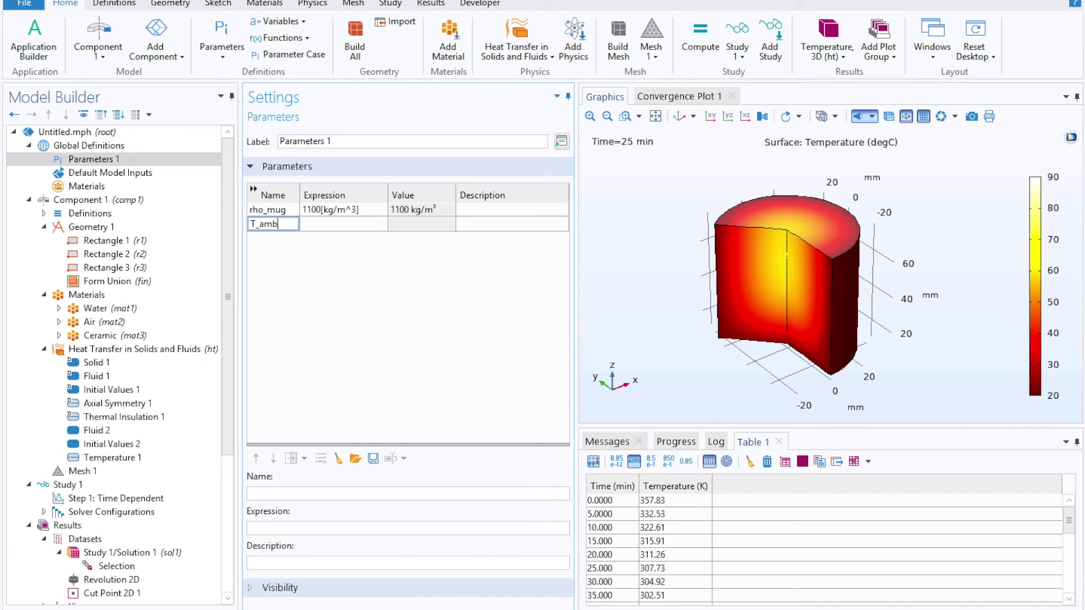
{"action": "key", "text": "Tab"}
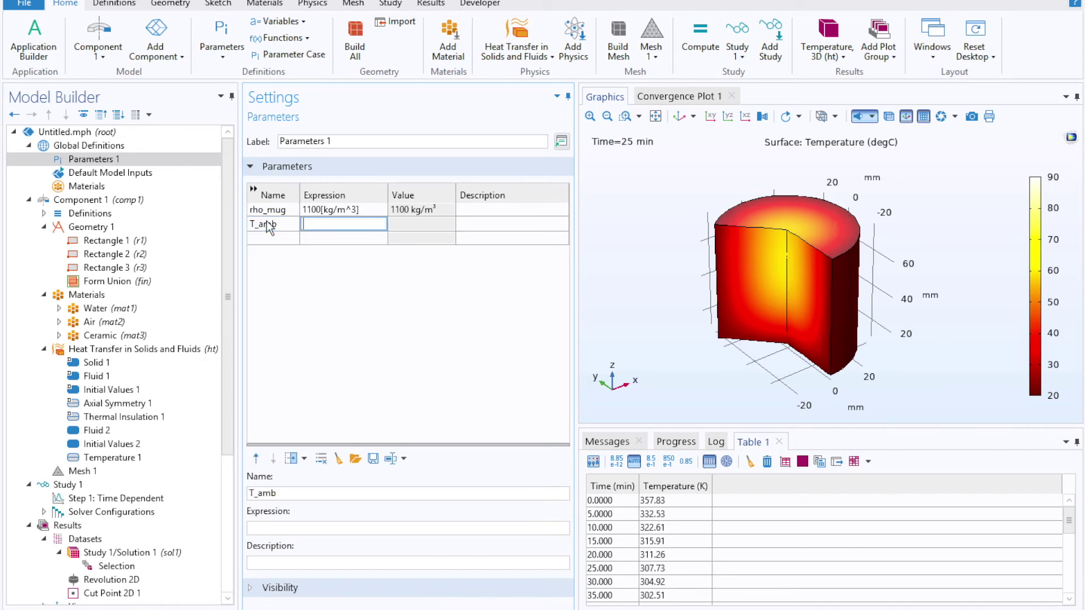
{"action": "type", "text": "20[degC]"}
{"action": "left_click", "coordinate": [283, 242]}
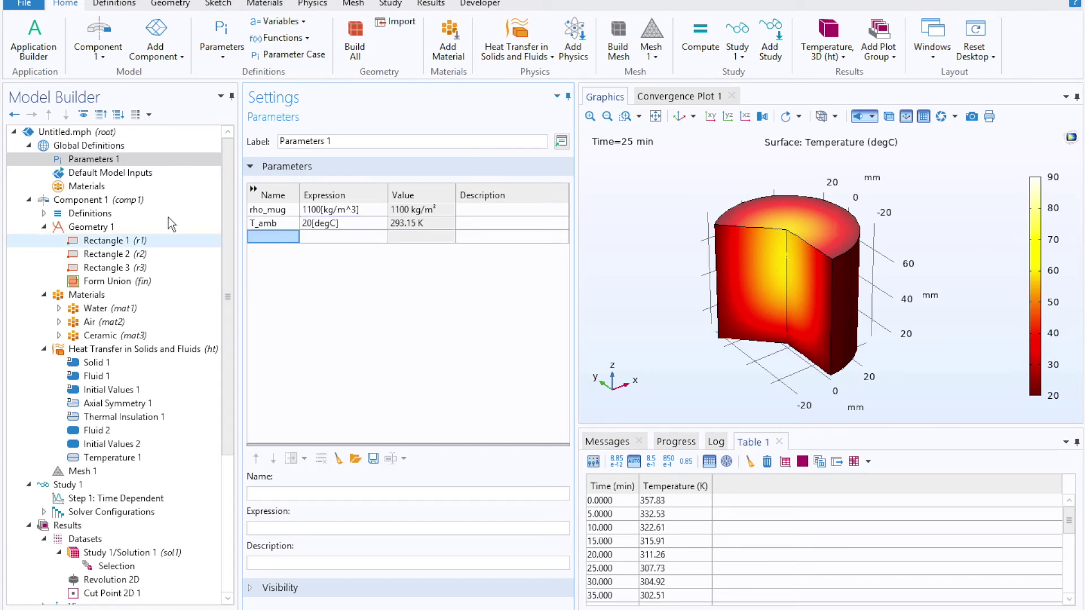
- Set the Ceramic material density to rho_mug instead of 1100
{"action": "left_click", "coordinate": [113, 337]}
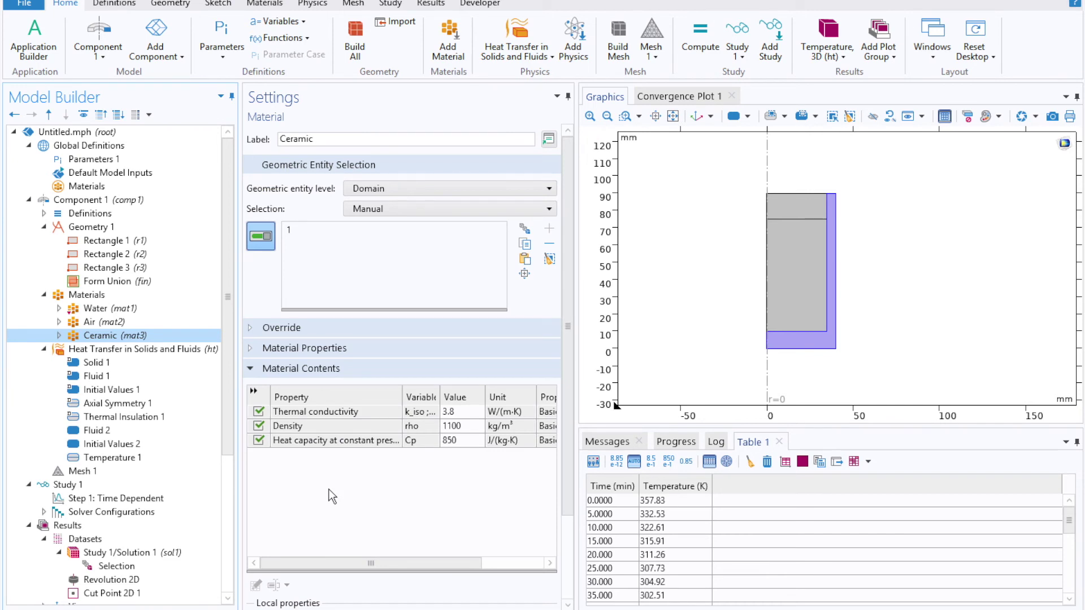
{"action": "left_click", "coordinate": [471, 426]}
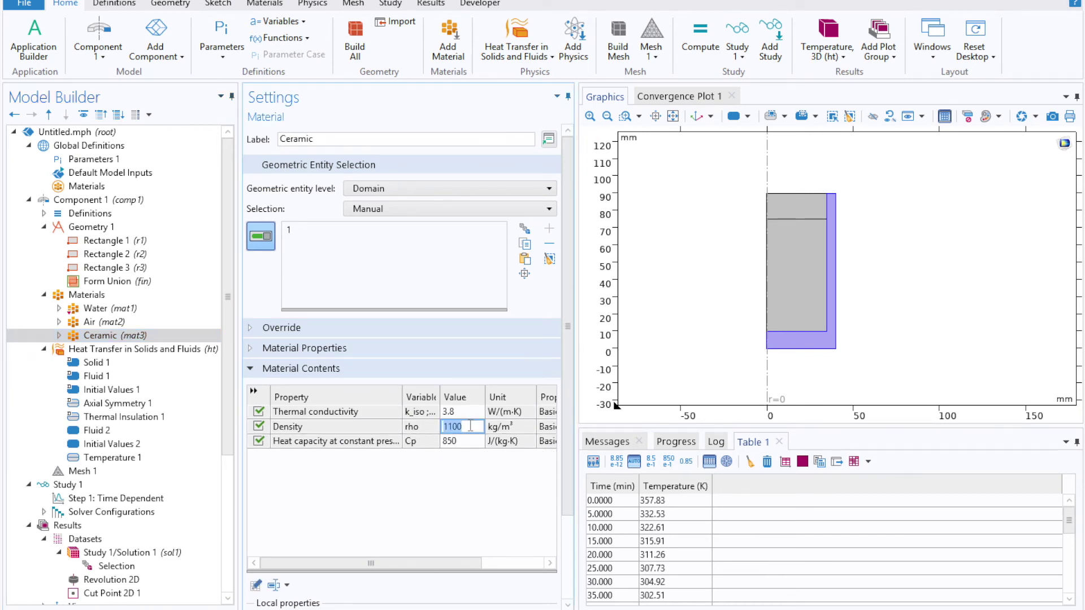
{"action": "key", "text": "BackSpace"}
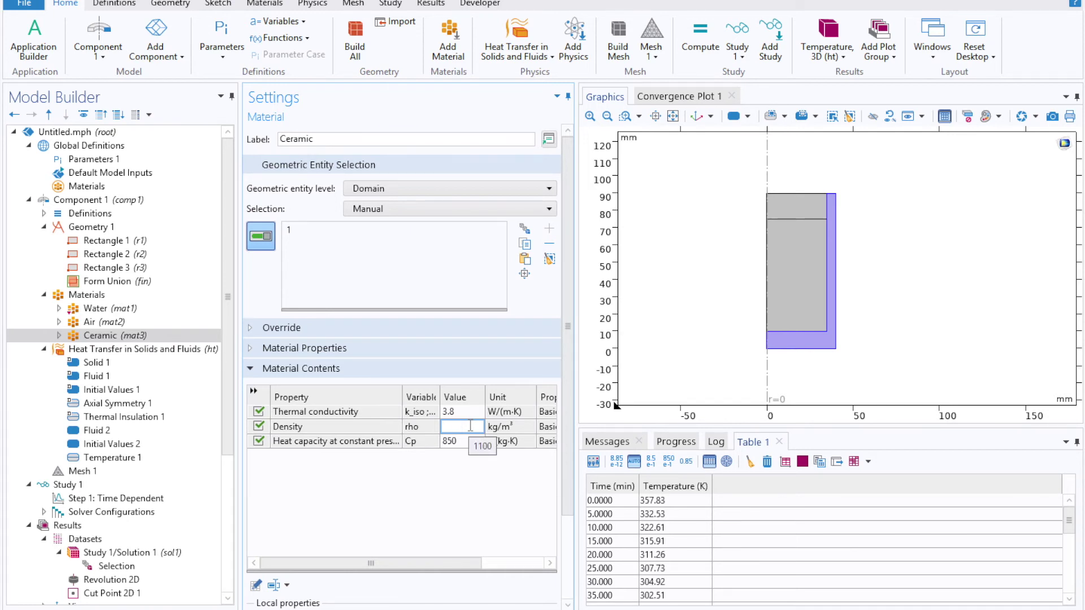
{"action": "type", "text": "rho_mug"}
{"action": "key", "text": "Return"}
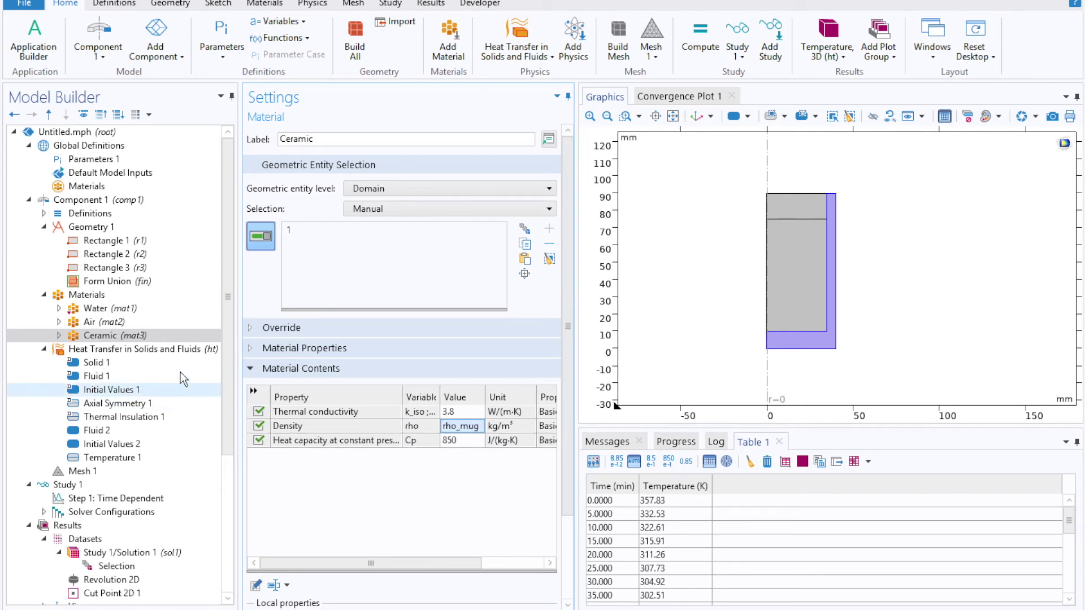
- Replace 20[degC] with T_amb in Initial Values 1 and the Temperature 1 boundary condition
{"action": "left_click", "coordinate": [202, 351]}
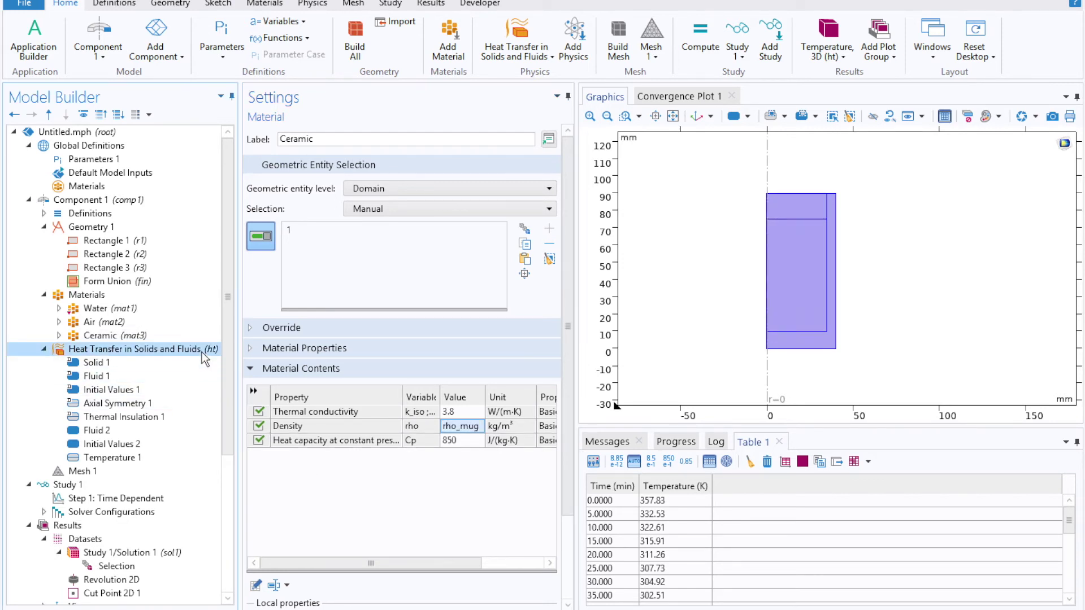
{"action": "left_click", "coordinate": [164, 390]}
{"action": "left_click_drag", "start_coordinate": [303, 393], "coordinate": [275, 393]}
{"action": "key", "text": "BackSpace"}
{"action": "key", "text": "BackSpace"}
{"action": "key", "text": "BackSpace"}
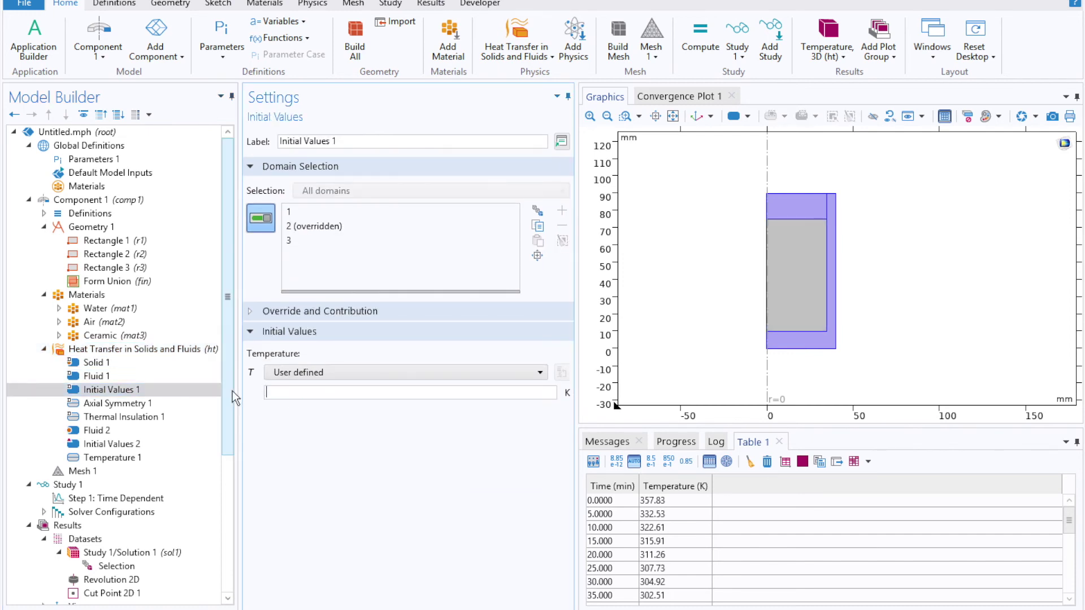
{"action": "type", "text": "T_amb"}
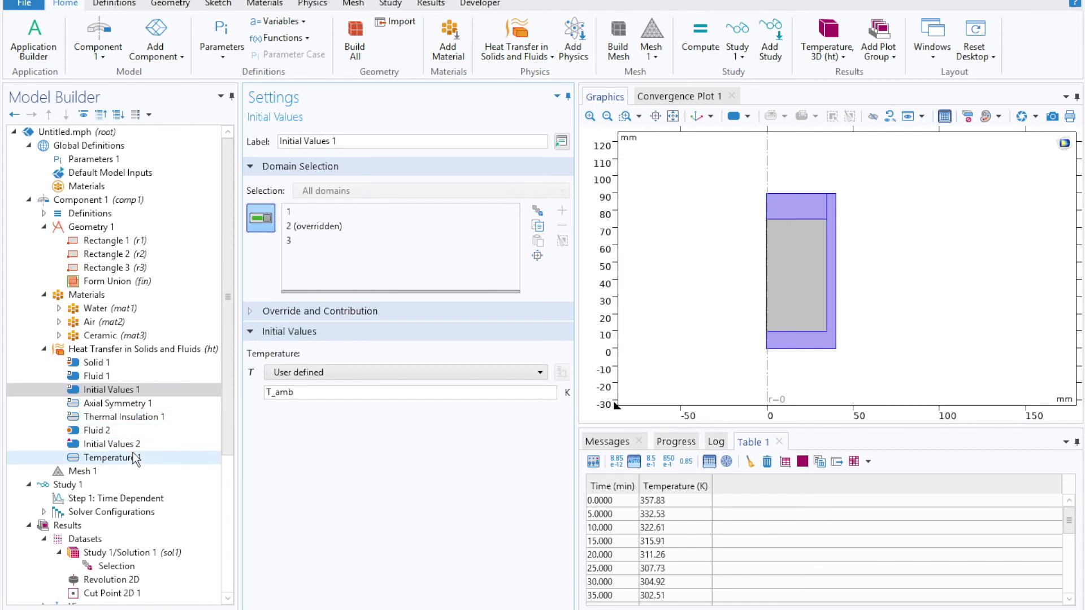
{"action": "left_click", "coordinate": [135, 459]}
{"action": "type", "text": "20[degC]"}
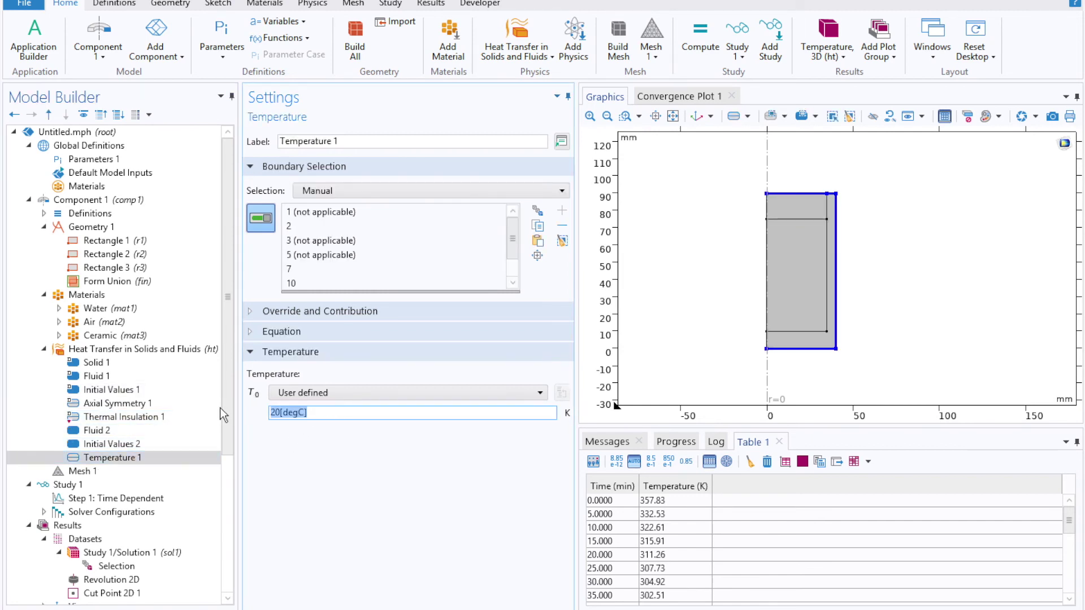
{"action": "type", "text": "T_amb"}
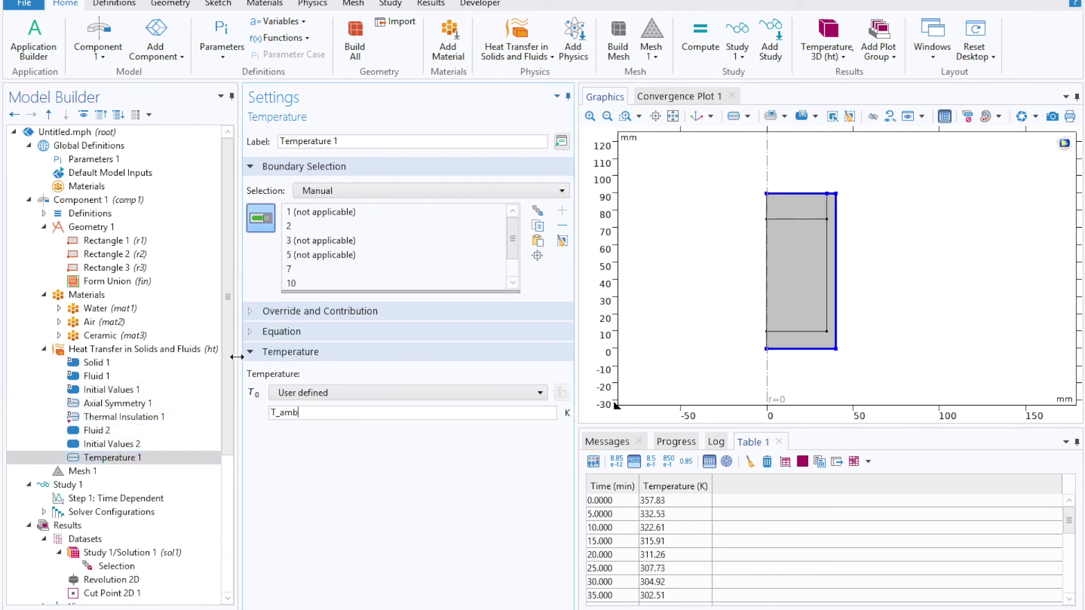
{"action": "left_click_drag", "start_coordinate": [228, 362], "coordinate": [407, 466]}
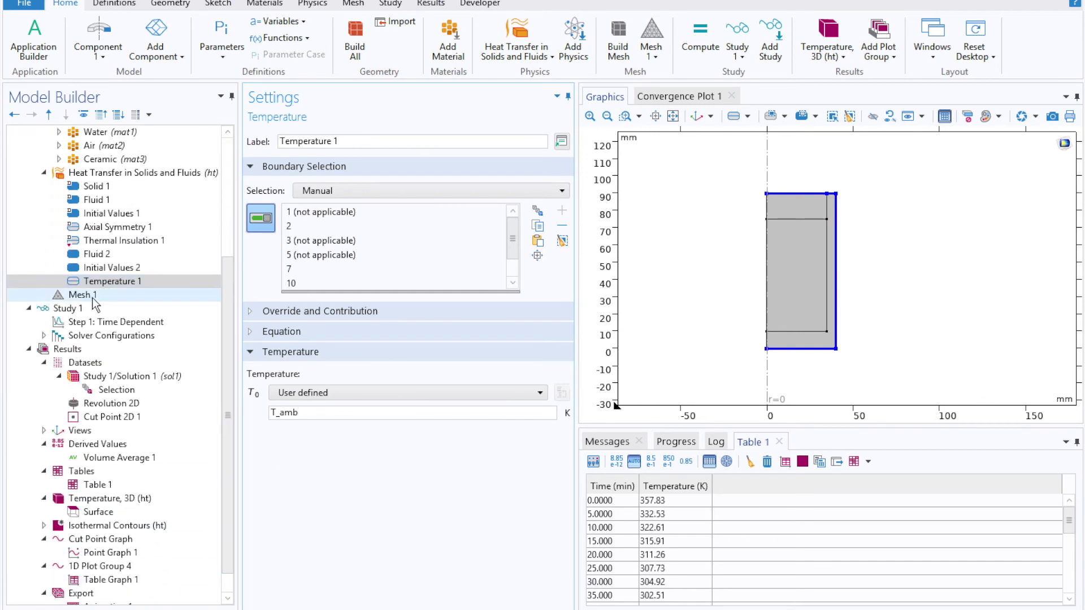
{"action": "left_click", "coordinate": [85, 309]}
- Add a Parametric Sweep to Study 1 with rho_mug values 900, 1000, 1100, 1200, 1300
{"action": "right_click", "coordinate": [80, 311]}
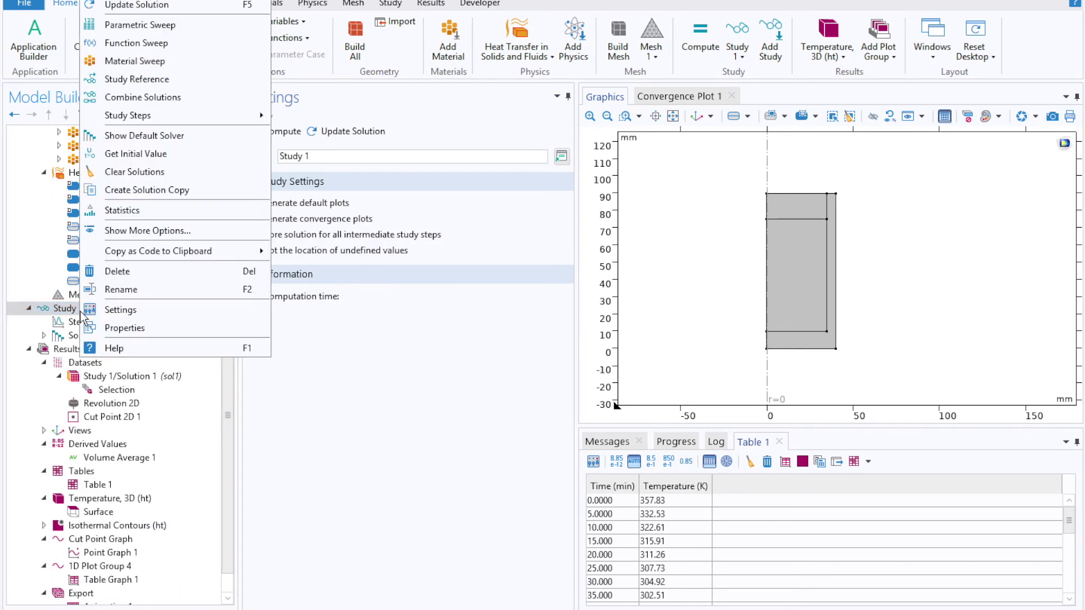
{"action": "left_click", "coordinate": [178, 26]}
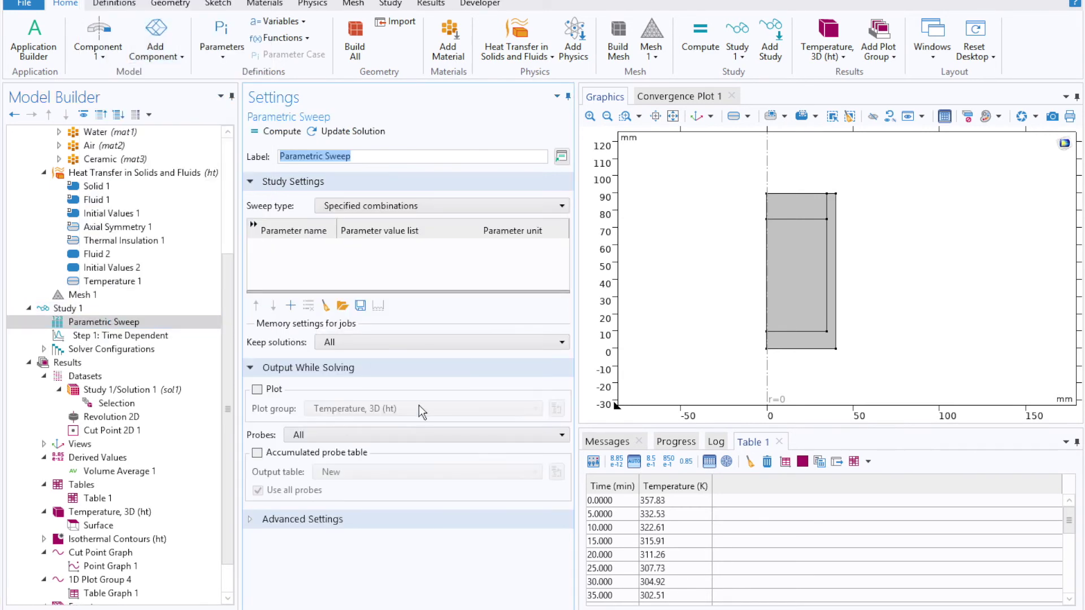
{"action": "left_click", "coordinate": [291, 305]}
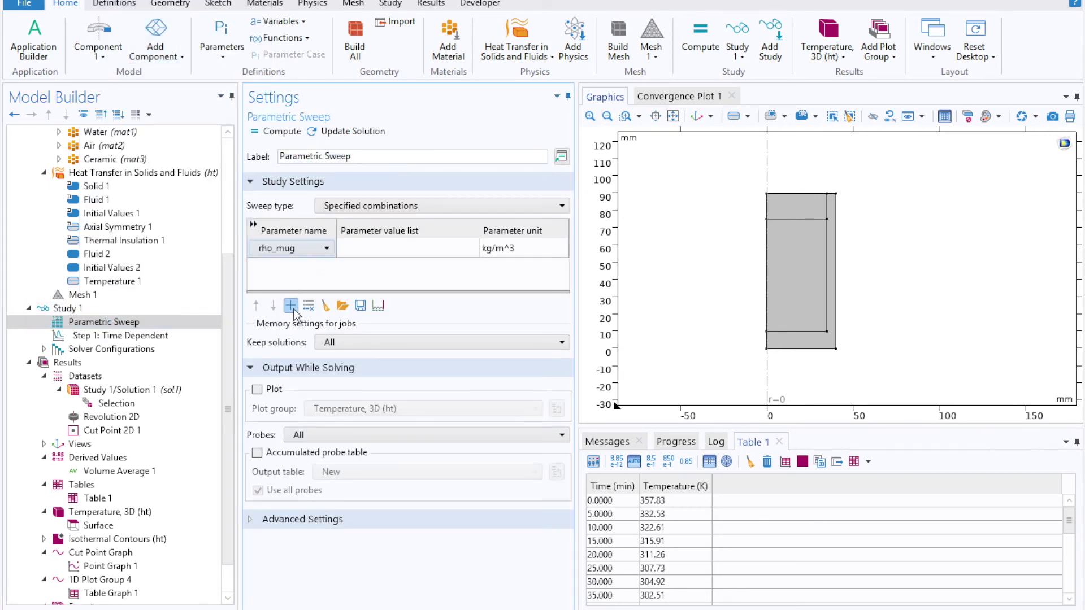
{"action": "left_click", "coordinate": [290, 305]}
{"action": "left_click", "coordinate": [324, 254]}
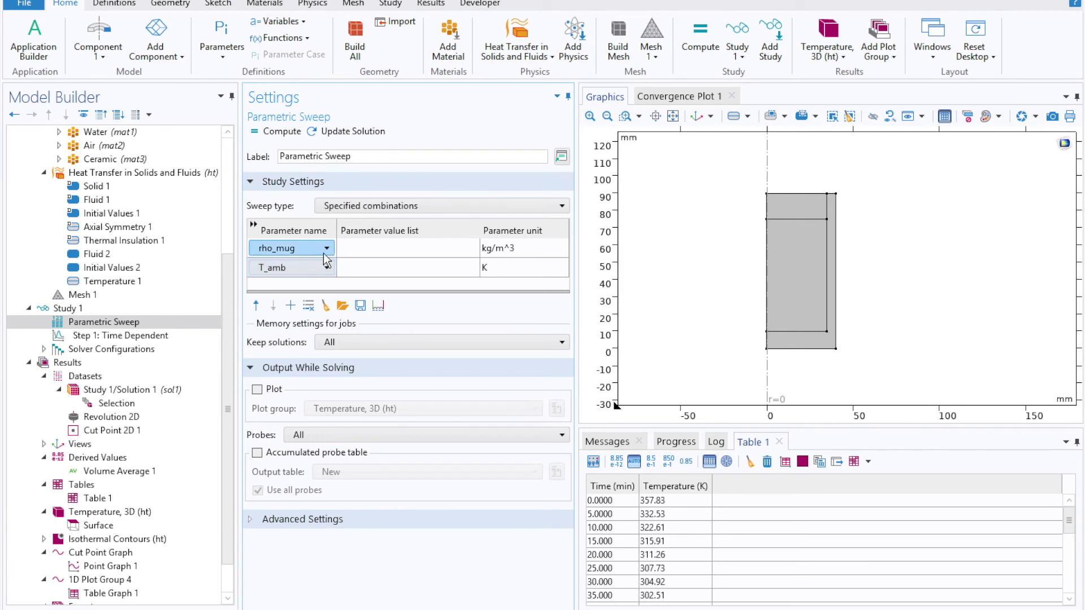
{"action": "left_click", "coordinate": [371, 252]}
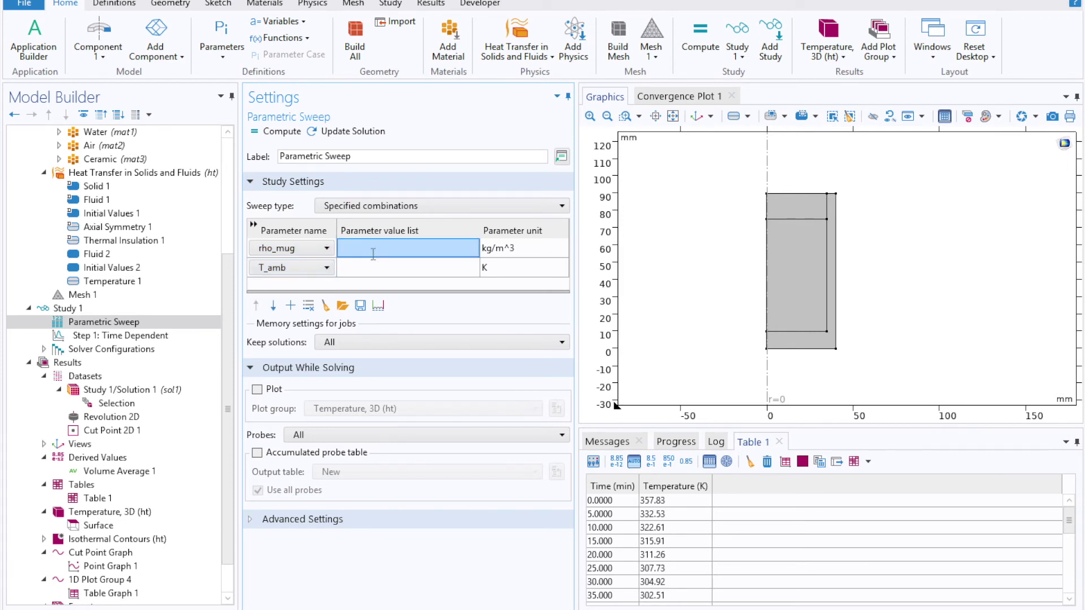
{"action": "type", "text": "900"}
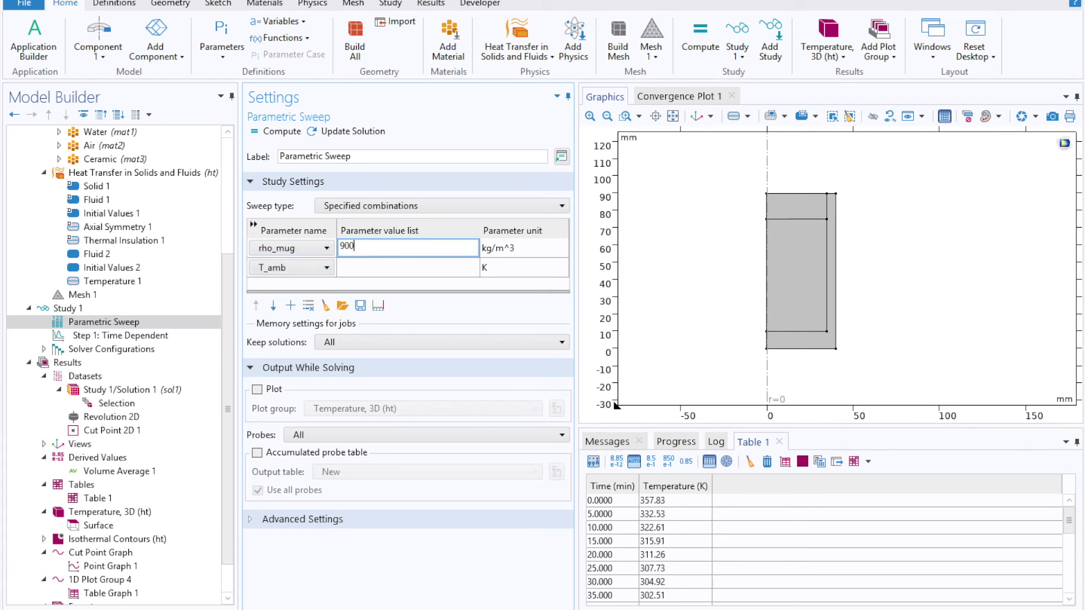
{"action": "type", "text": ",1000,1100,1200,1300"}
{"action": "left_click", "coordinate": [368, 264]}
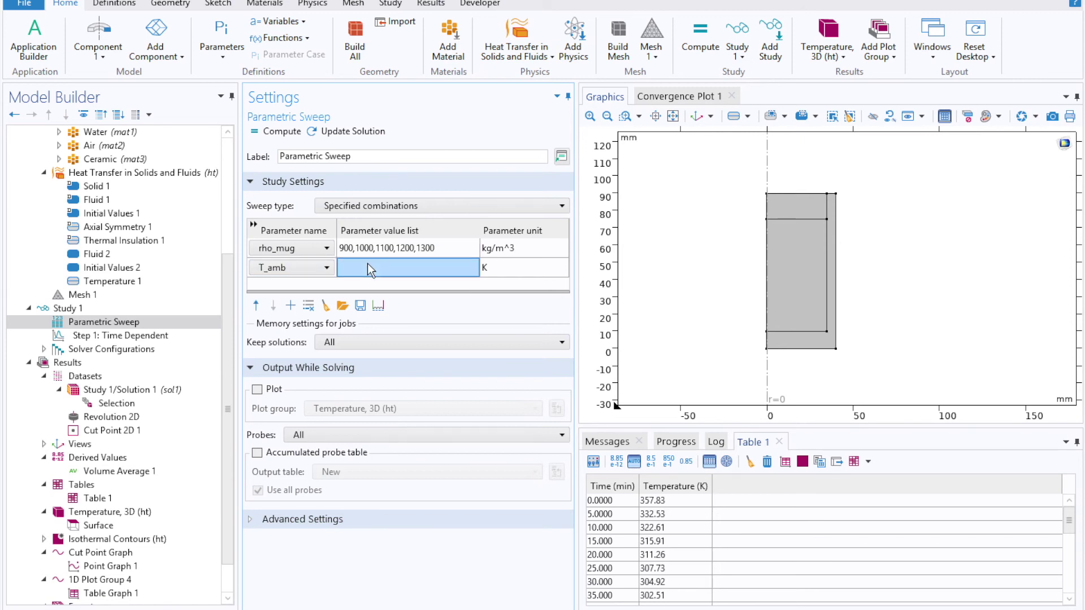
- Give T_amb the sweep values 18, 20, 25 with unit degC
{"action": "left_click", "coordinate": [367, 265]}
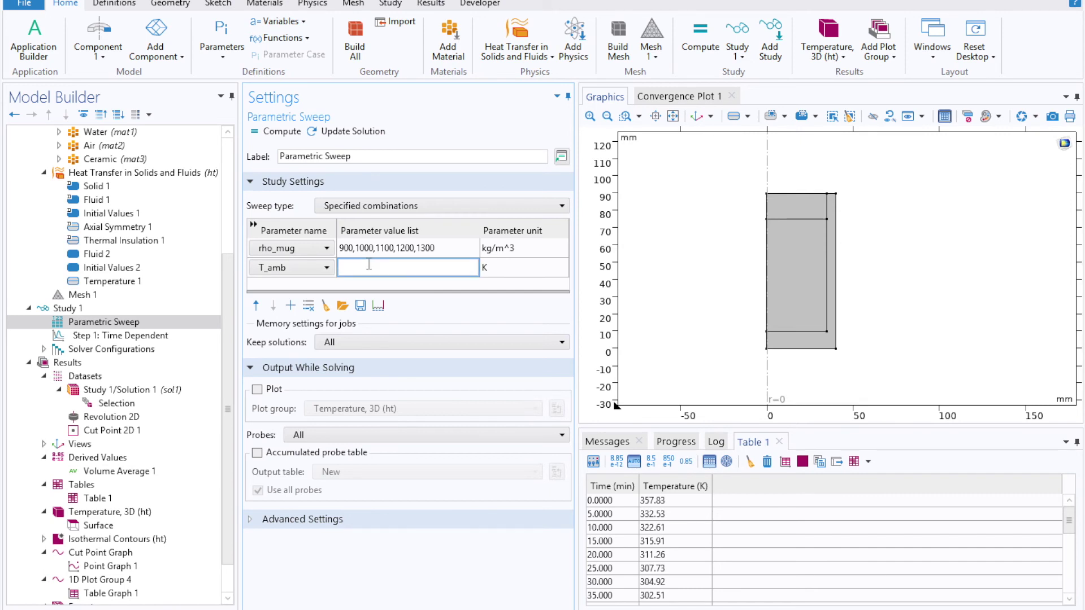
{"action": "type", "text": "18,20,25"}
{"action": "left_click", "coordinate": [543, 267]}
{"action": "key", "text": "BackSpace"}
{"action": "type", "text": "degC"}
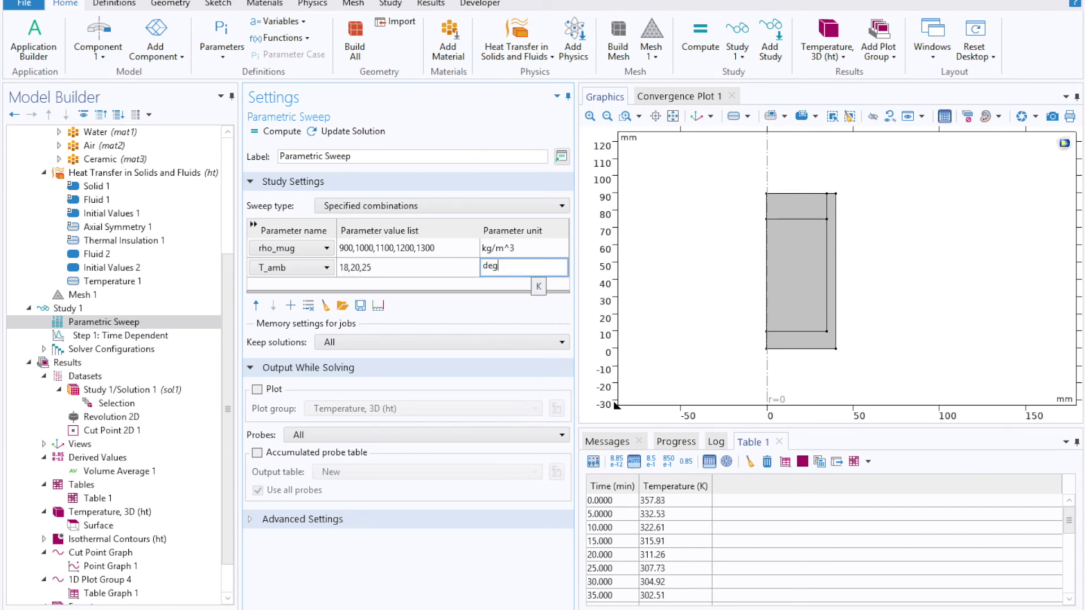
{"action": "left_click", "coordinate": [393, 270]}
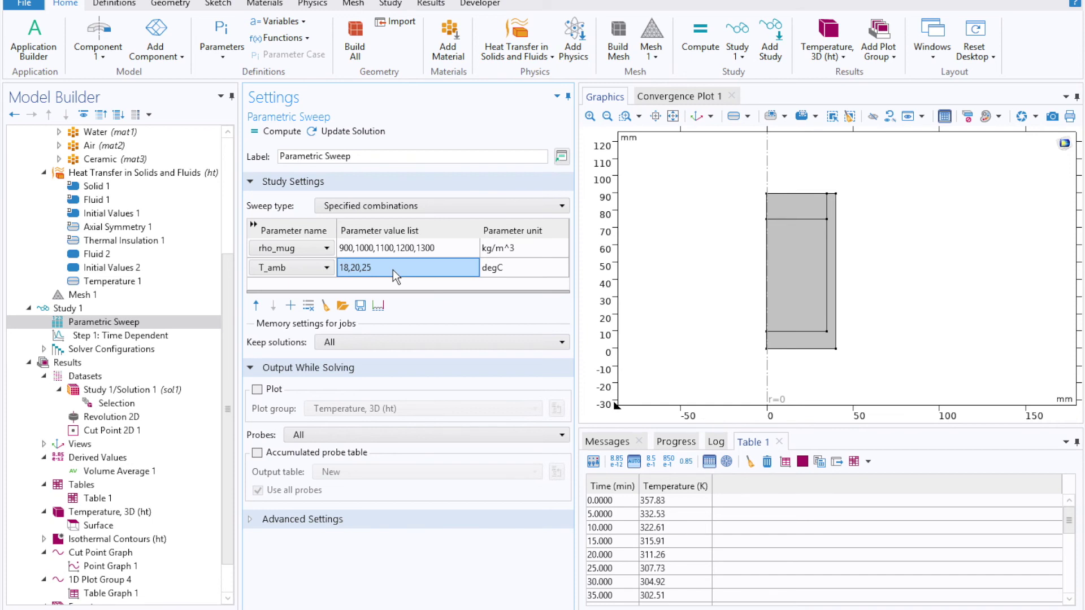
- After the unequal list length error, set the sweep type to All combinations
{"action": "left_click", "coordinate": [275, 130]}
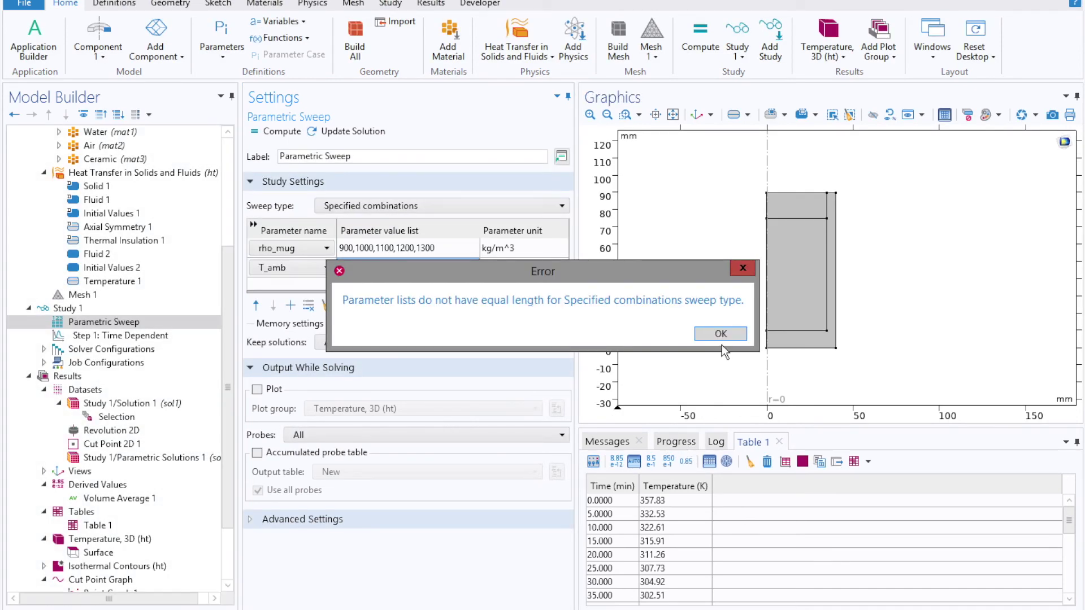
{"action": "left_click", "coordinate": [720, 334]}
{"action": "left_click", "coordinate": [431, 207]}
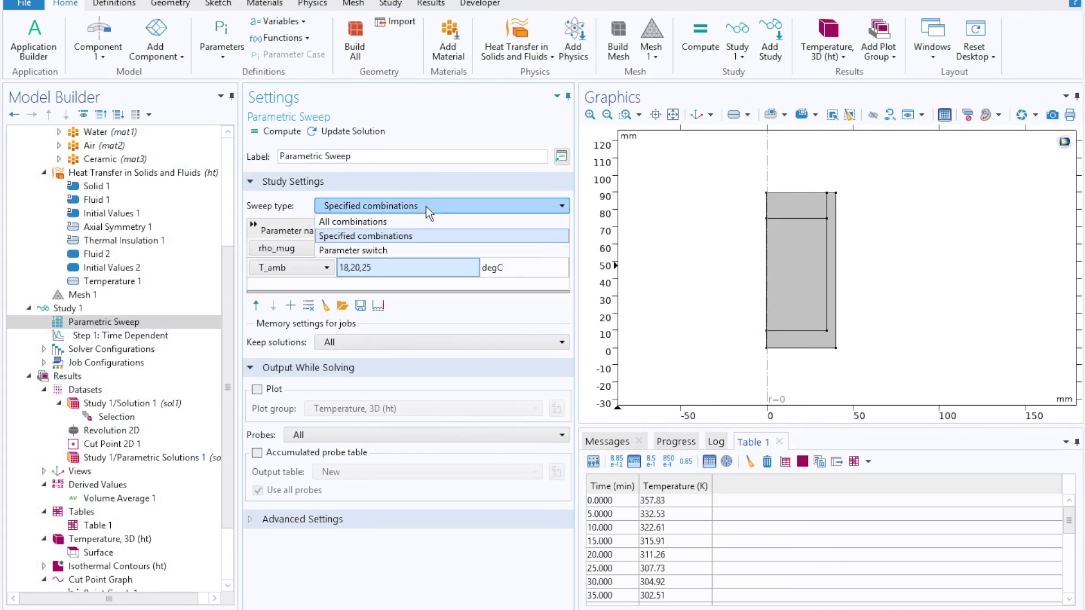
{"action": "left_click", "coordinate": [394, 225]}
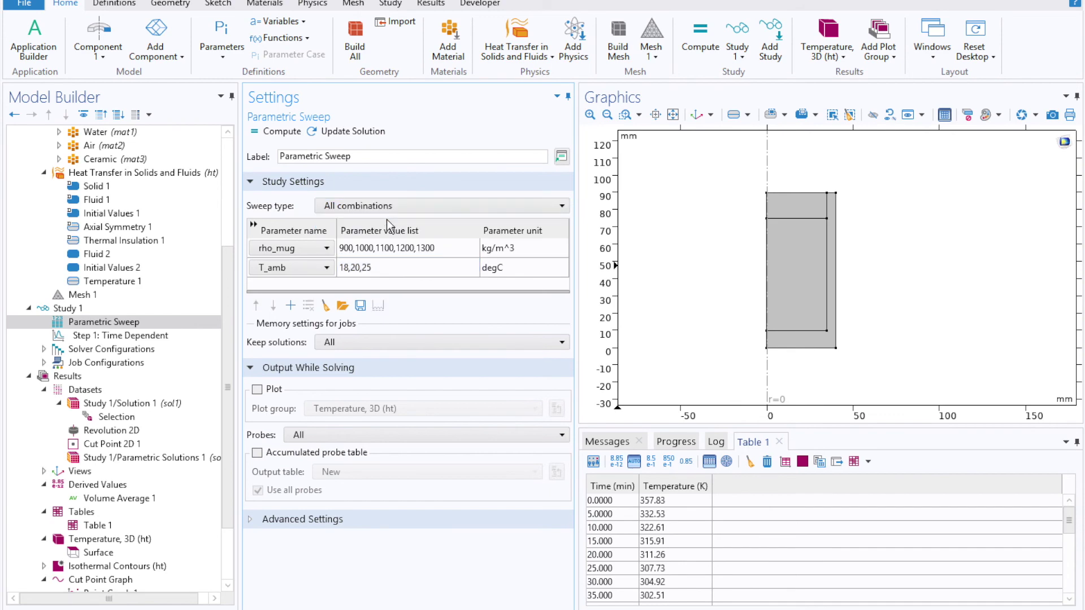
- Compute the parametric sweep, watching Progress and Convergence Plot 1 until it finishes
{"action": "left_click", "coordinate": [281, 134]}
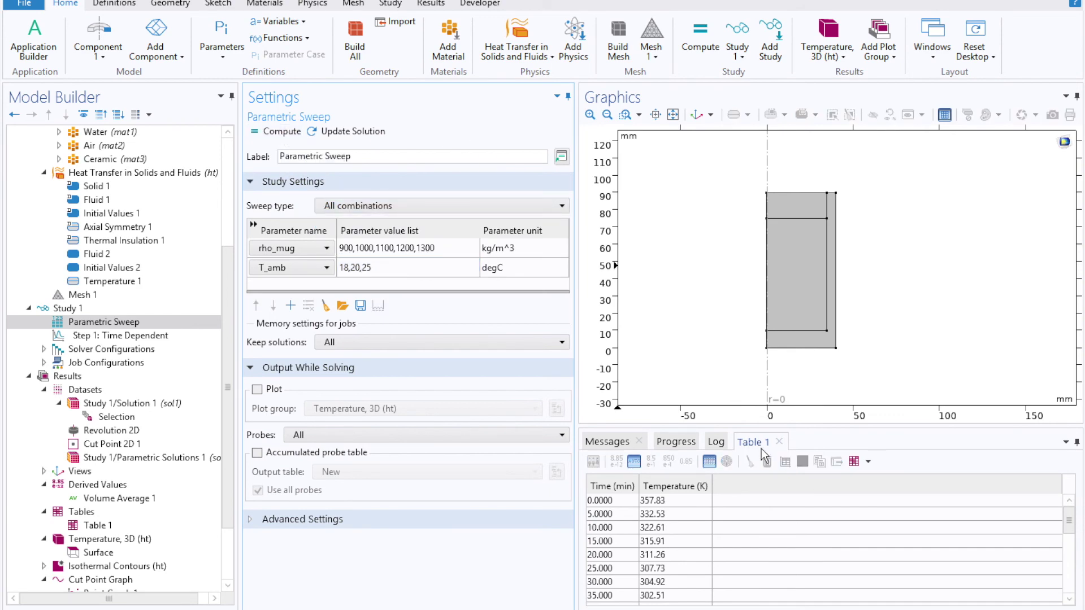
{"action": "left_click", "coordinate": [678, 445]}
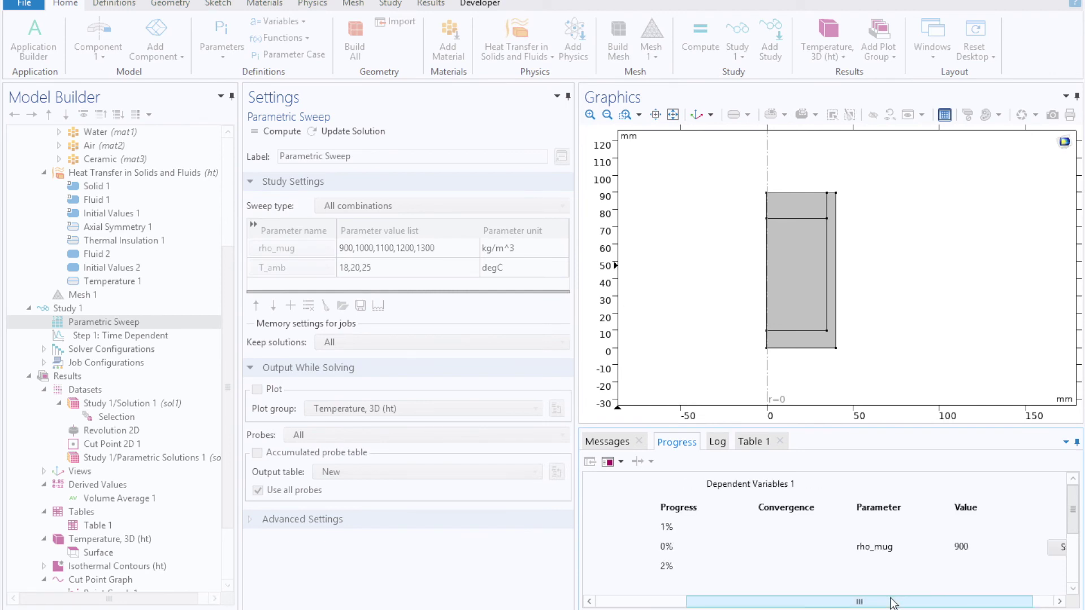
{"action": "left_click_drag", "start_coordinate": [893, 603], "coordinate": [819, 599]}
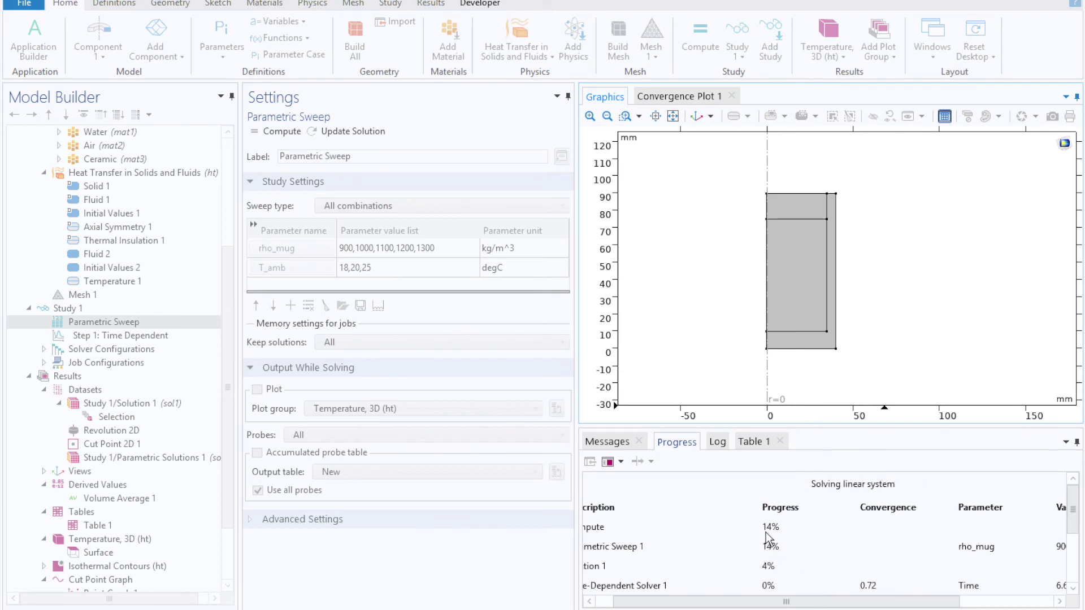
{"action": "left_click", "coordinate": [695, 102]}
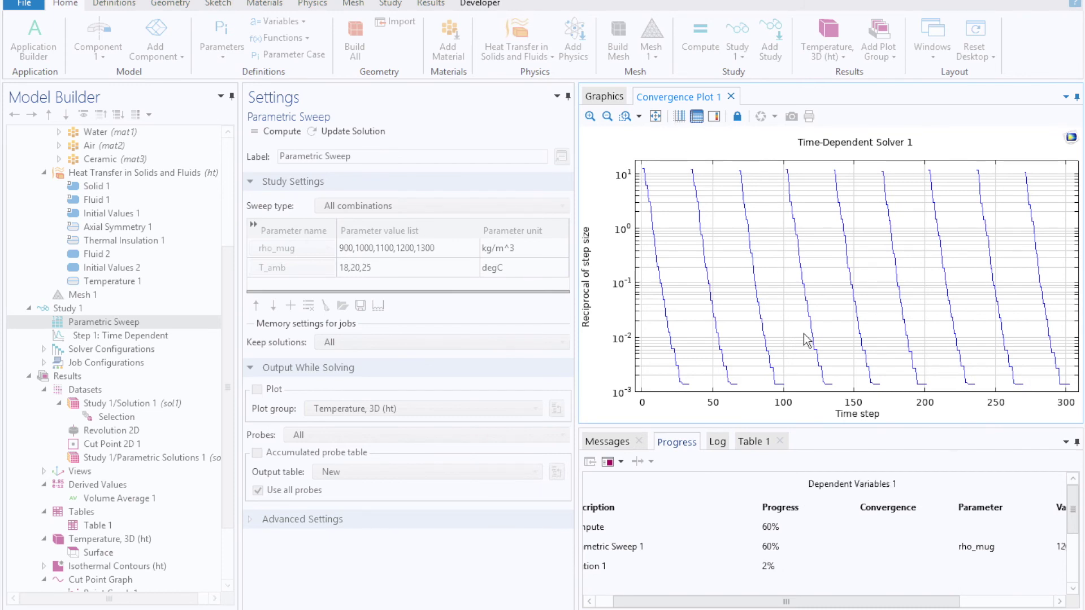
{"action": "left_click", "coordinate": [615, 98]}
{"action": "left_click_drag", "start_coordinate": [819, 603], "coordinate": [878, 605]}
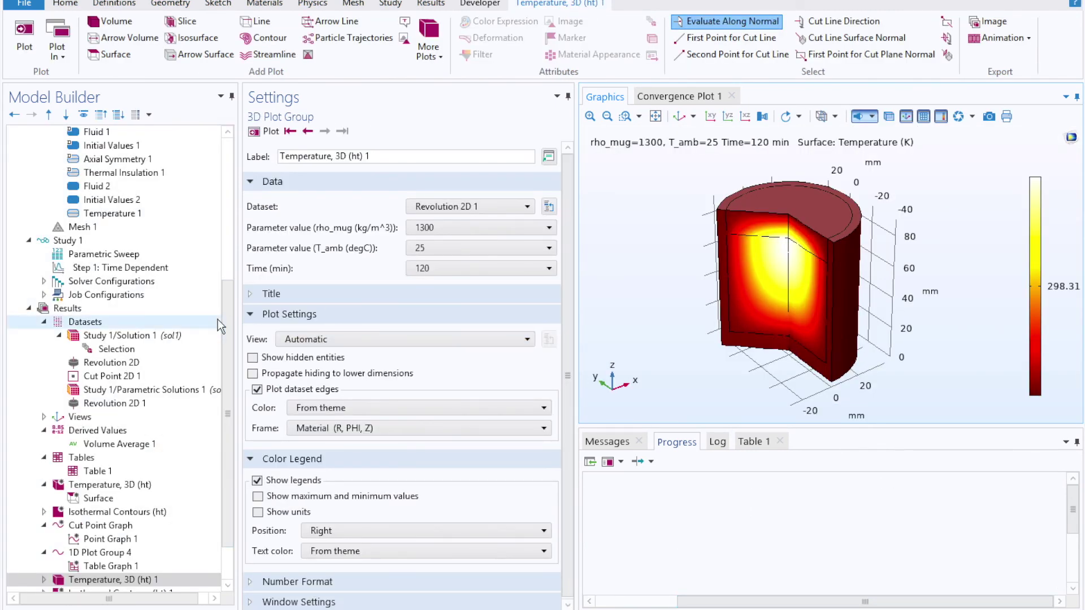
- Switch Cut Point 2D 1 to Study 1/Parametric Solutions 1 (sol2) and replot the Cut Point Graph
{"action": "scroll", "coordinate": [235, 391], "scroll_direction": "down", "scroll_amount": 1}
{"action": "scroll", "coordinate": [235, 392], "scroll_direction": "down", "scroll_amount": 1}
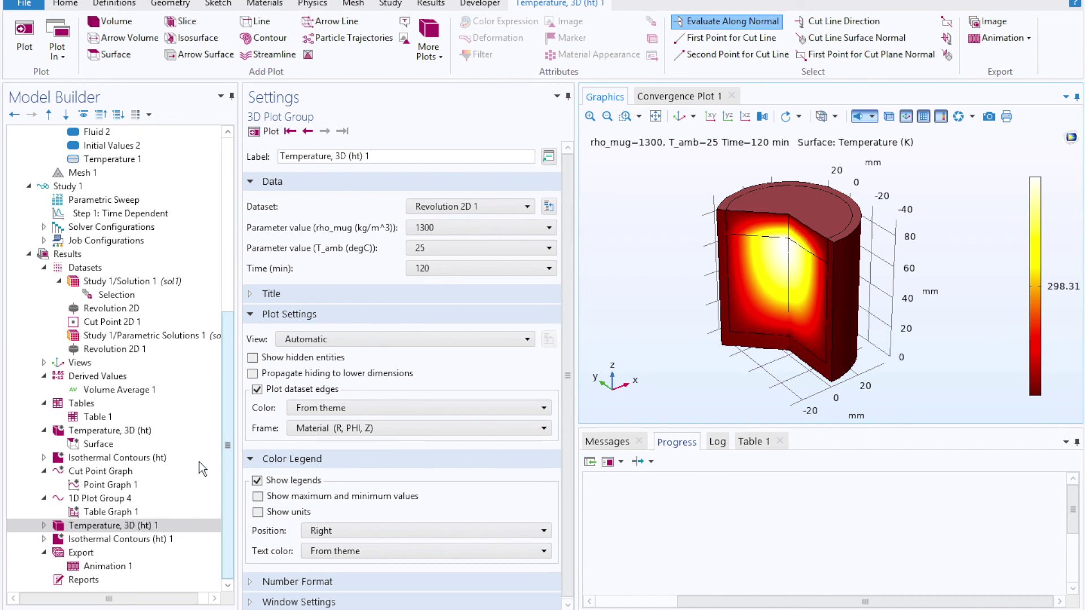
{"action": "left_click", "coordinate": [167, 321]}
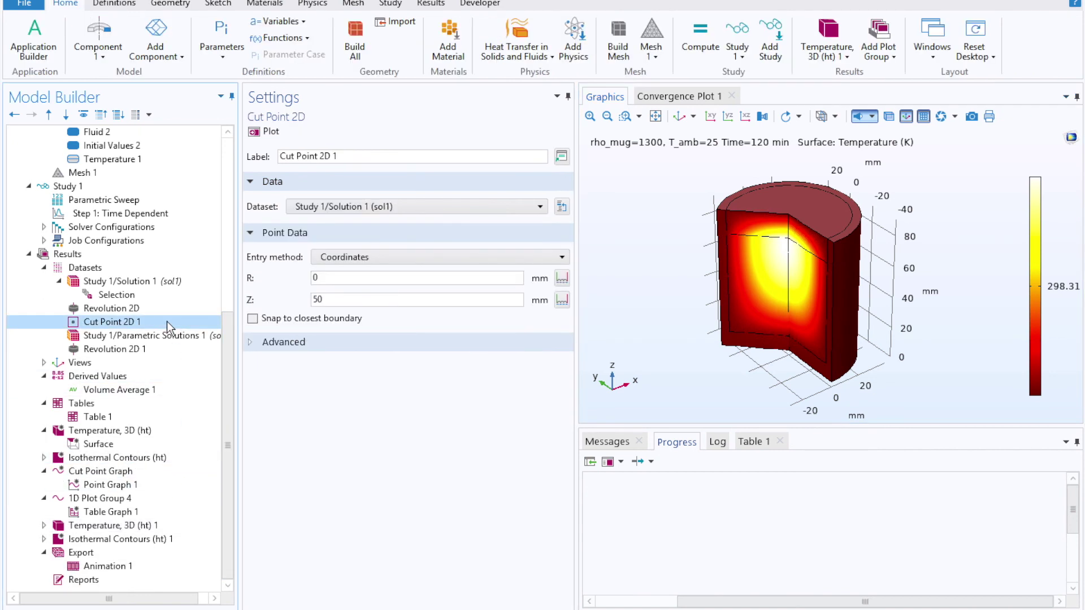
{"action": "left_click", "coordinate": [334, 208]}
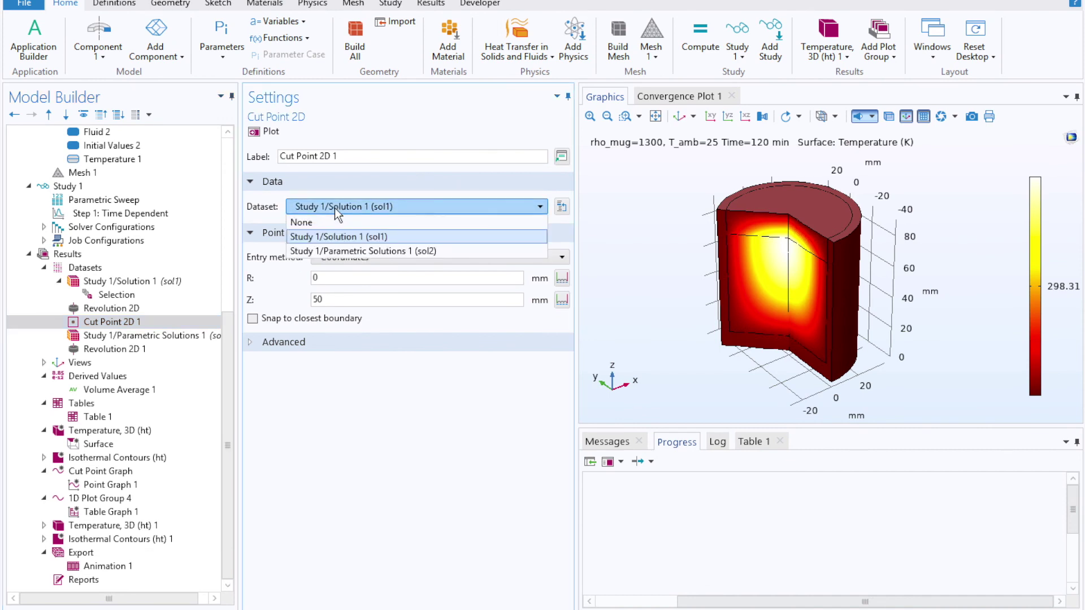
{"action": "left_click", "coordinate": [332, 249]}
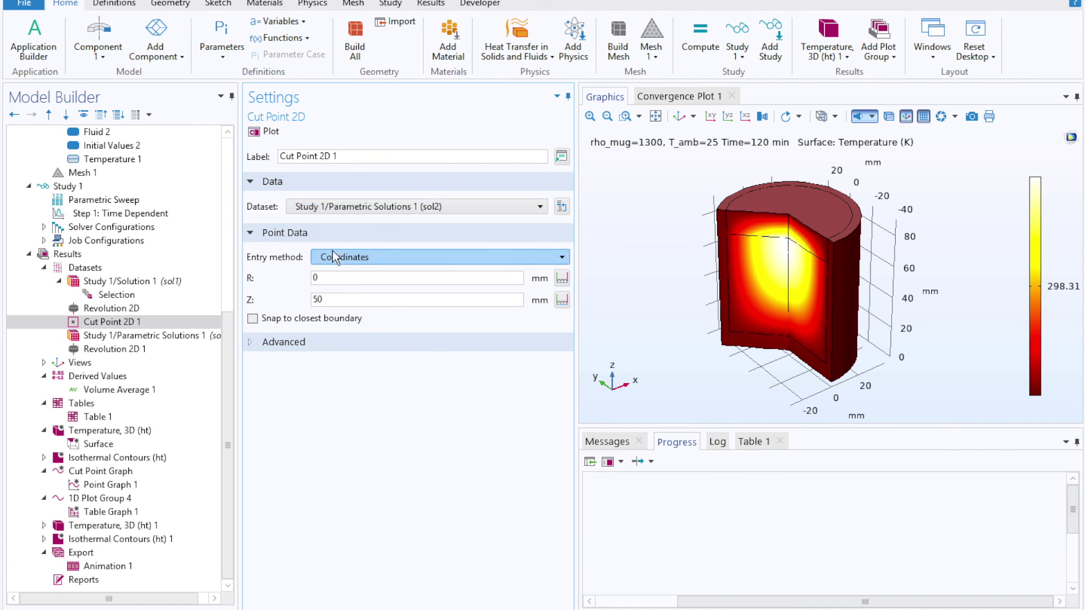
{"action": "left_click", "coordinate": [163, 473]}
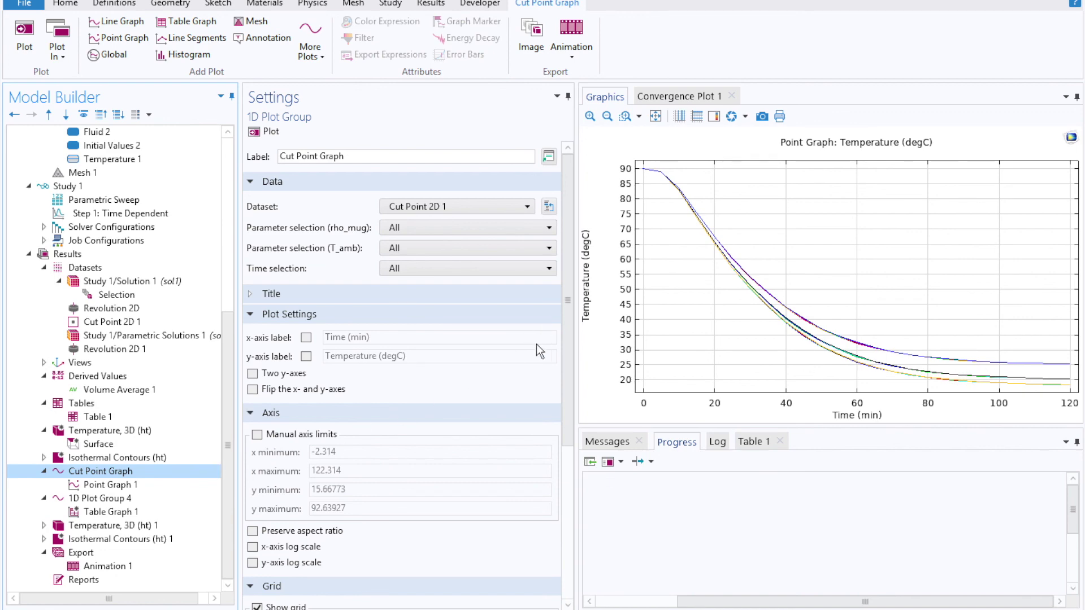
- Turn on Show legends for Point Graph 1 and enlarge the Graphics window
{"action": "left_click_drag", "start_coordinate": [566, 401], "coordinate": [566, 554]}
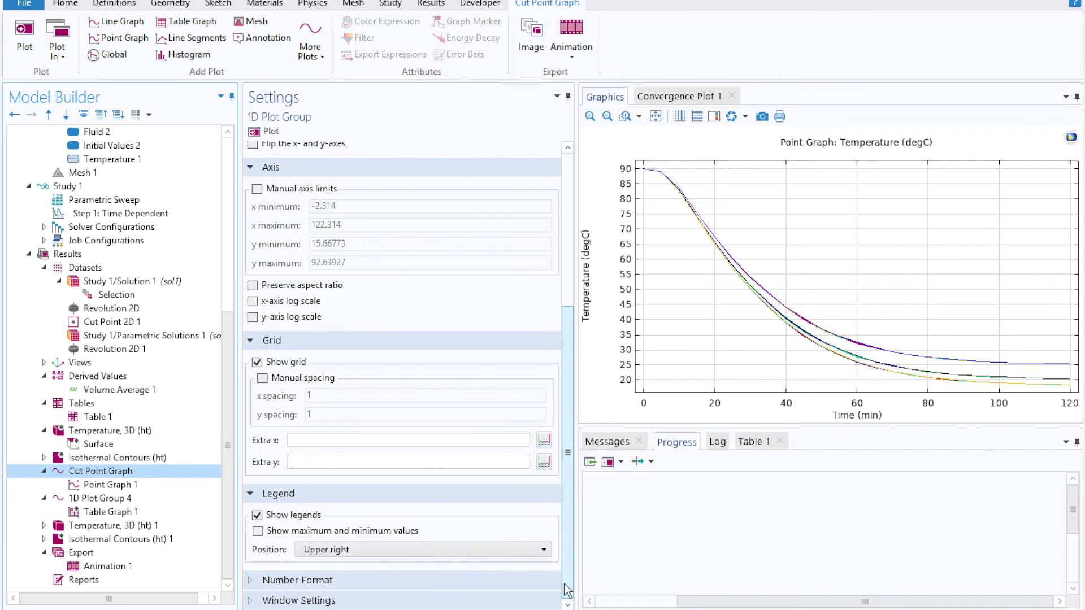
{"action": "left_click", "coordinate": [113, 485]}
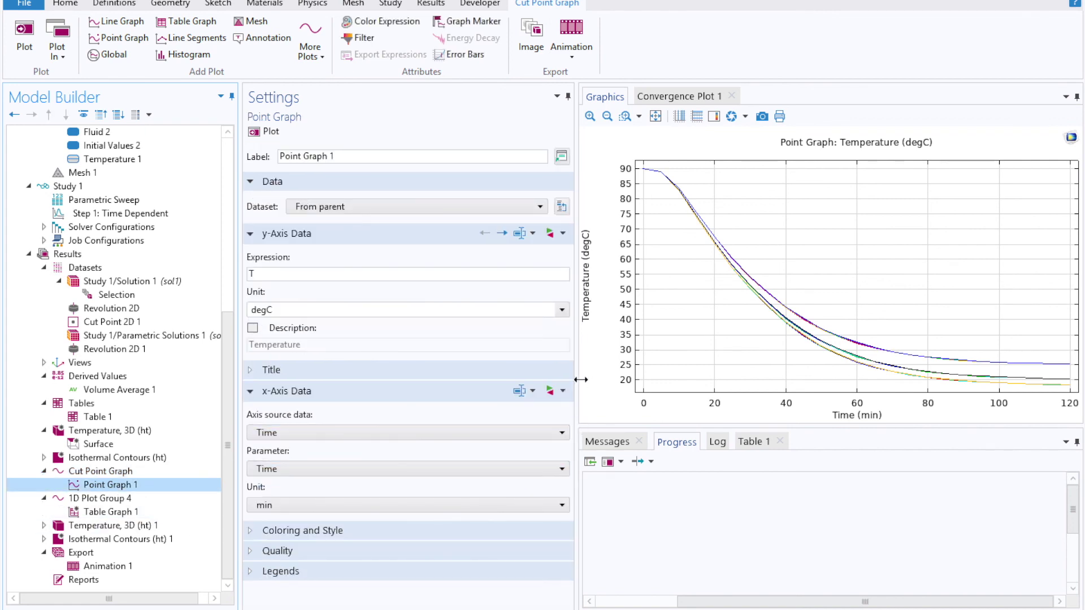
{"action": "left_click", "coordinate": [252, 571]}
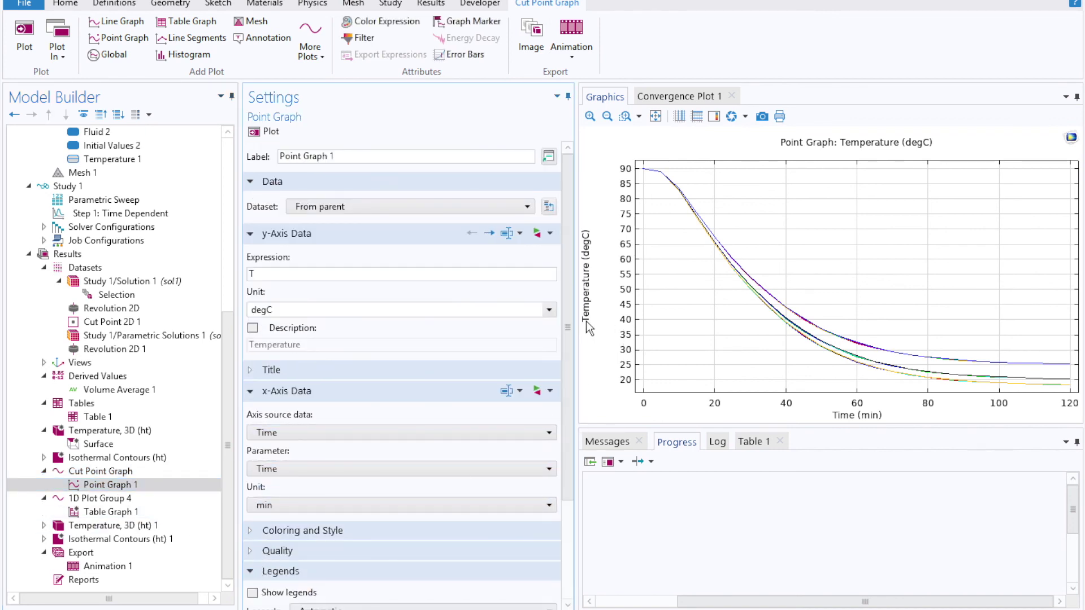
{"action": "scroll", "coordinate": [570, 419], "scroll_direction": "down", "scroll_amount": 3}
{"action": "left_click", "coordinate": [253, 459]}
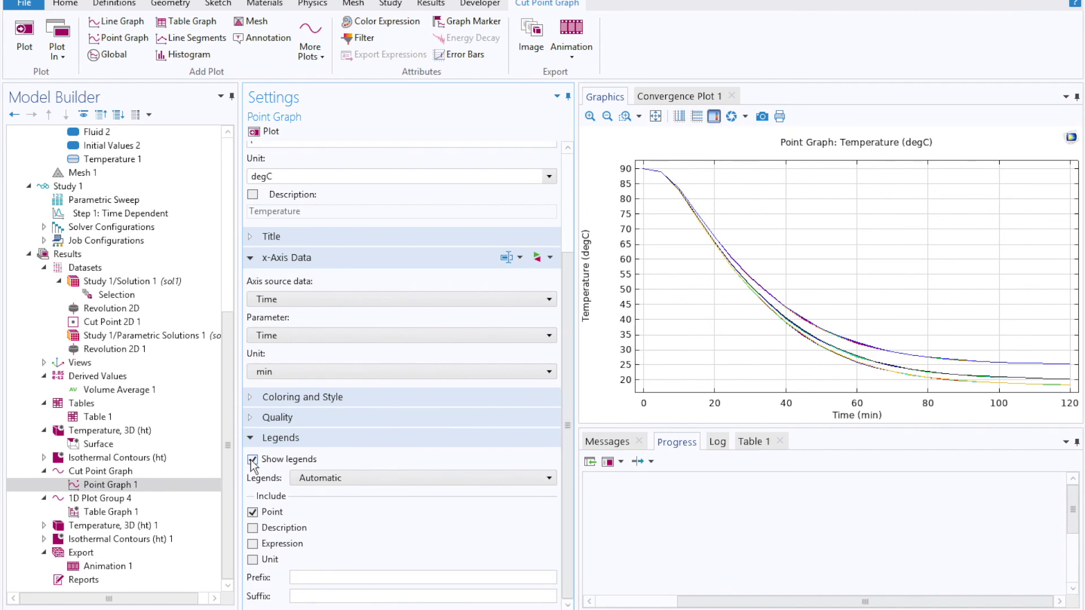
{"action": "left_click_drag", "start_coordinate": [730, 431], "coordinate": [725, 588]}
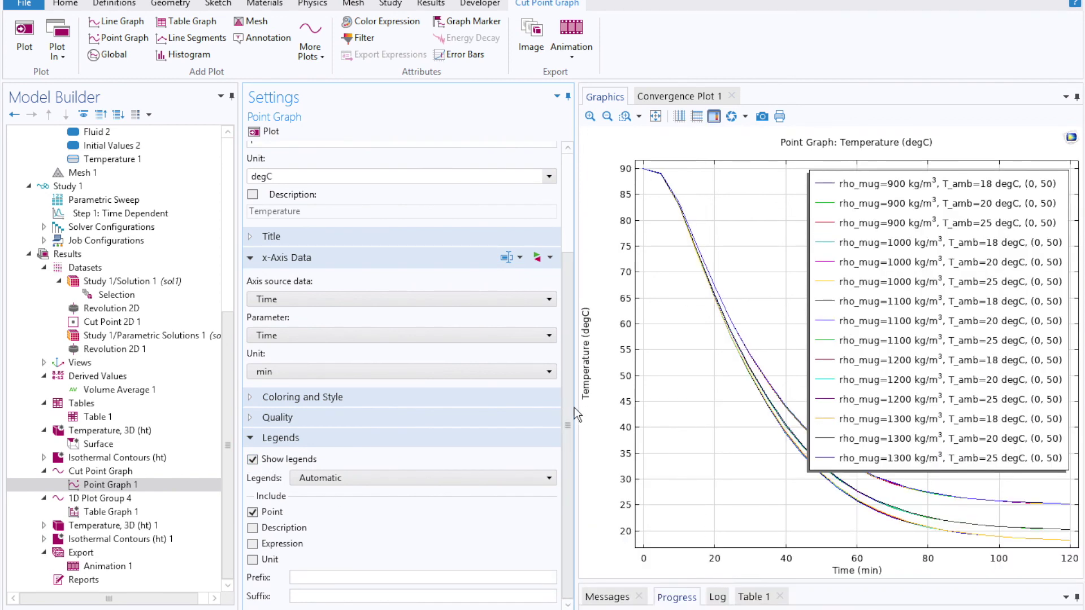
{"action": "left_click_drag", "start_coordinate": [574, 407], "coordinate": [402, 513]}
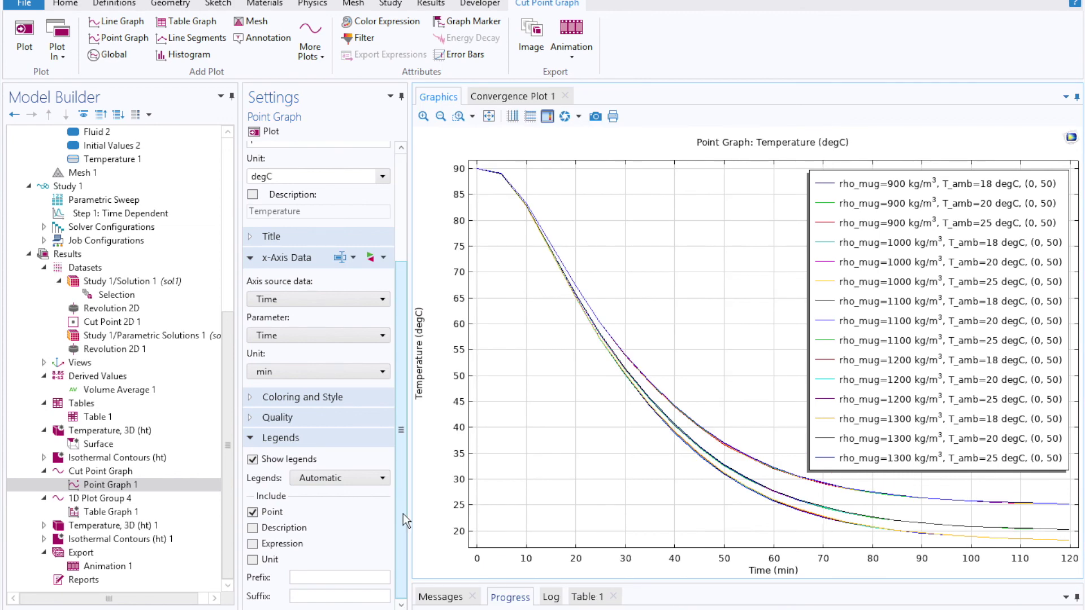
{"action": "left_click", "coordinate": [96, 486]}
- Add Table Graph 1's plot data as a Plot 1 text export and widen its settings
{"action": "right_click", "coordinate": [96, 486]}
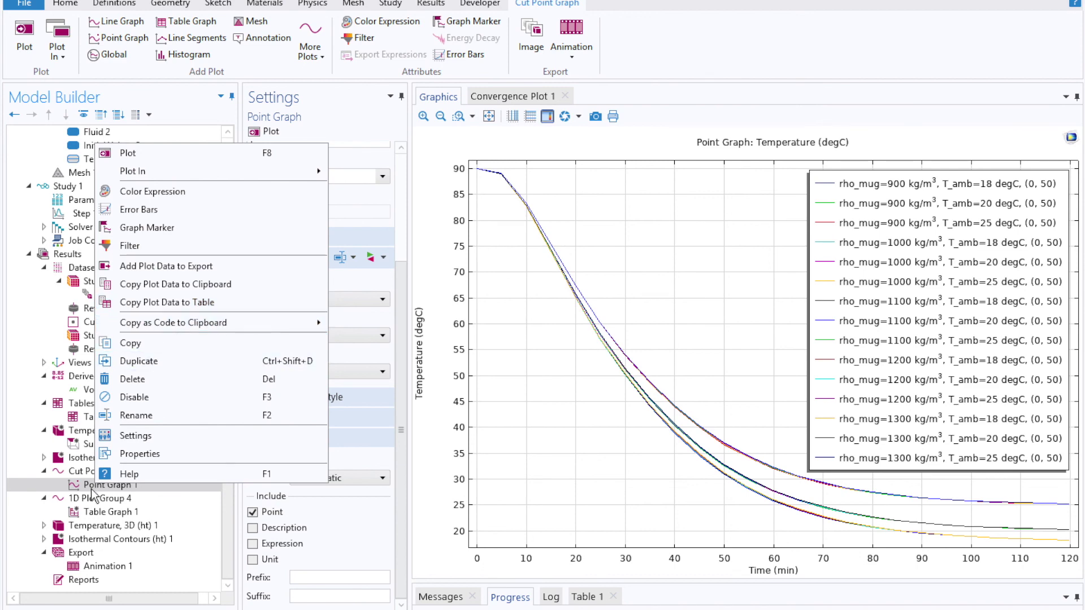
{"action": "left_click", "coordinate": [86, 473]}
{"action": "right_click", "coordinate": [86, 475]}
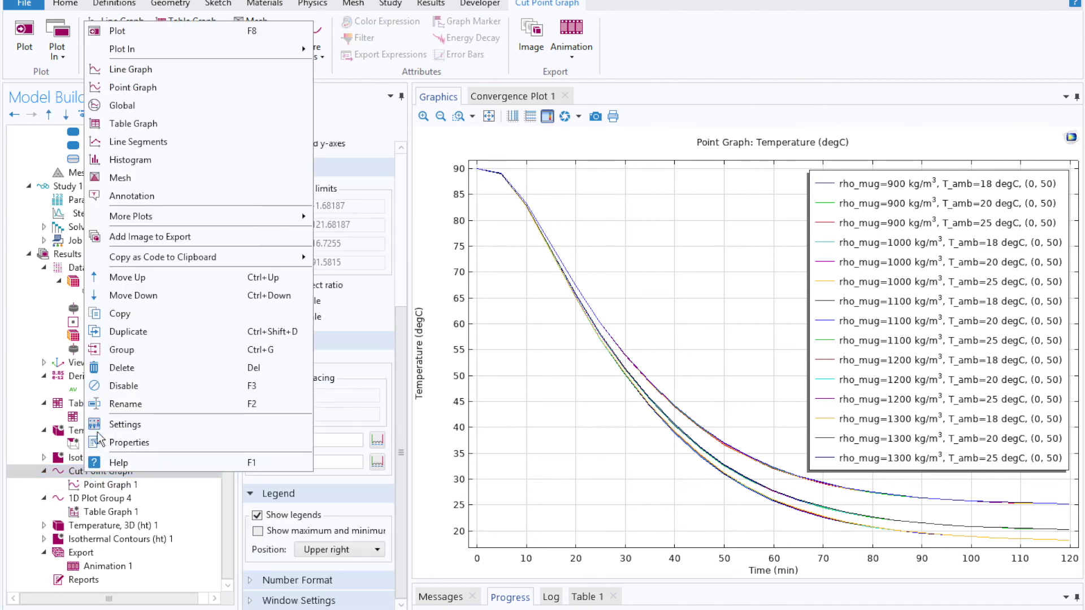
{"action": "mouse_move", "coordinate": [202, 255]}
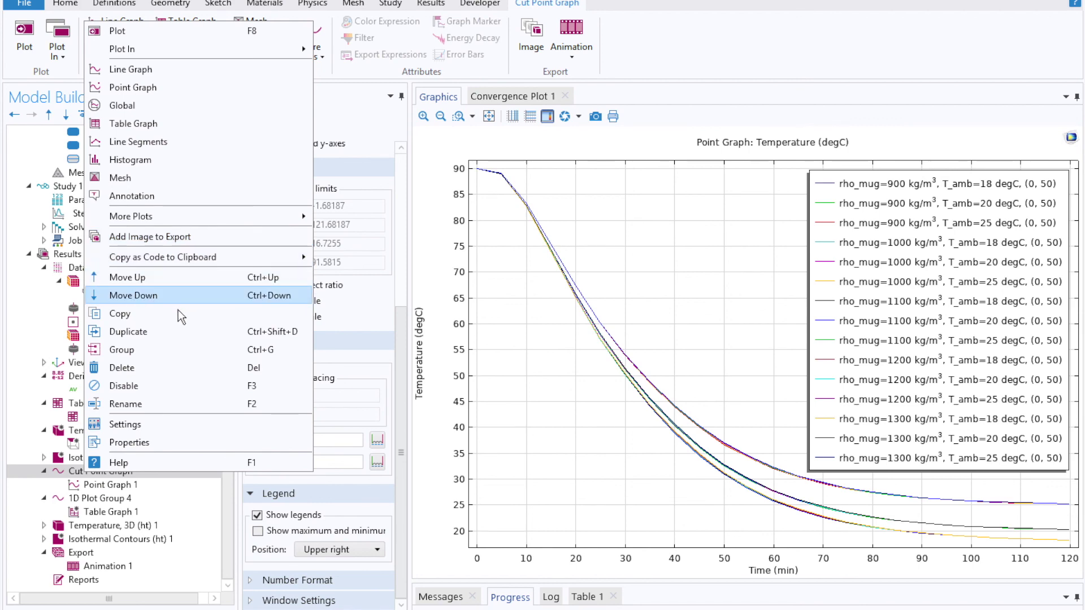
{"action": "left_click", "coordinate": [69, 515]}
{"action": "left_click", "coordinate": [94, 486]}
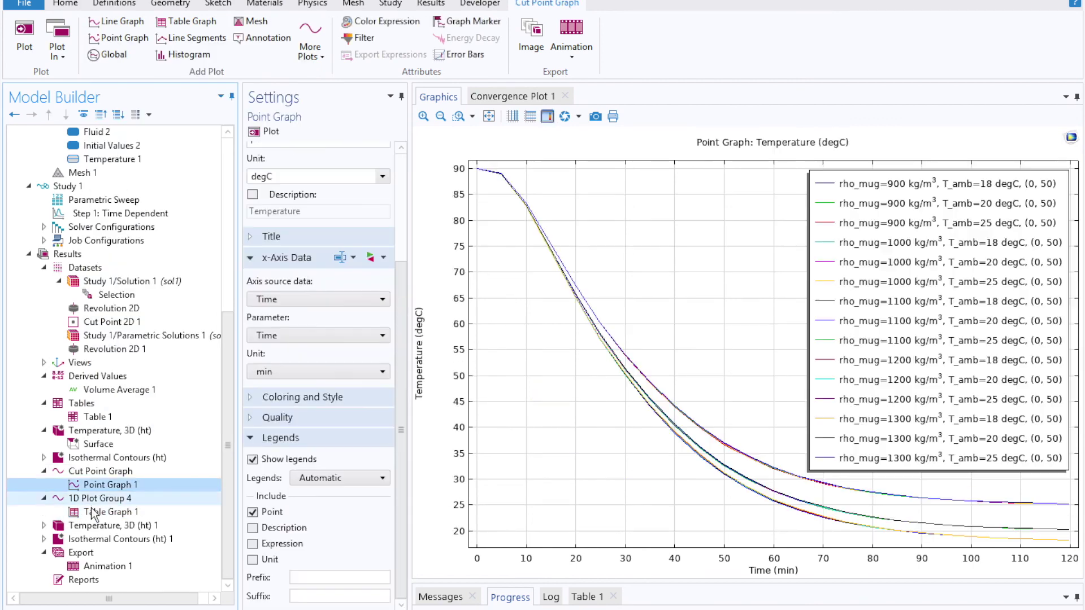
{"action": "left_click", "coordinate": [92, 514]}
{"action": "right_click", "coordinate": [93, 515]}
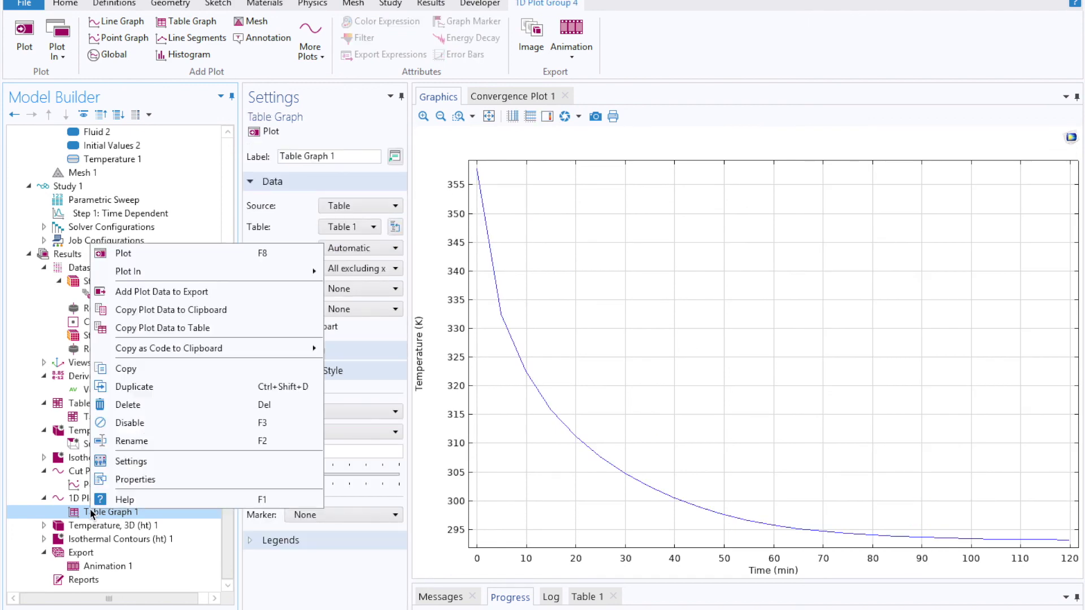
{"action": "left_click", "coordinate": [181, 303]}
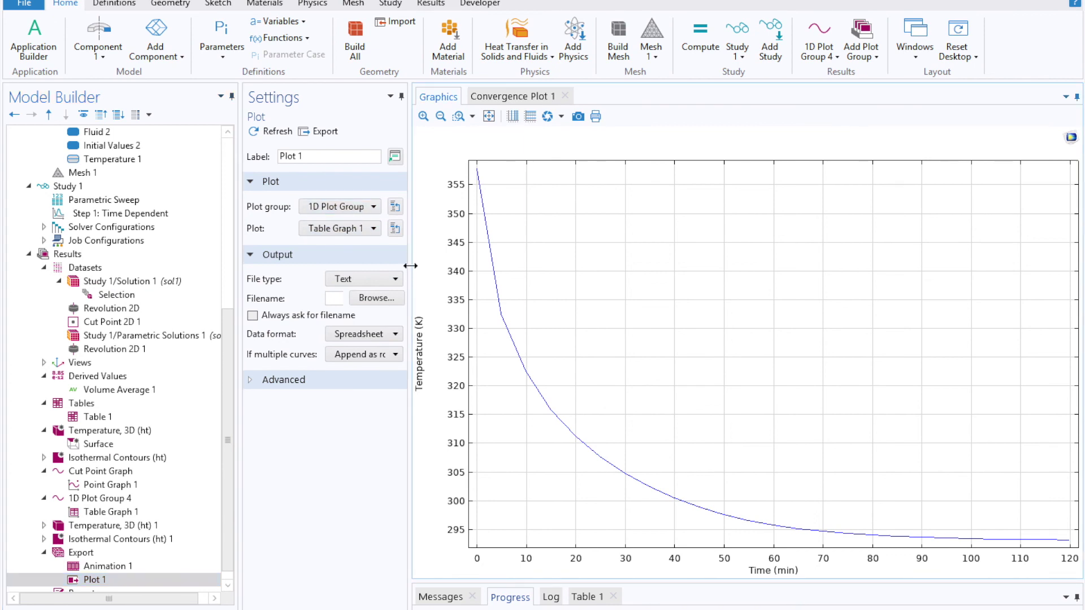
{"action": "left_click_drag", "start_coordinate": [410, 266], "coordinate": [590, 266]}
{"action": "left_click", "coordinate": [355, 298]}
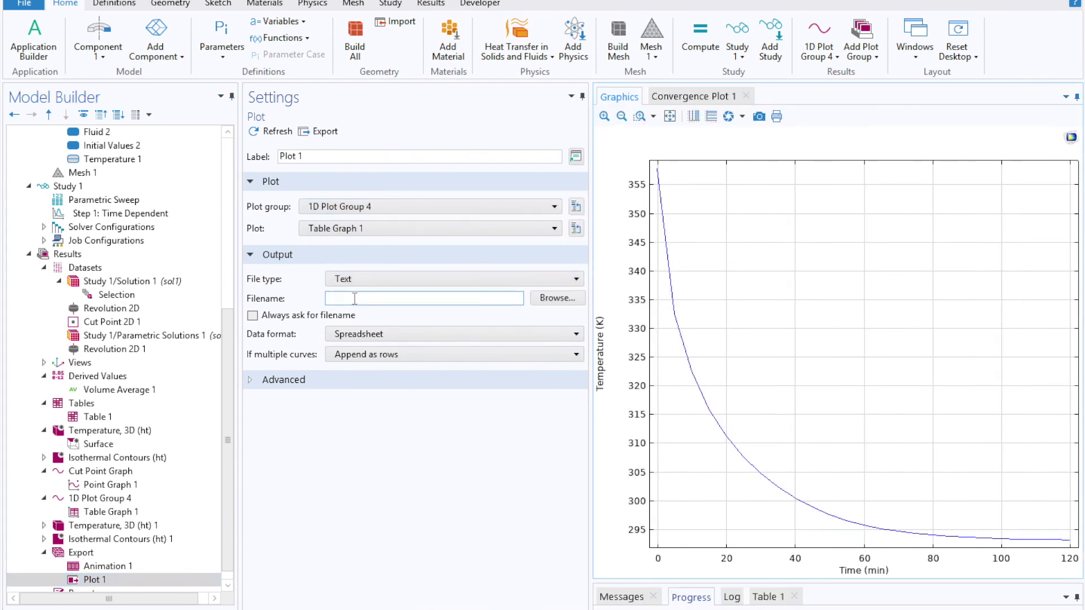
{"action": "left_click", "coordinate": [218, 528]}
- Review the mug's 2D geometry, its domain materials, the heat transfer physics settings and the mesh
{"action": "left_click_drag", "start_coordinate": [226, 500], "coordinate": [227, 414]}
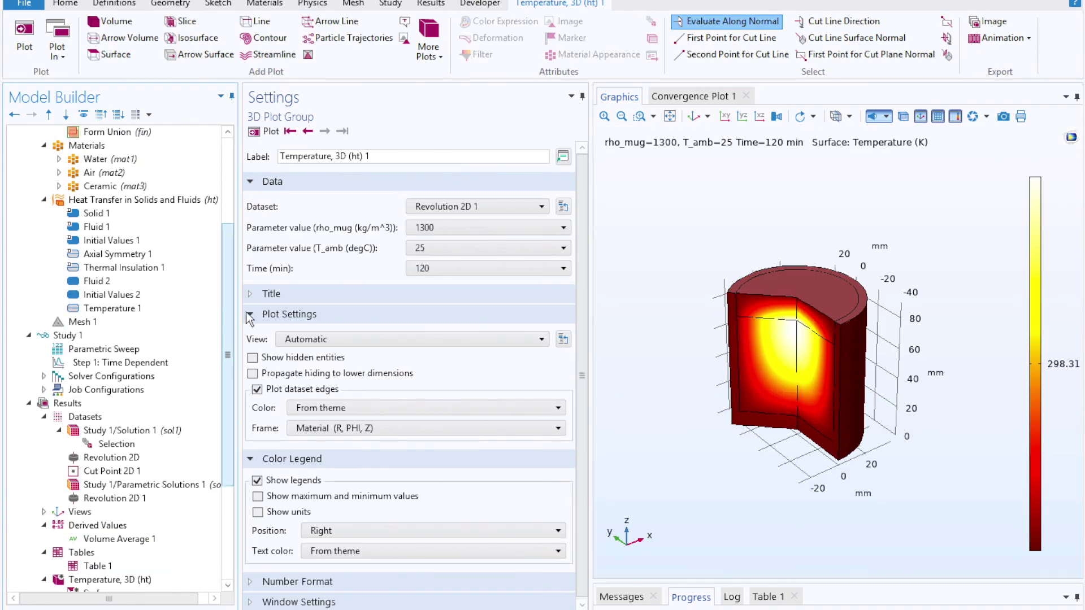
{"action": "scroll", "coordinate": [169, 316], "scroll_direction": "up", "scroll_amount": 4}
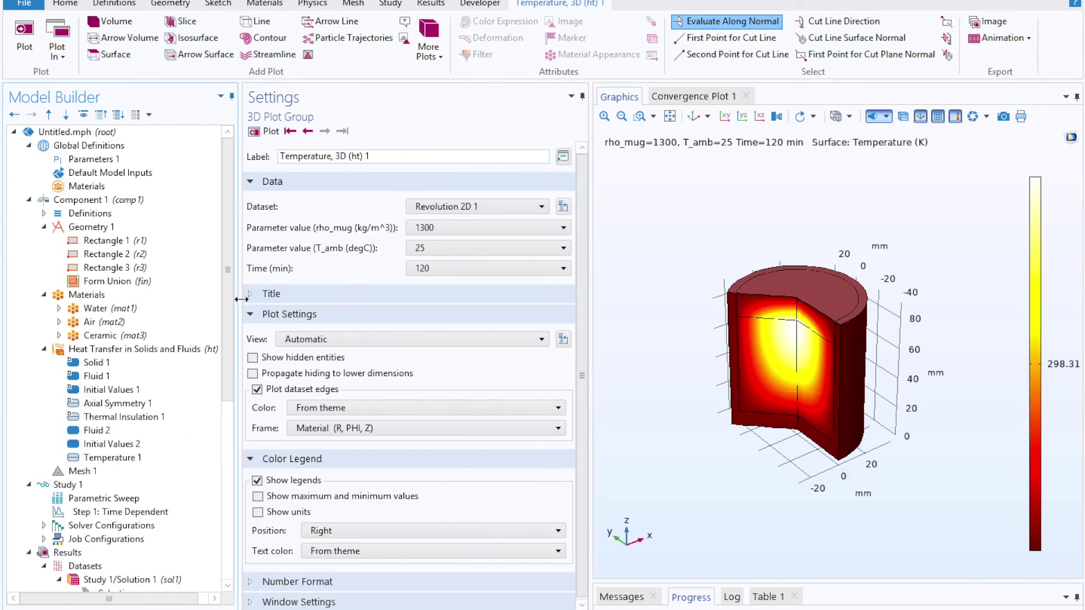
{"action": "left_click", "coordinate": [148, 228]}
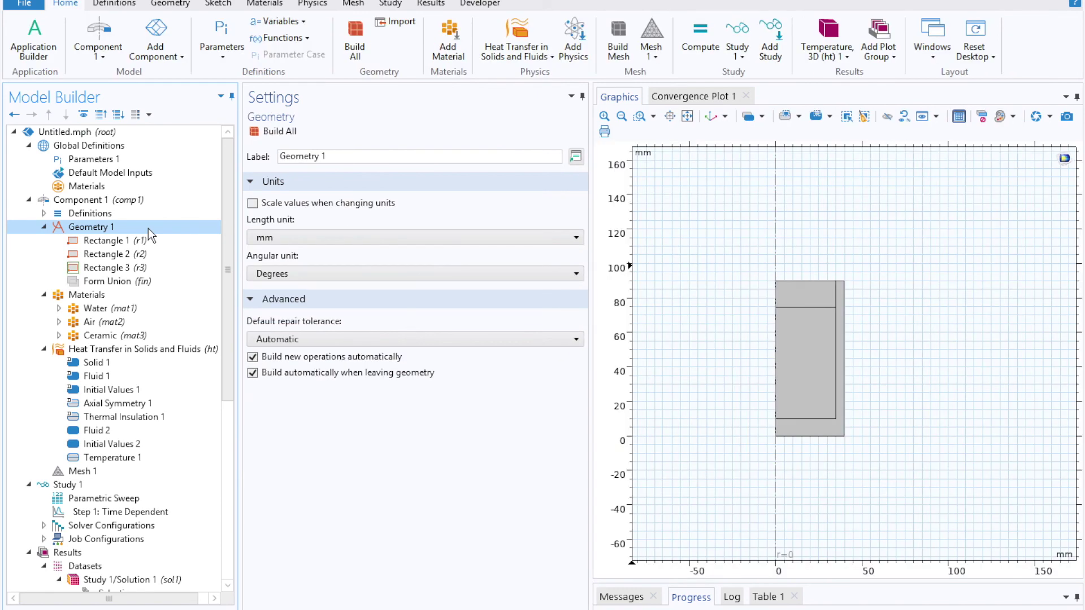
{"action": "left_click", "coordinate": [90, 294]}
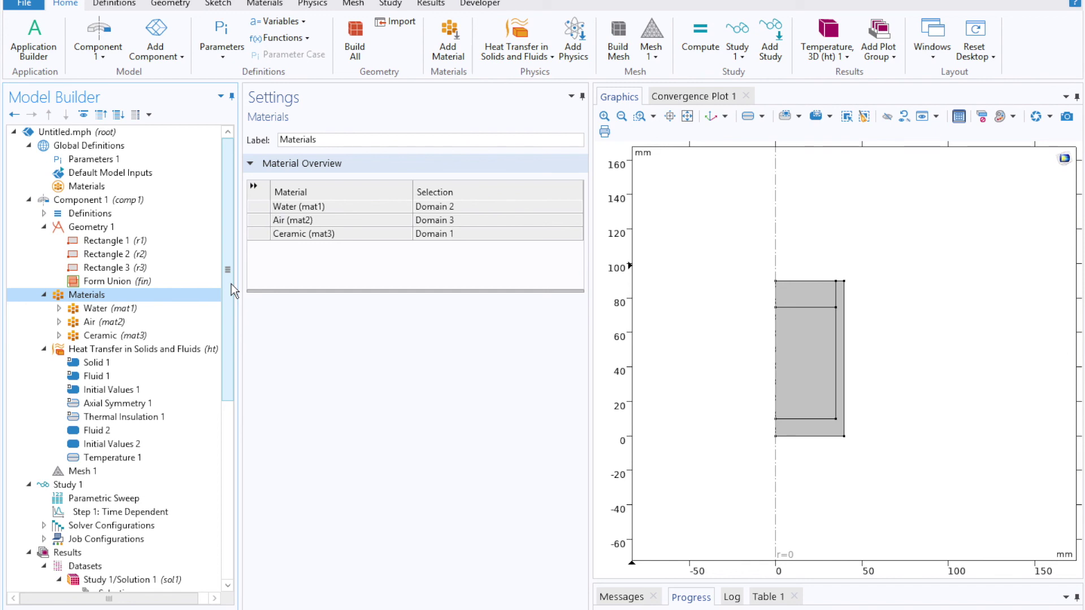
{"action": "scroll", "coordinate": [231, 284], "scroll_direction": "down", "scroll_amount": 3}
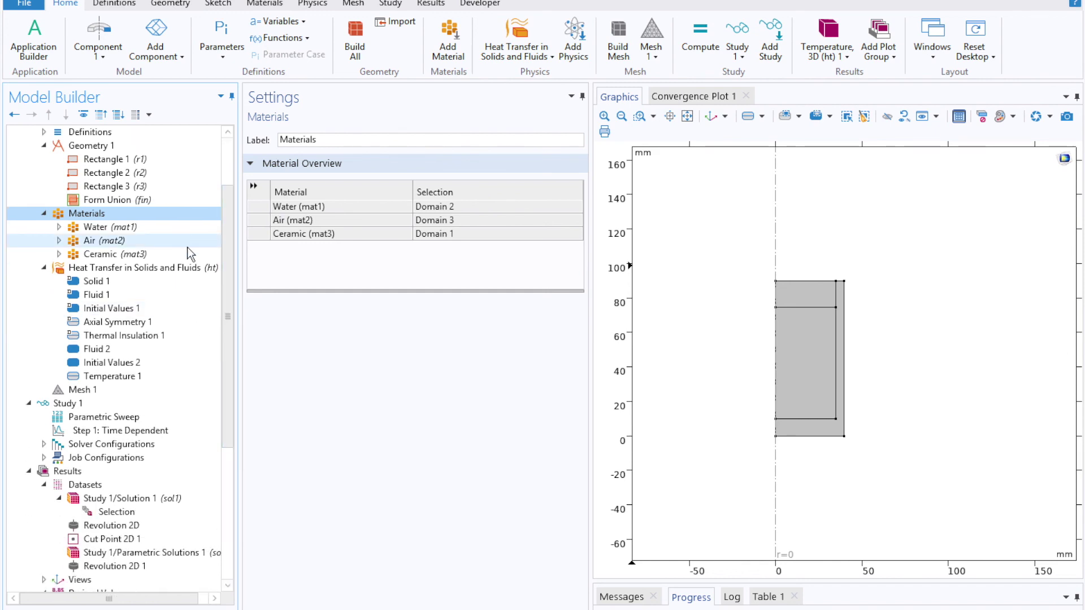
{"action": "left_click", "coordinate": [172, 269]}
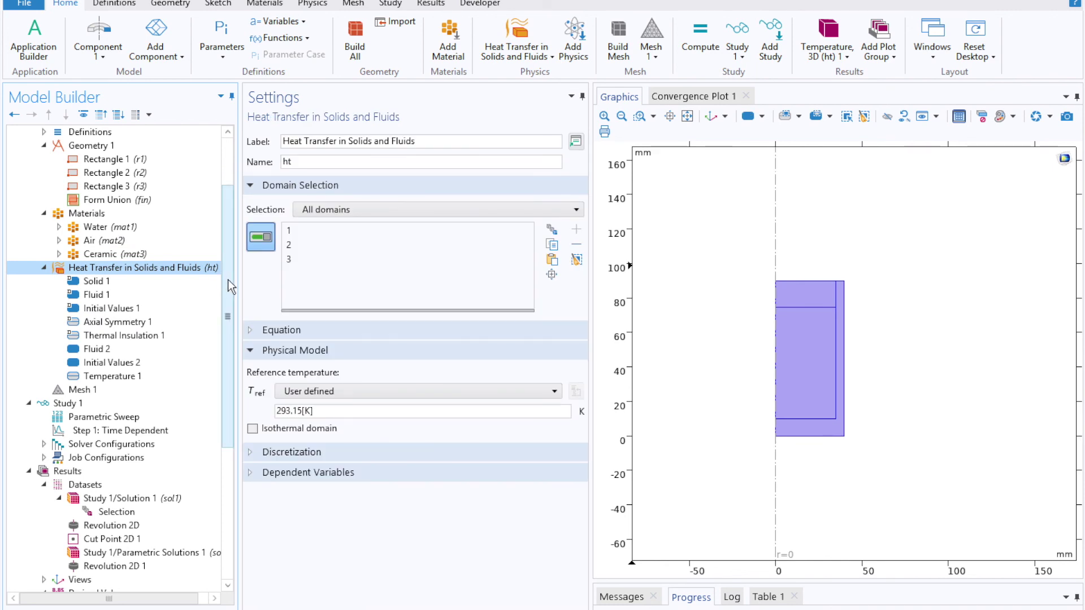
{"action": "left_click_drag", "start_coordinate": [228, 279], "coordinate": [227, 356]}
{"action": "left_click", "coordinate": [83, 270]}
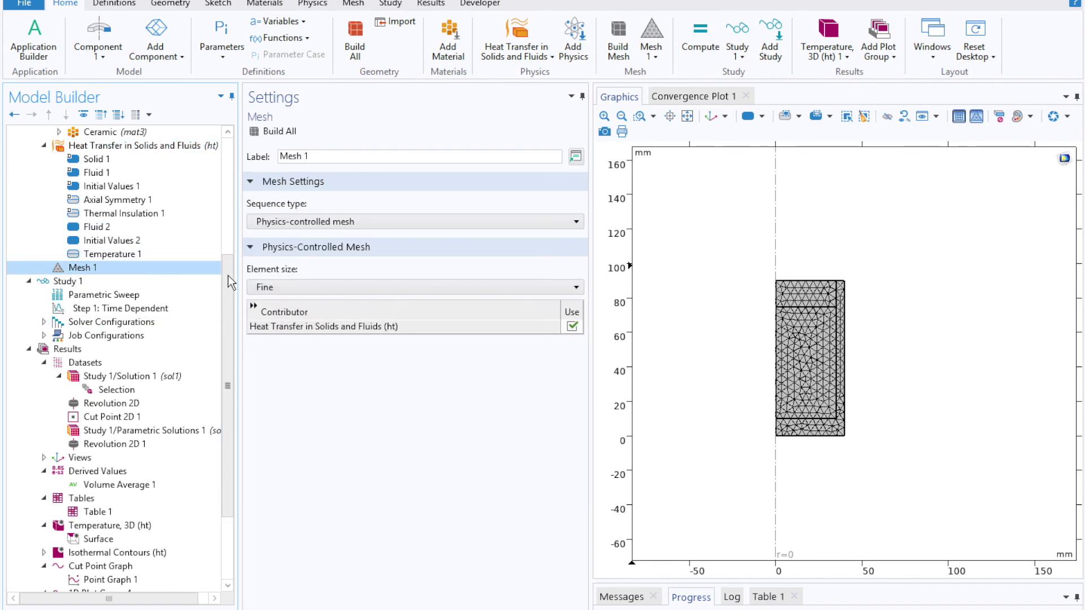
- Review the 3D temperature plot at 25 min, the cut-point curves and the temperature-over-time graph, then the Animation 1 settings
{"action": "left_click_drag", "start_coordinate": [229, 277], "coordinate": [233, 304]}
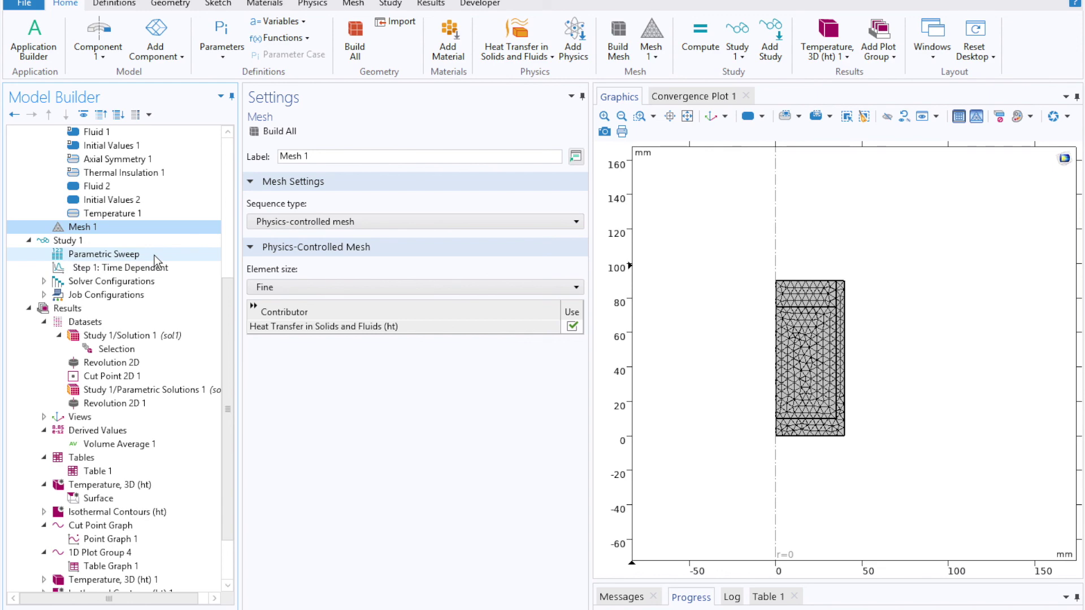
{"action": "left_click_drag", "start_coordinate": [228, 361], "coordinate": [227, 401]}
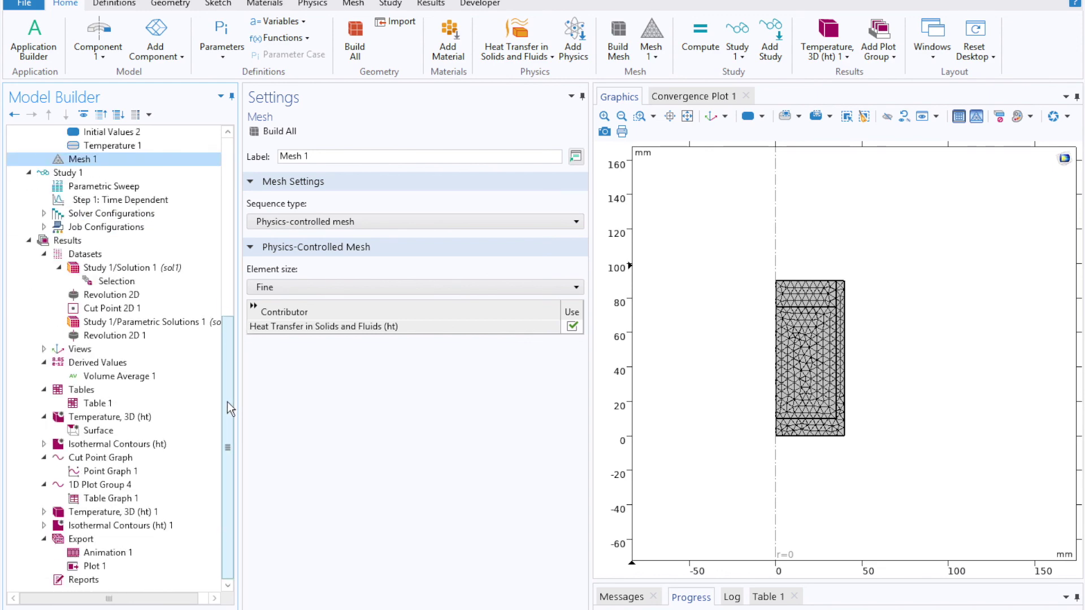
{"action": "left_click", "coordinate": [141, 417]}
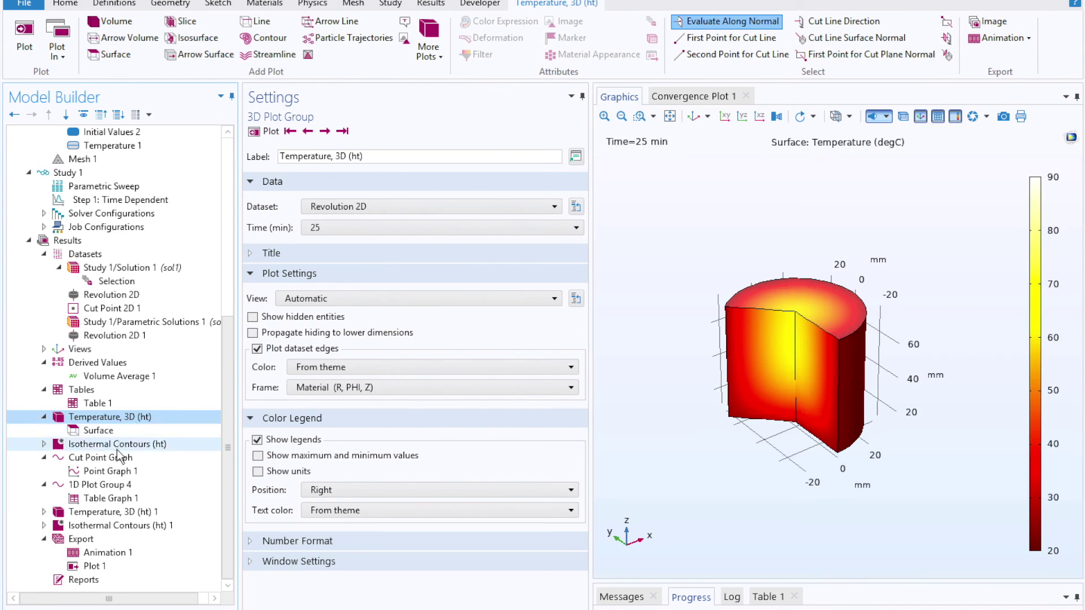
{"action": "left_click", "coordinate": [119, 459]}
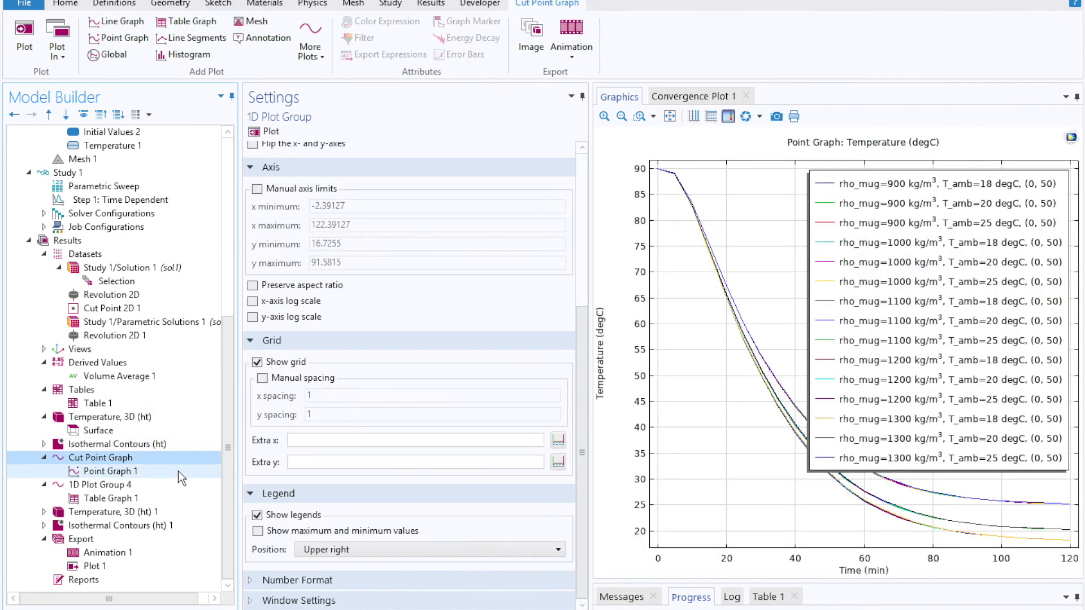
{"action": "left_click", "coordinate": [160, 484]}
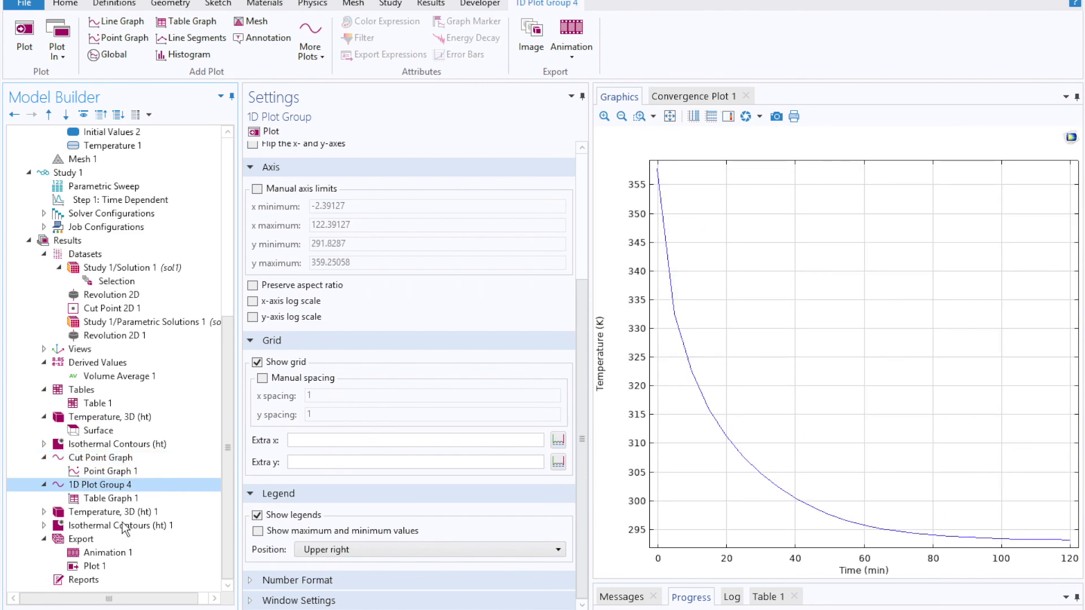
{"action": "left_click", "coordinate": [107, 554]}
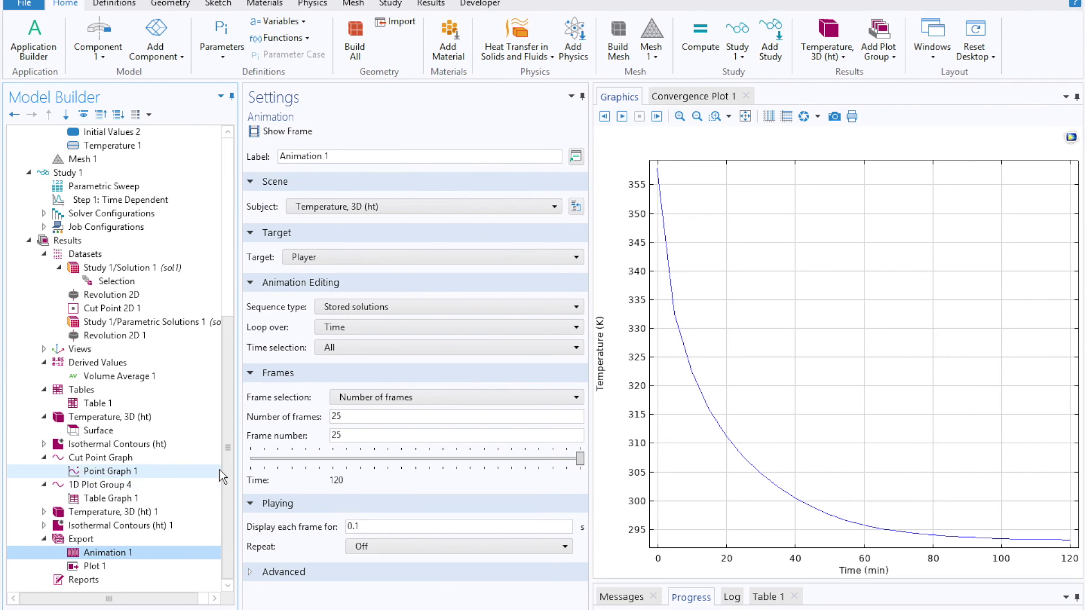